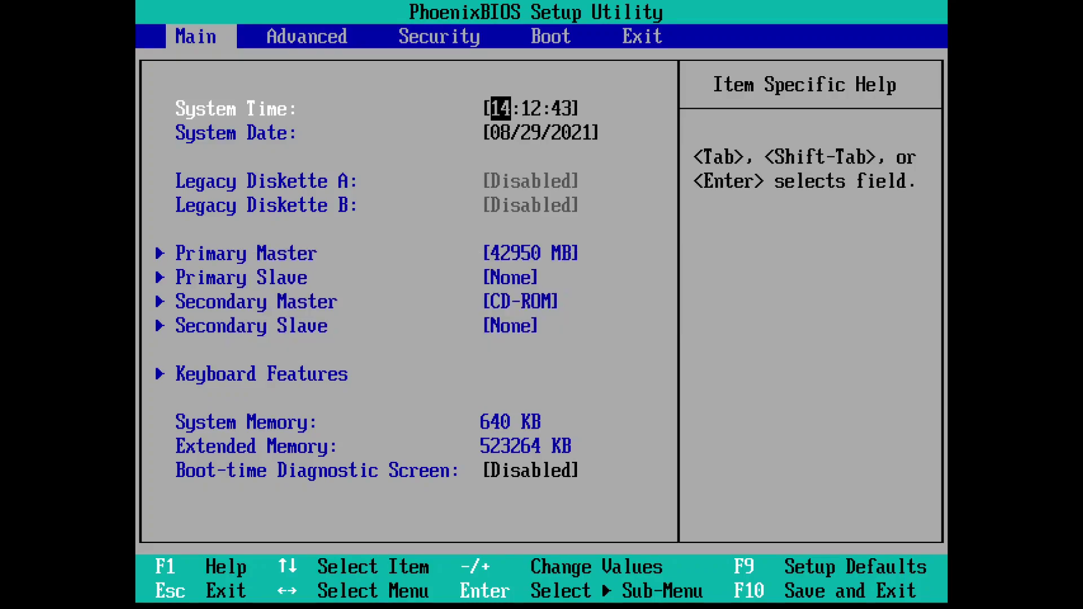
Set the BIOS system date to 02/17/2001, then save changes and exit with F10
key("Down")
type("02")
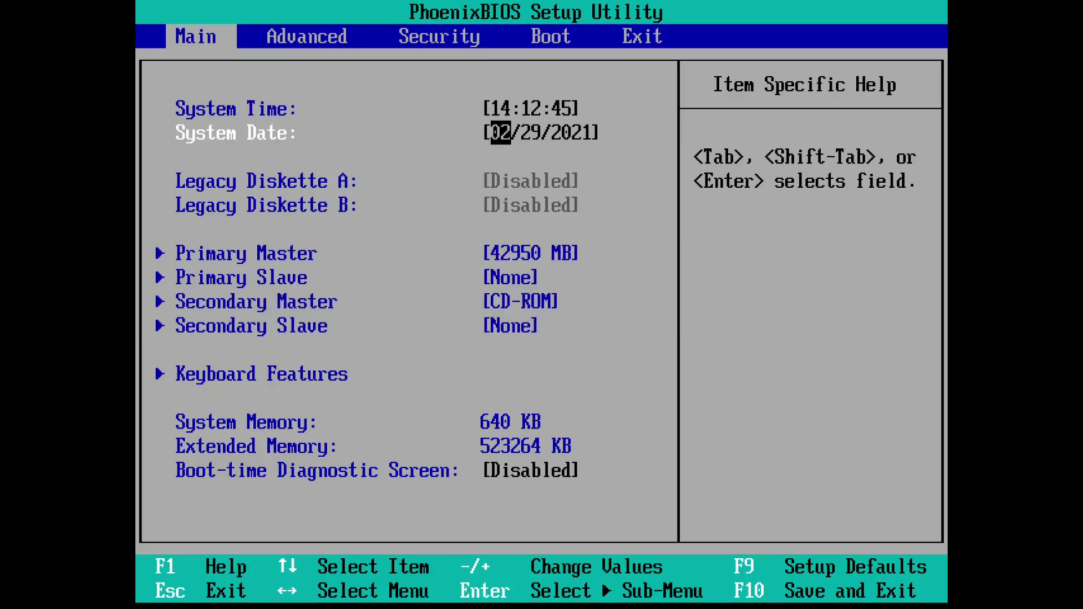
key("Tab")
type("17")
key("Tab")
type("2001")
key("F10")
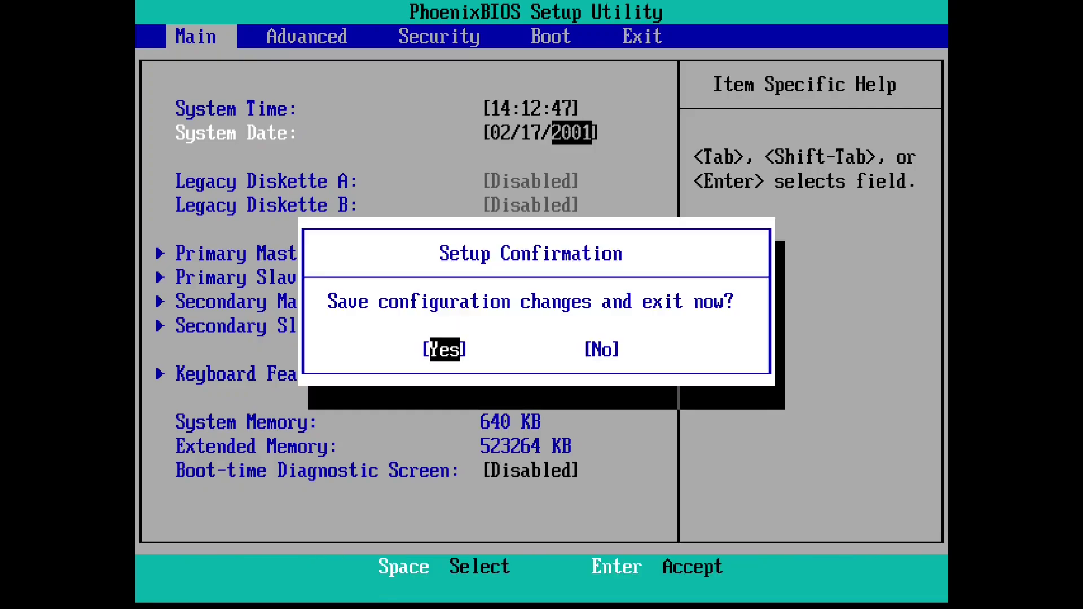
key("Return")
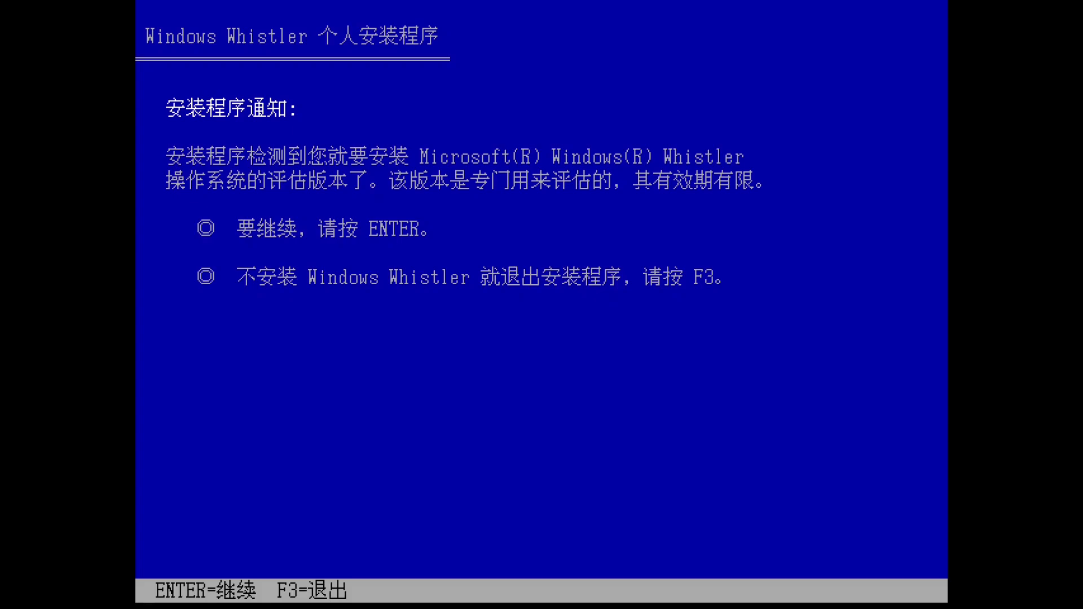
Accept the 180-day licence and install onto the unpartitioned space with a quick NTFS format
key("Return")
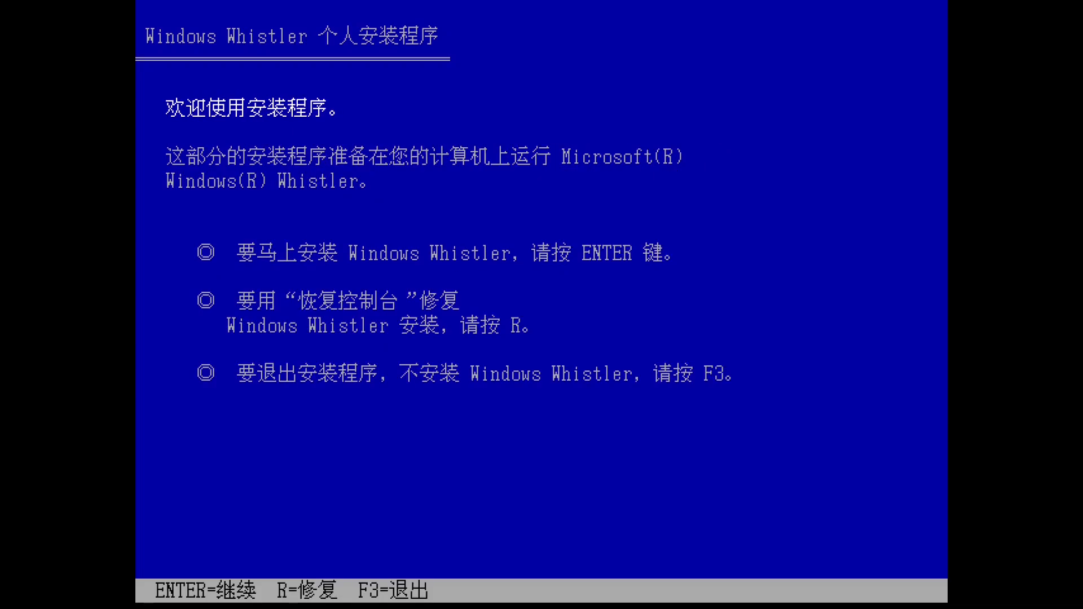
key("Return")
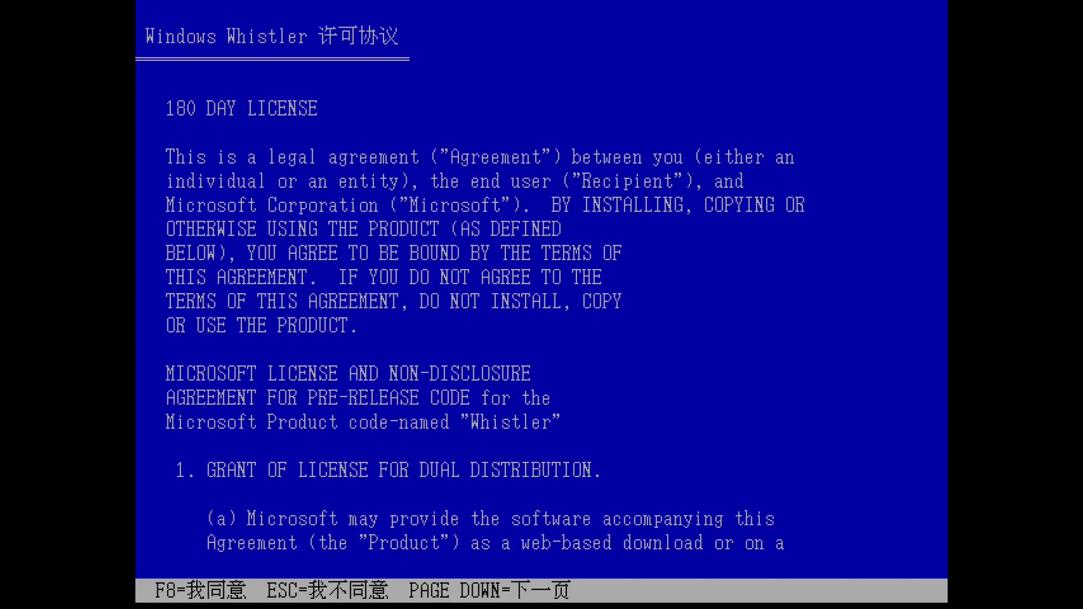
key("F8")
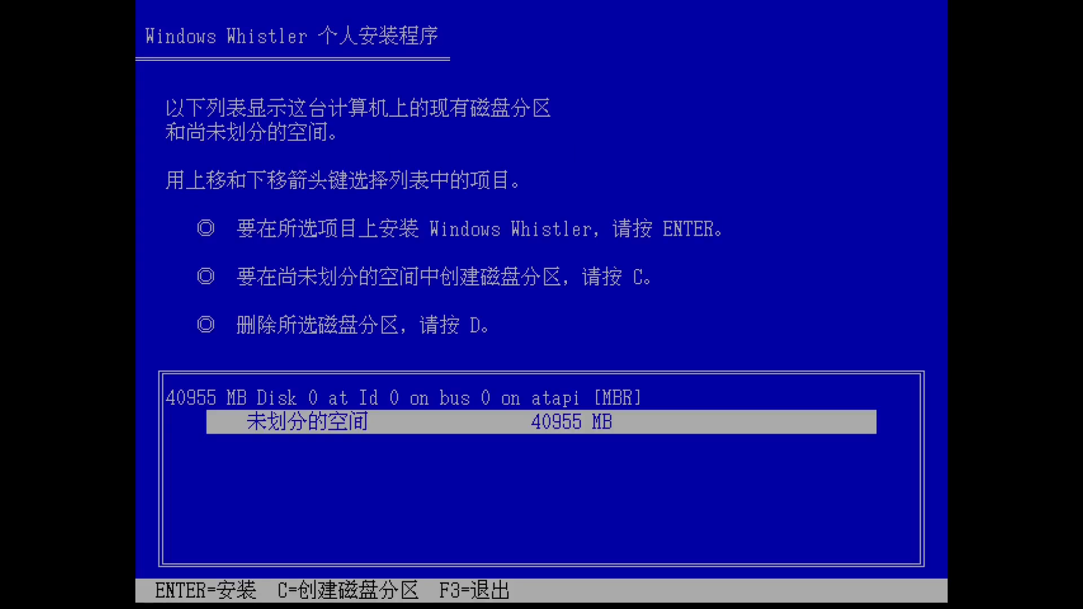
key("Return")
key("Up")
key("Return")
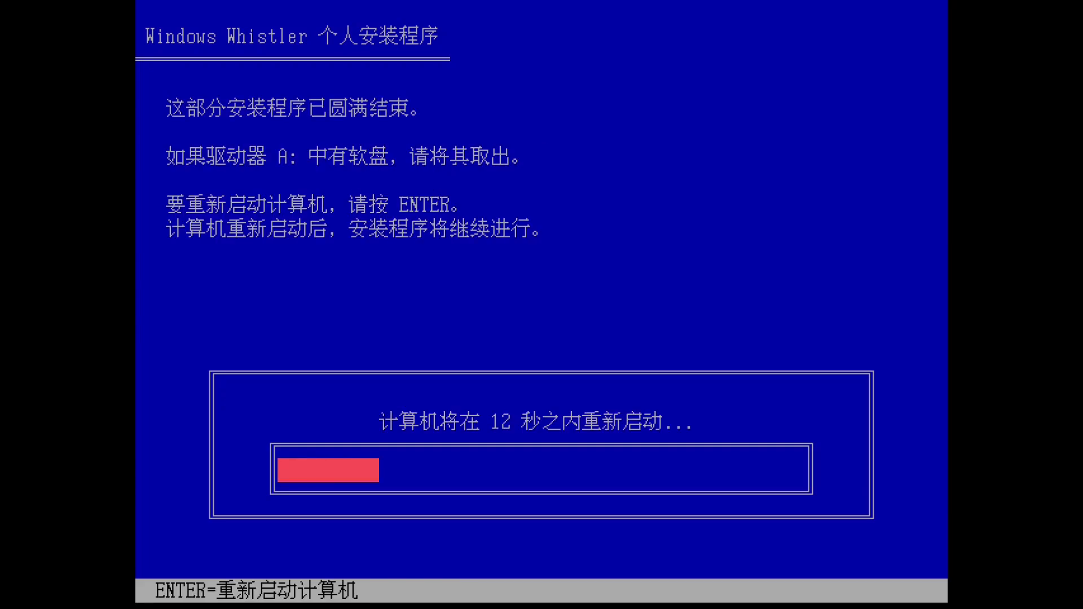
Restart into graphical setup, dismiss the upgrade-not-supported warning, and open a console with Shift+F10
key("Return")
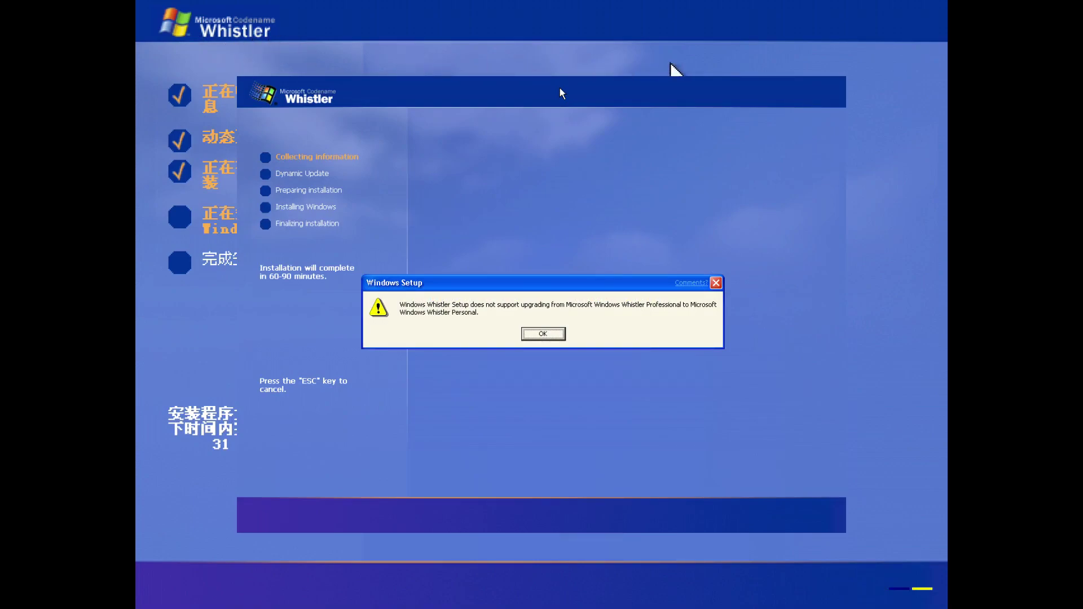
key("Return")
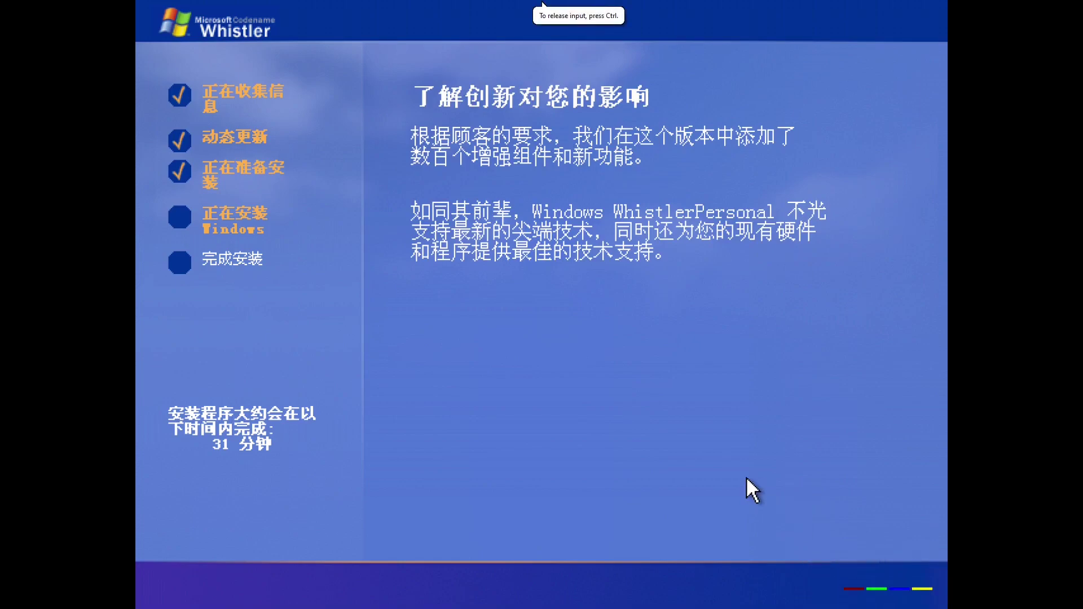
key("shift+F10")
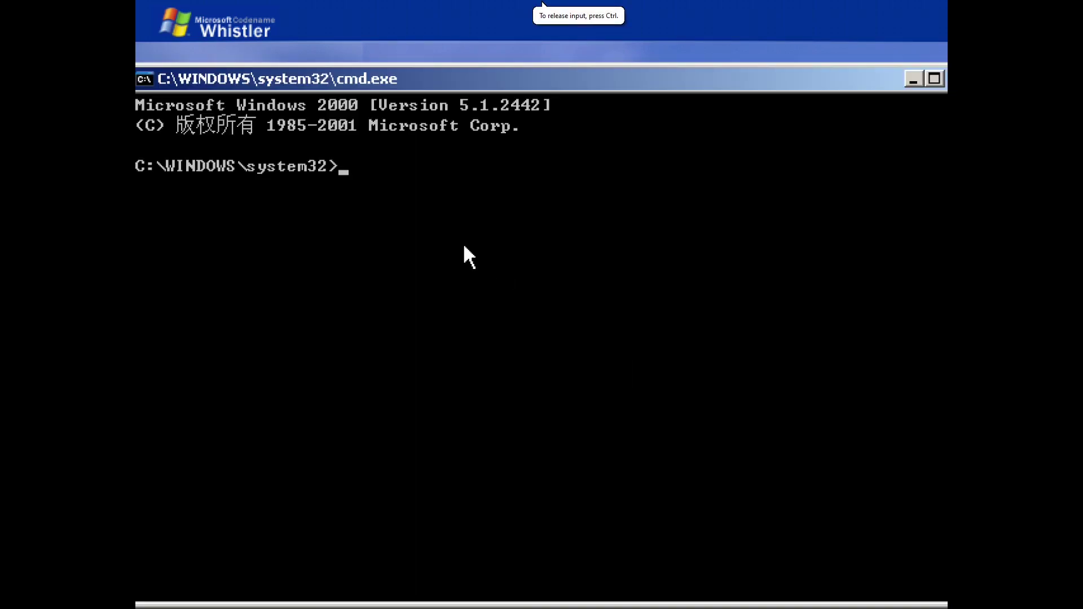
Run winver to confirm version 5.1 build 2442, then close the About box and console
type("winver")
key("Return")
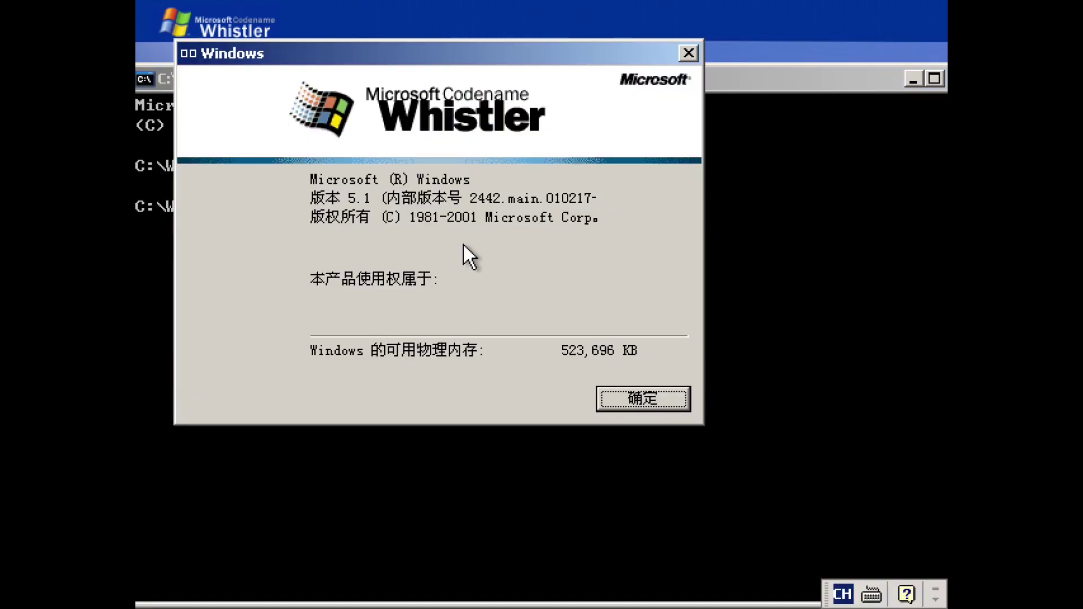
left_click_drag(376, 62, 468, 91)
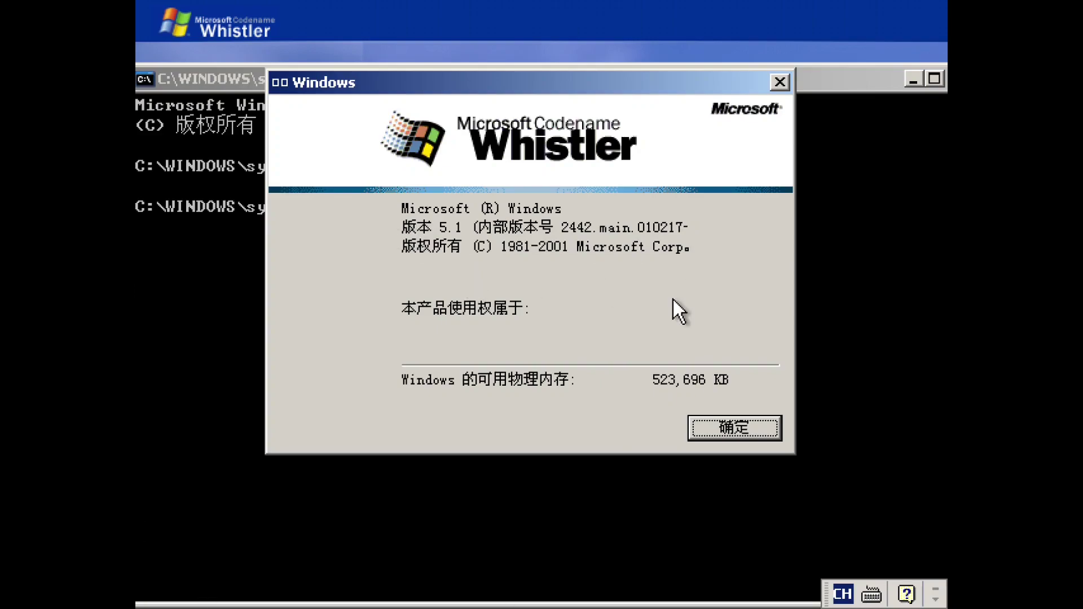
left_click(722, 435)
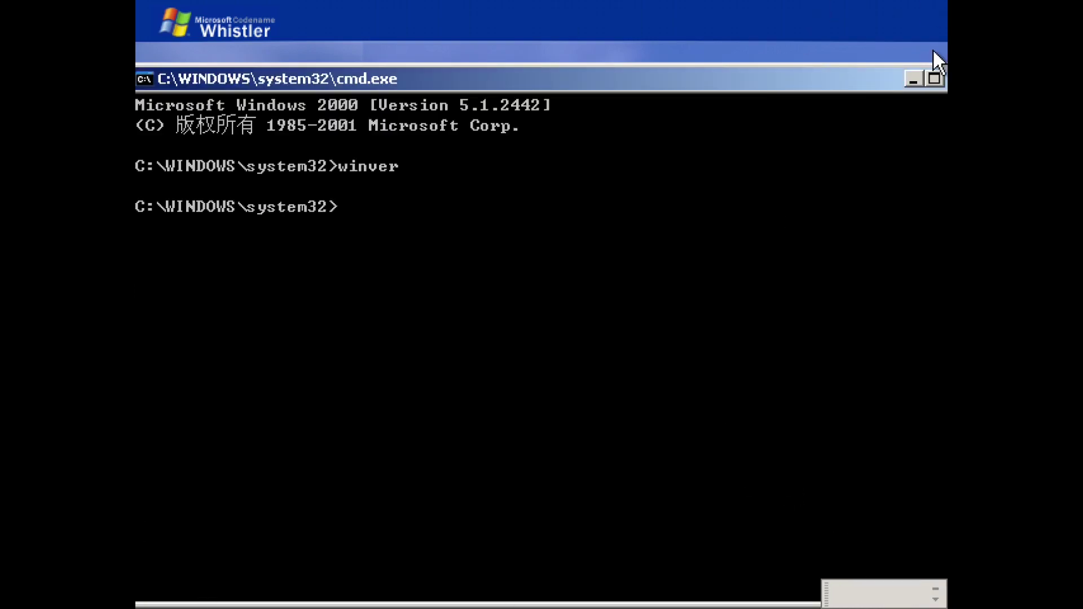
left_click_drag(883, 69, 709, 89)
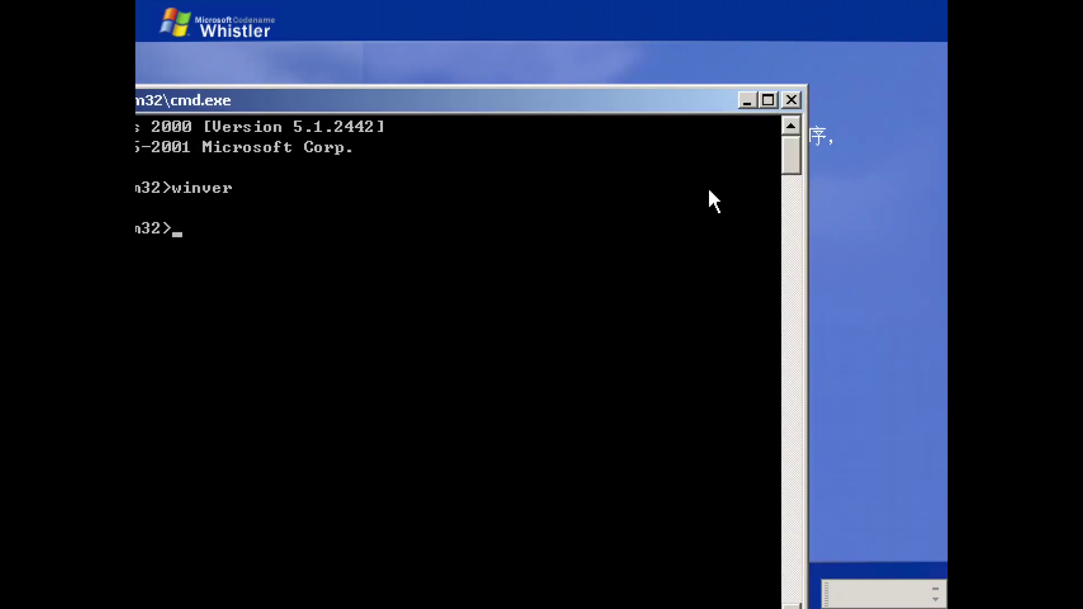
left_click(790, 100)
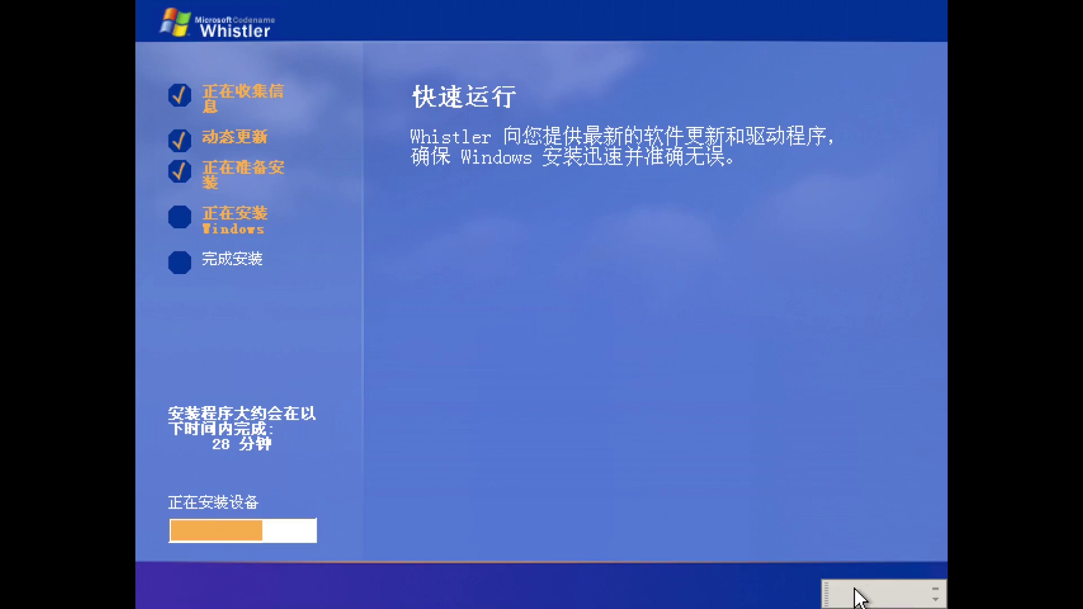
Rearrange on-screen windows while setup installs devices up to the Regional and Language Options page
left_click_drag(828, 592, 511, 345)
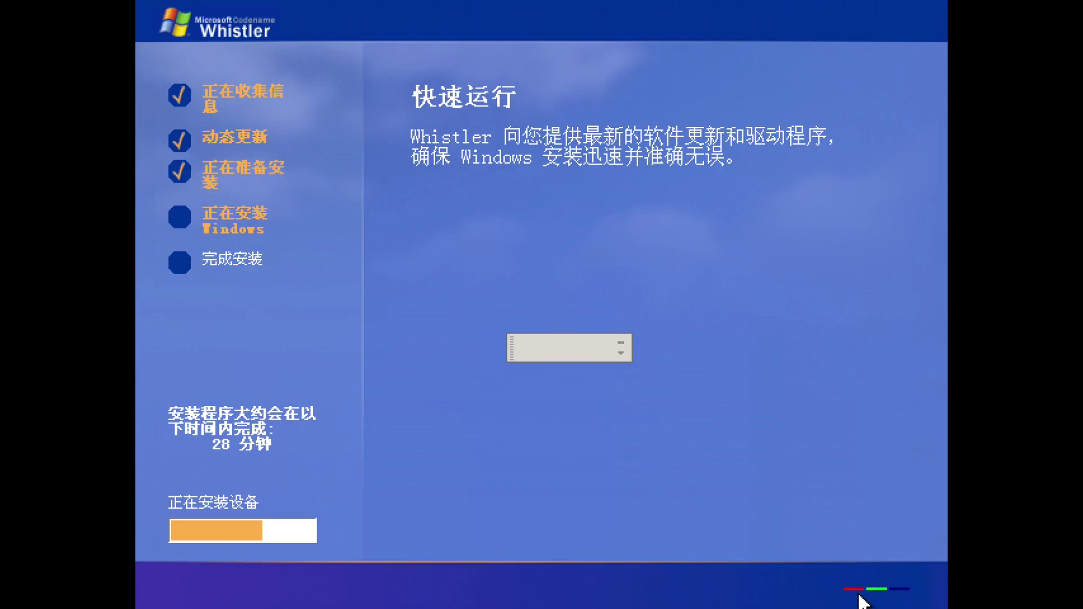
left_click(913, 600)
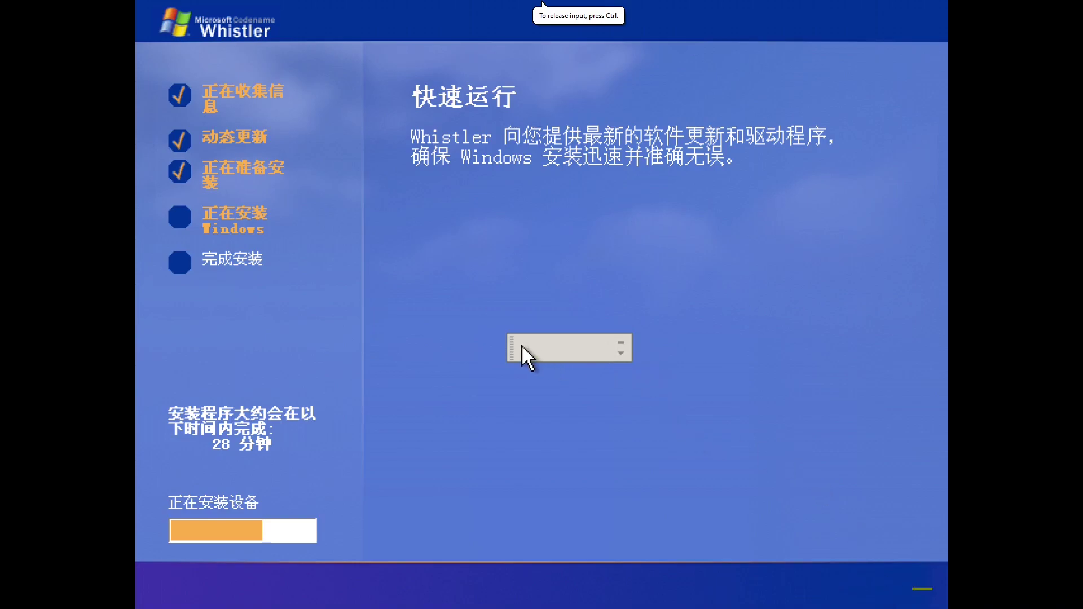
left_click_drag(513, 344, 849, 11)
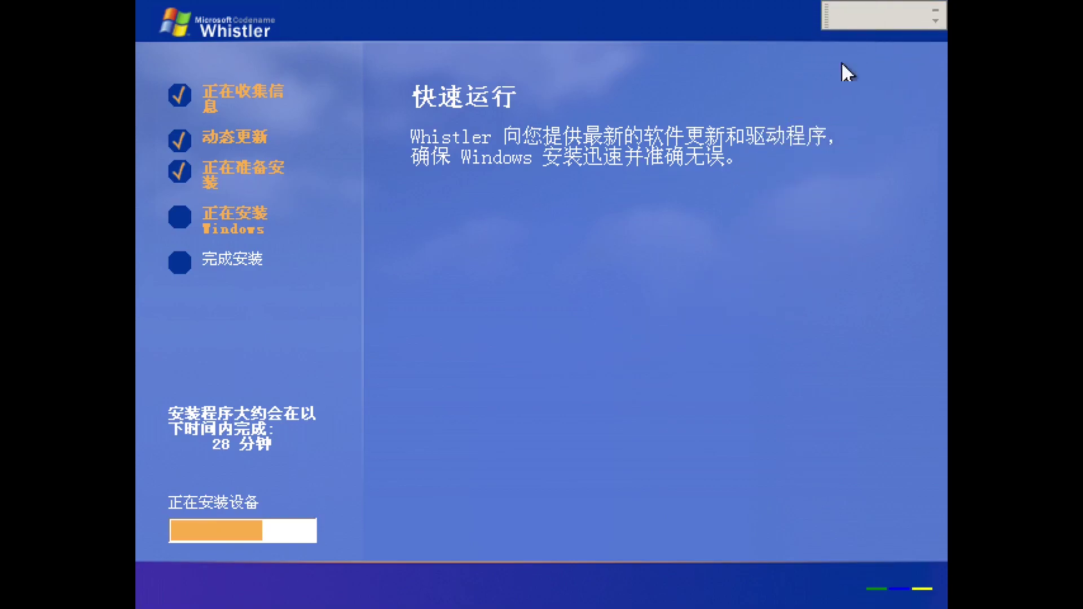
left_click(432, 387)
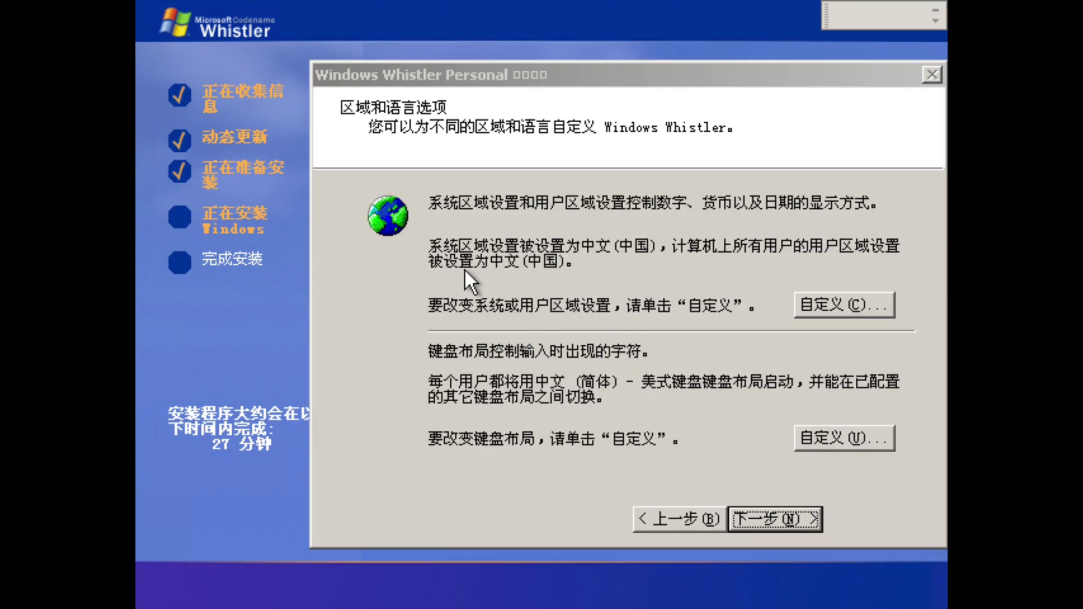
Keep Chinese regional settings, enter the owner's name, skip the product key, accept computer name and date/time
left_click(753, 520)
type("orbitron")
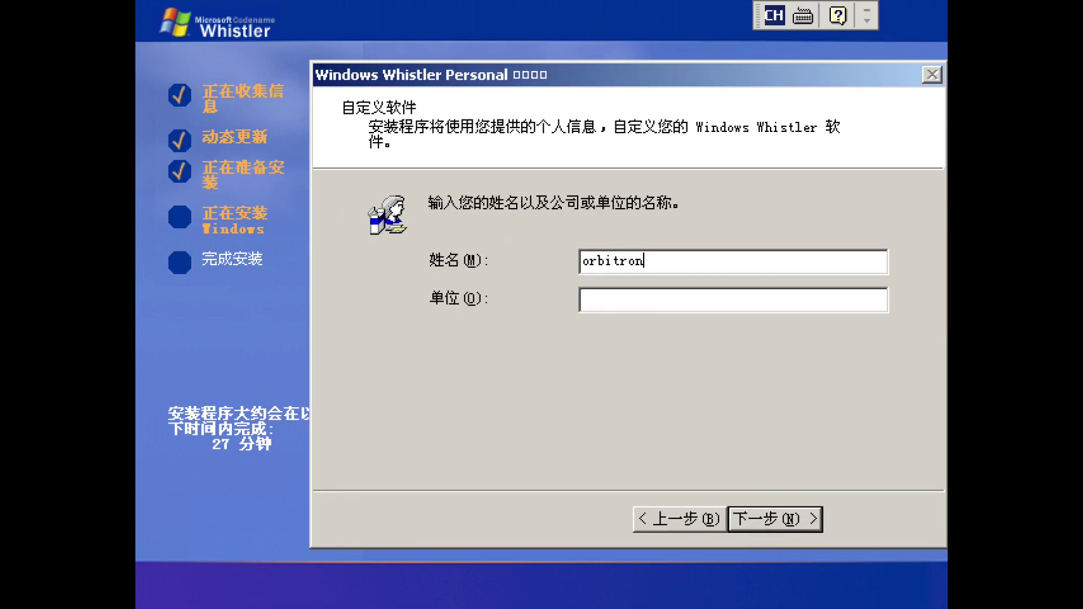
key("Return")
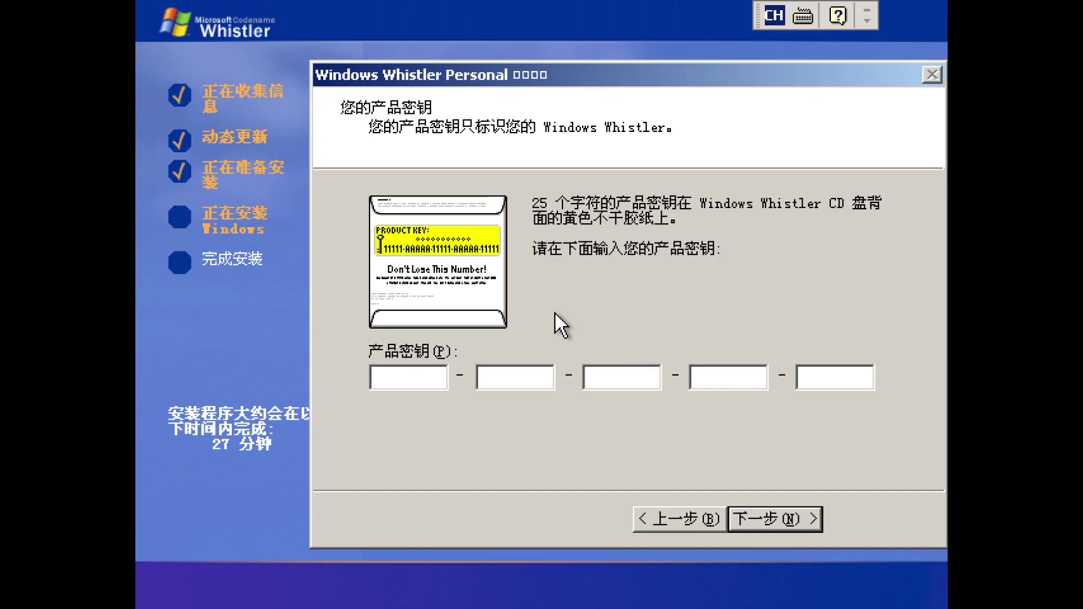
key("Return")
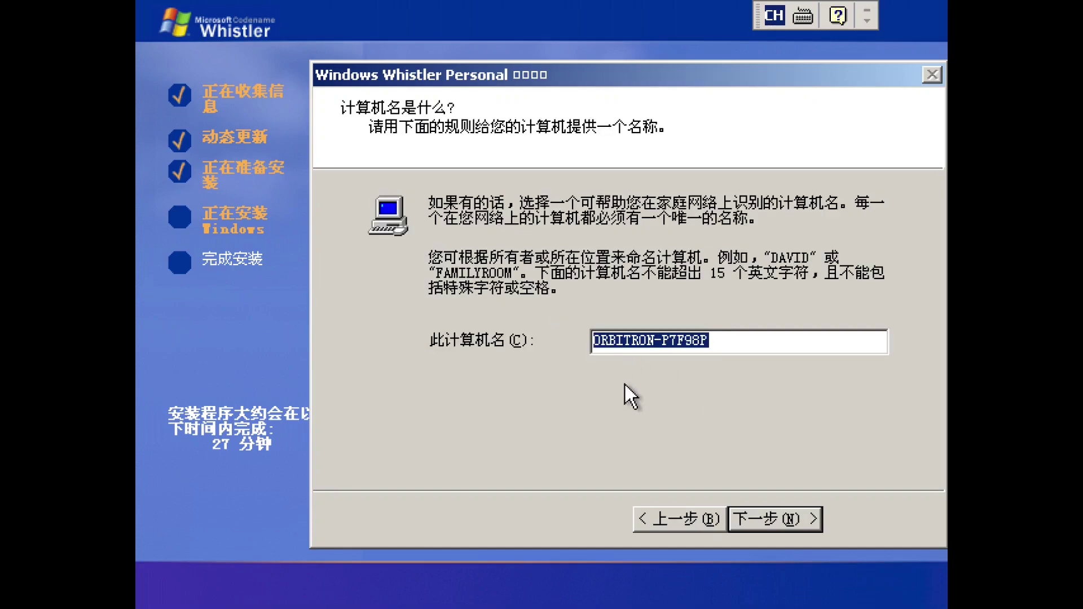
left_click(763, 514)
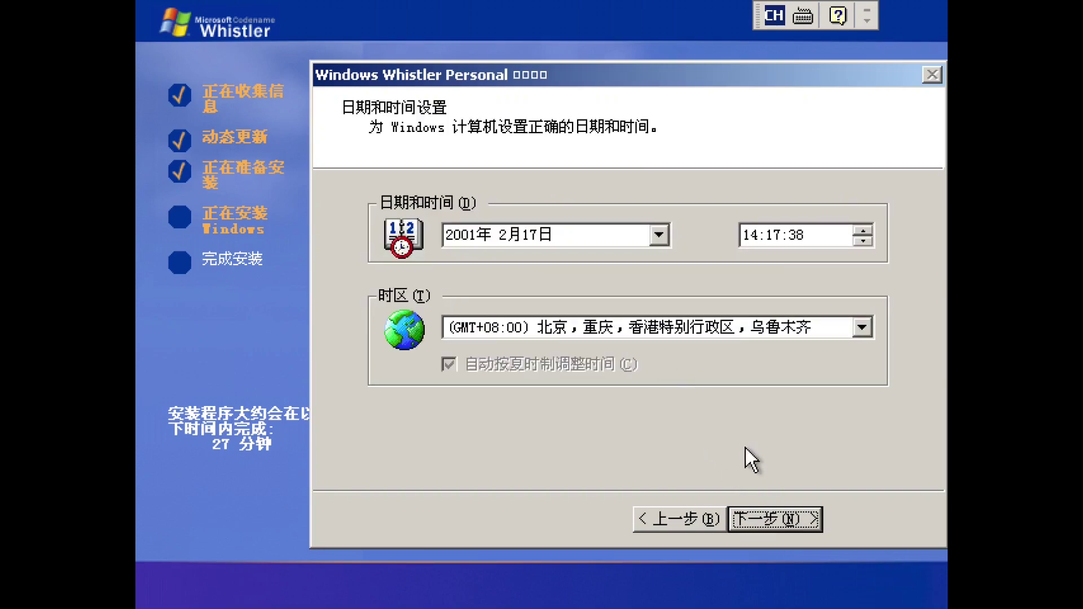
left_click(770, 505)
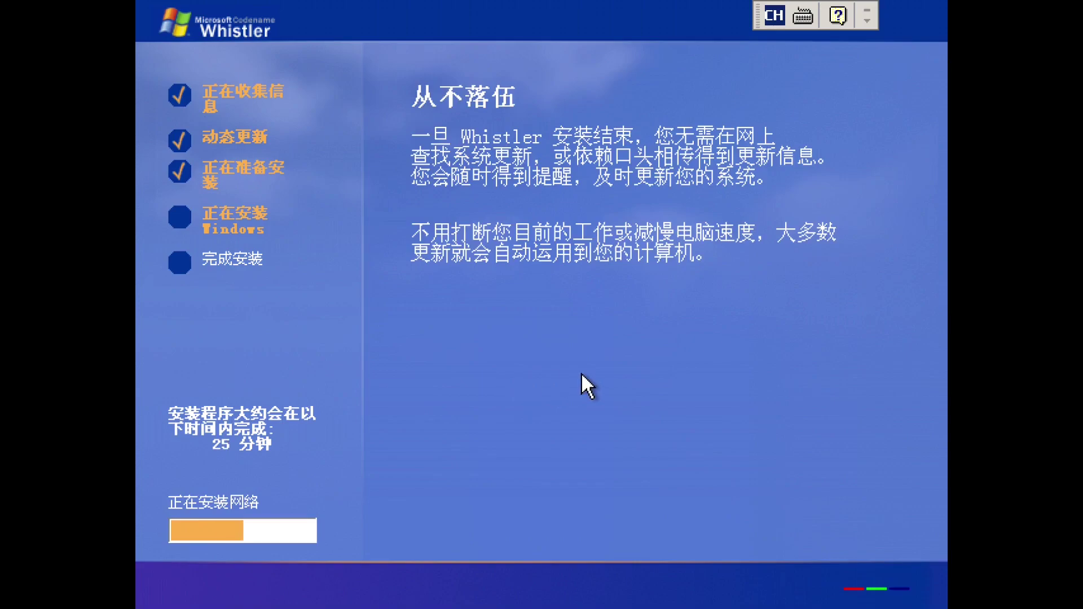
Move the language bar to the screen edge and choose the typical (典型设置) network settings
left_click_drag(758, 15, 884, 16)
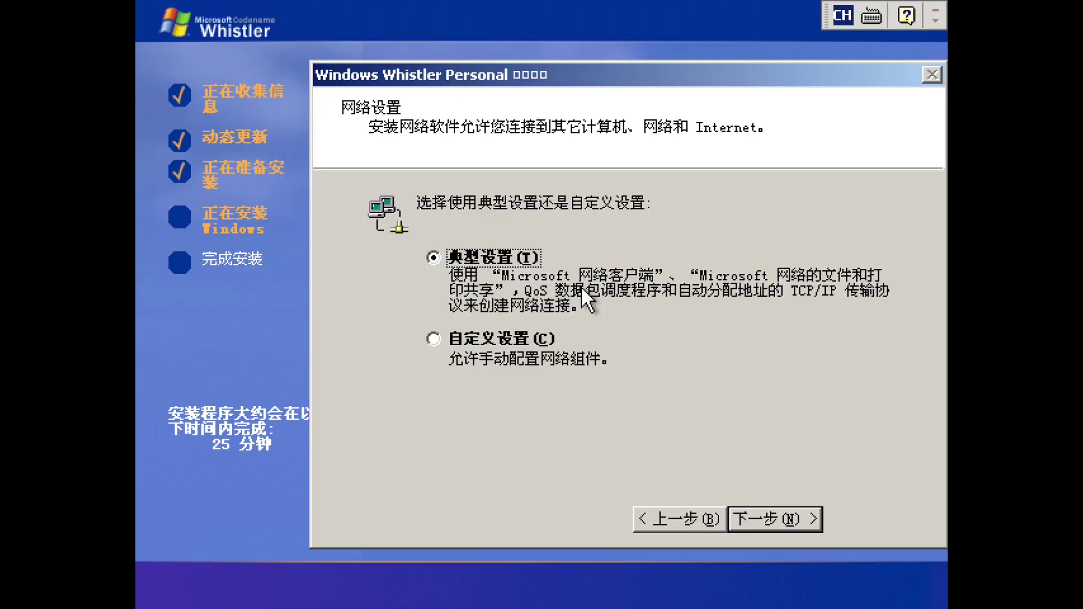
left_click(750, 513)
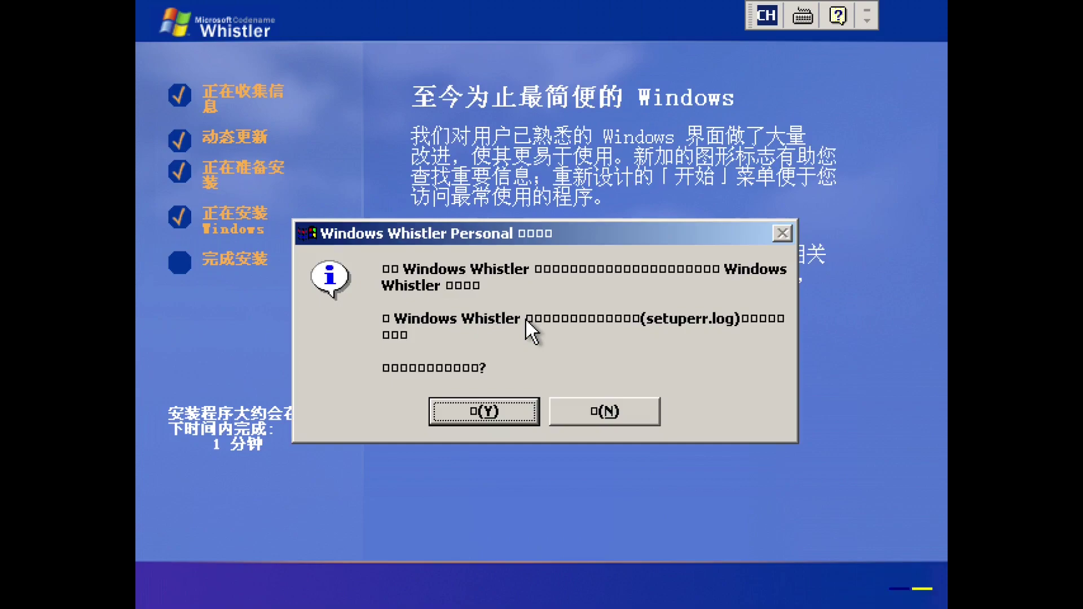
Answer 否(N) to viewing setuperr.log so setup finishes and reboots
left_click(569, 409)
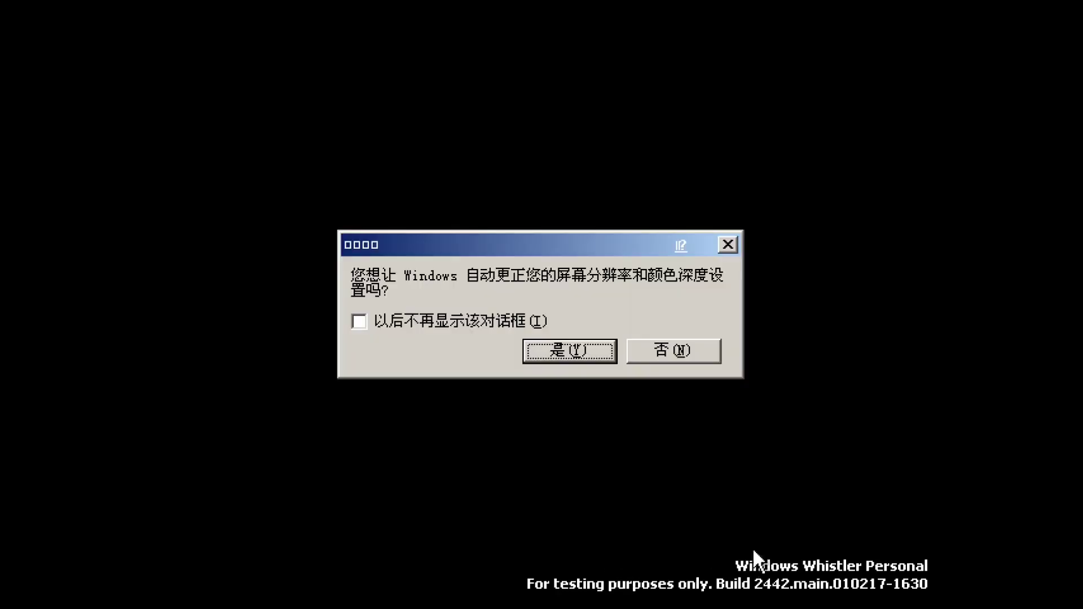
Answer Yes to auto-adjusting resolution and colour depth, then Yes to keep the new settings
left_click(549, 355)
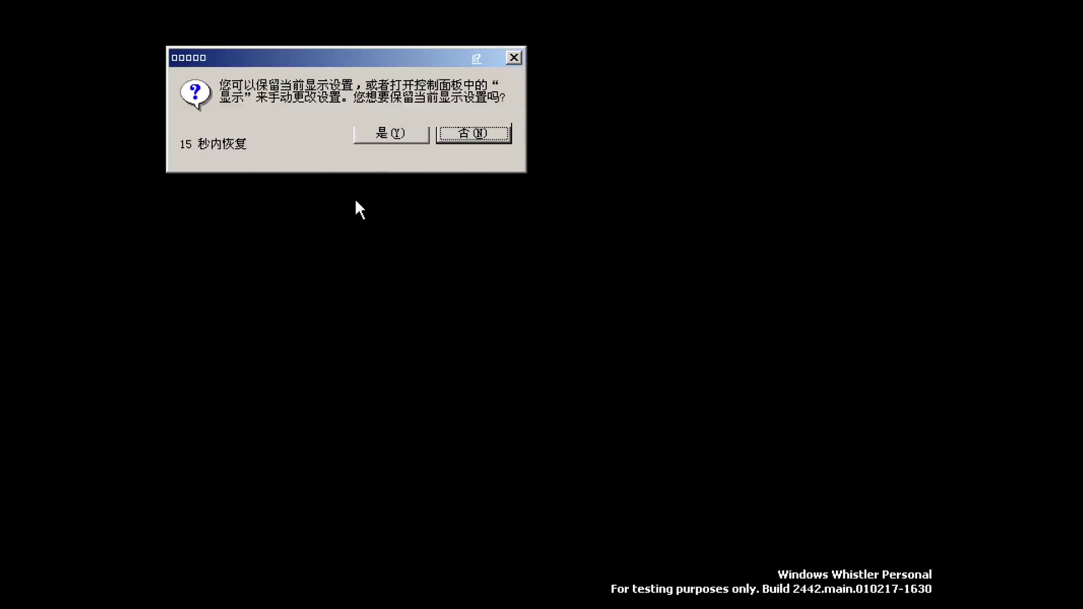
left_click(371, 141)
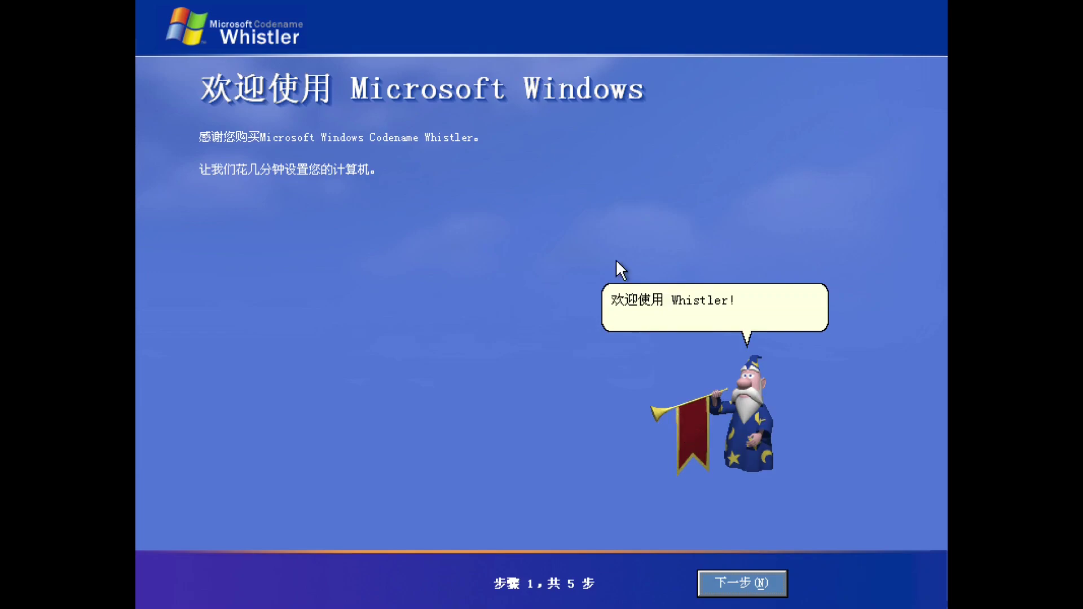
Step through the welcome wizard, skipping Internet setup and choosing activation reminders every few days
left_click(703, 585)
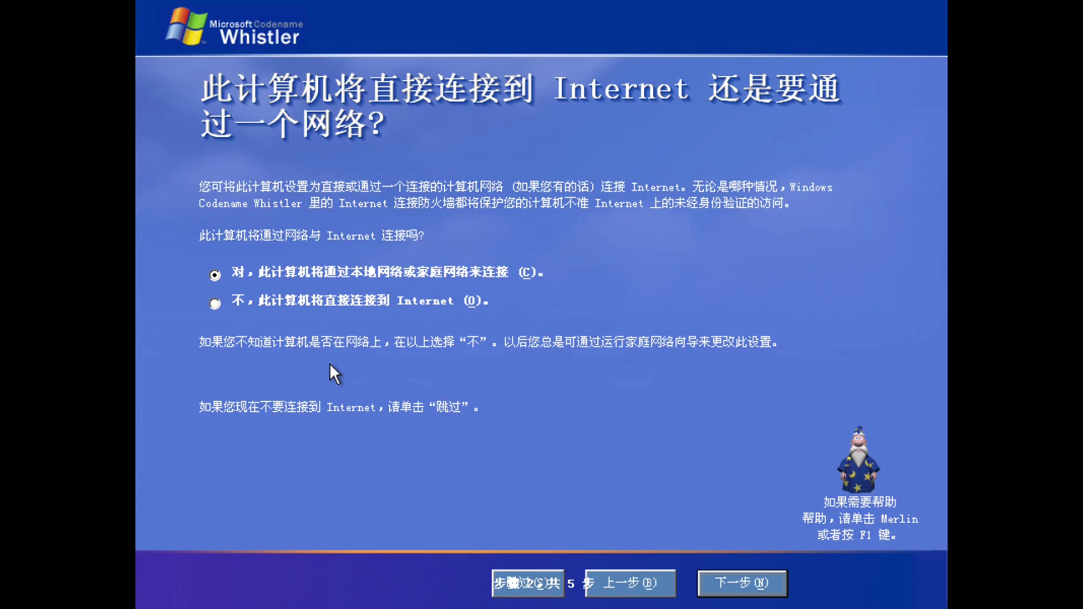
left_click(632, 587)
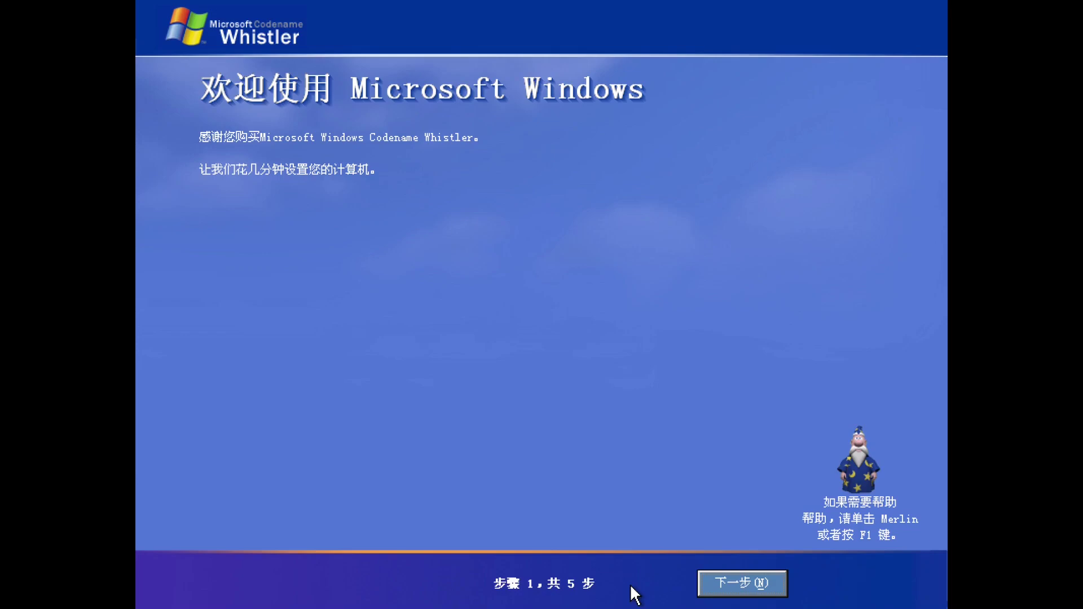
left_click(698, 584)
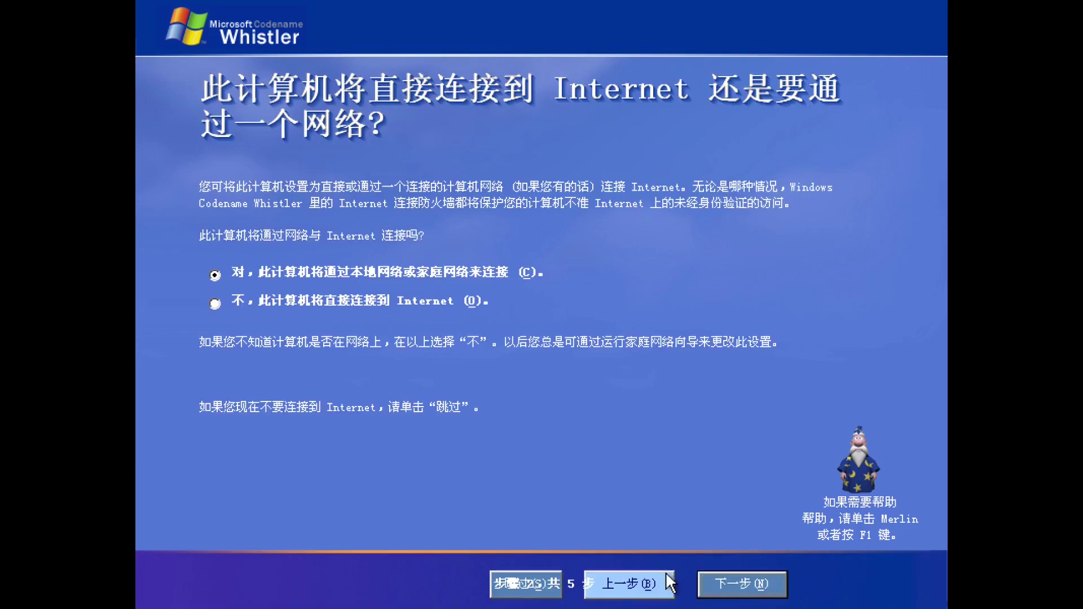
left_click(518, 573)
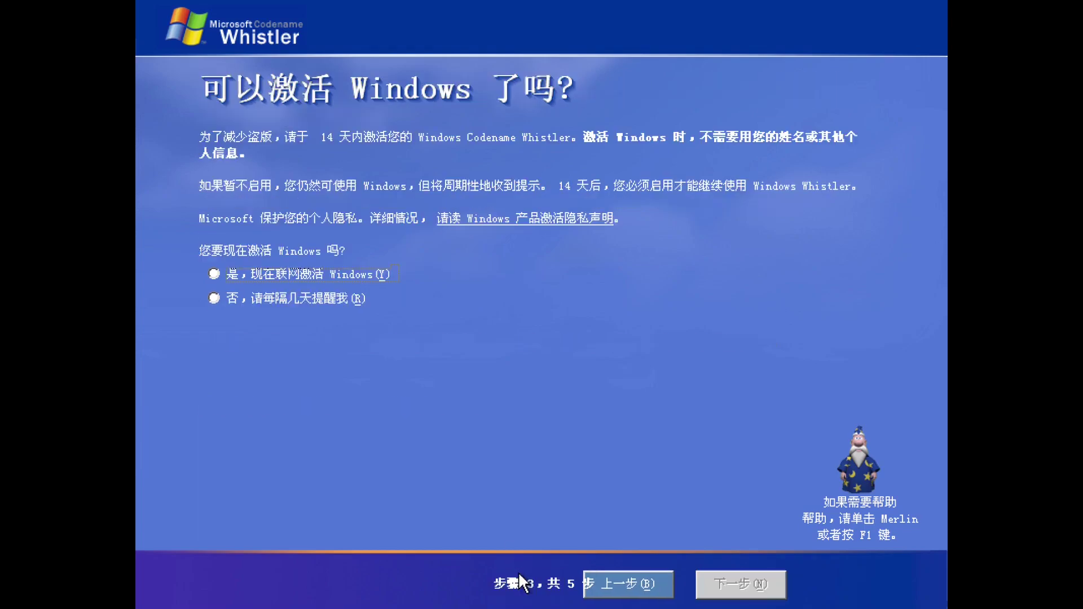
left_click(312, 300)
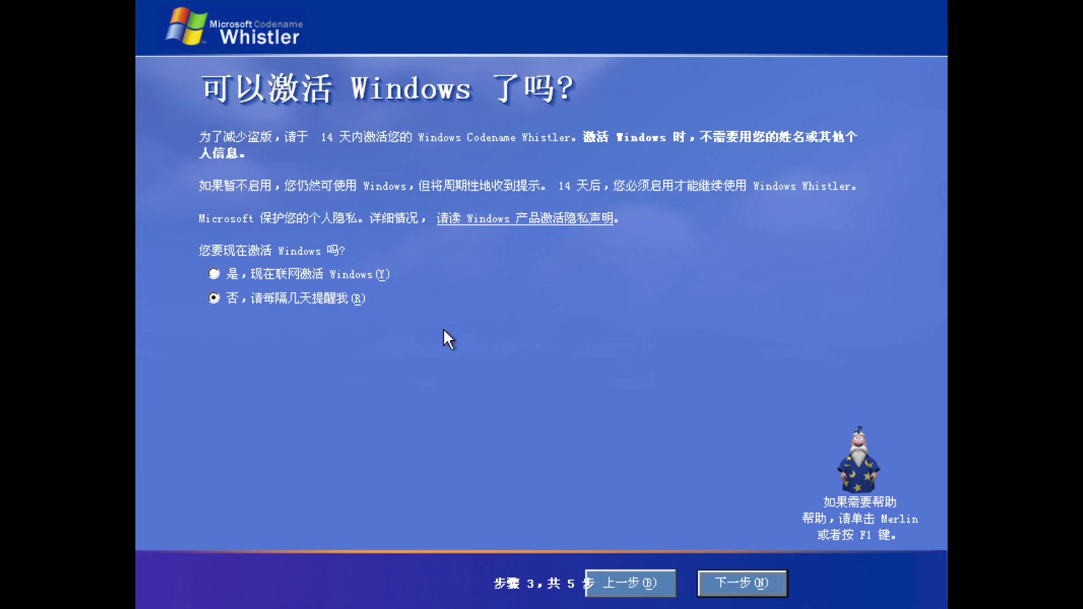
left_click(752, 583)
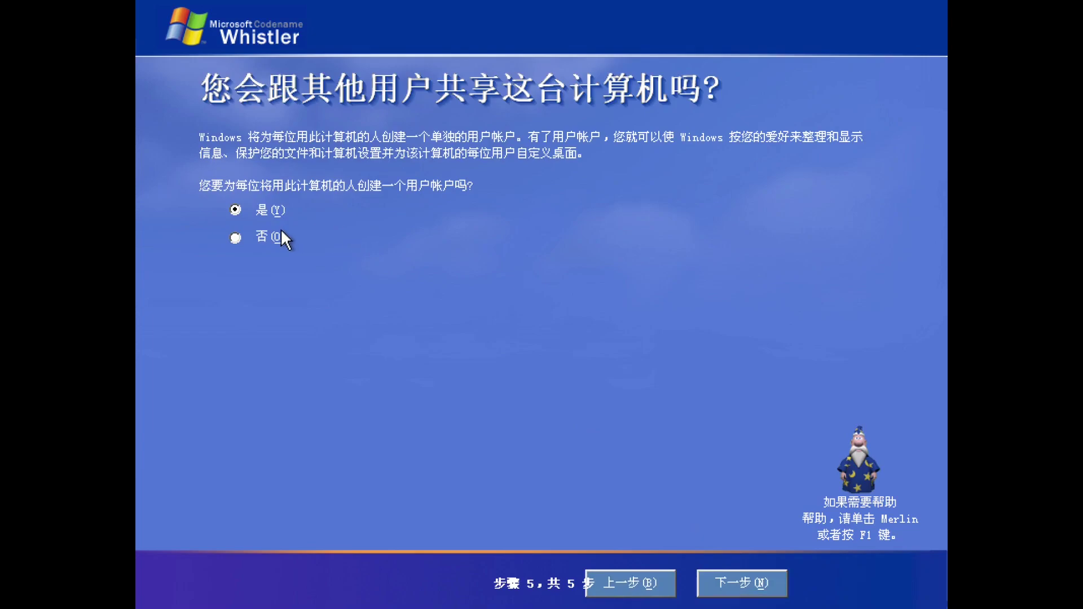
left_click(775, 581)
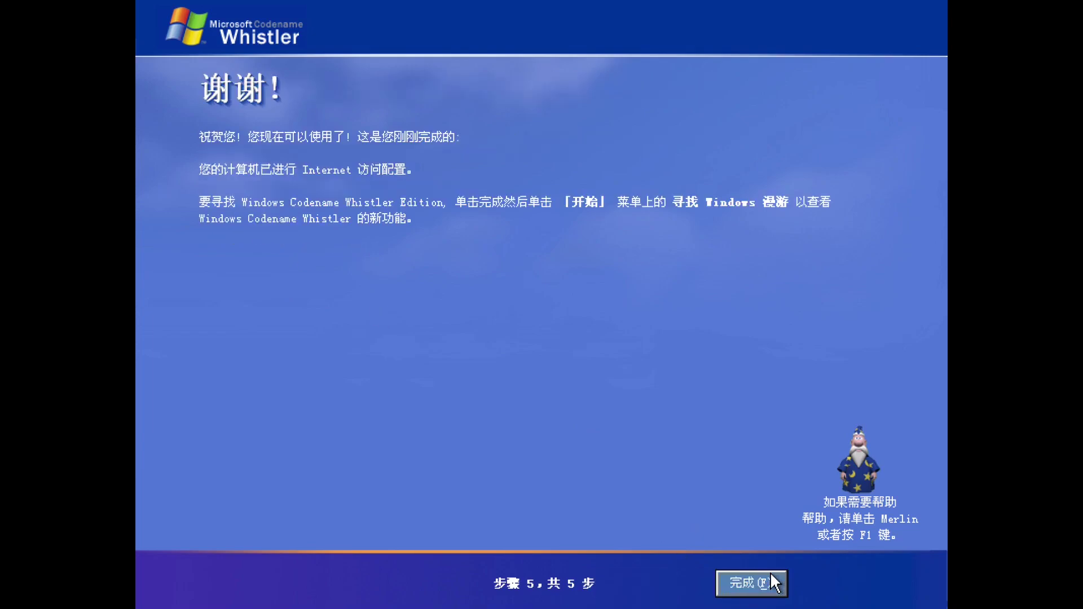
left_click(763, 581)
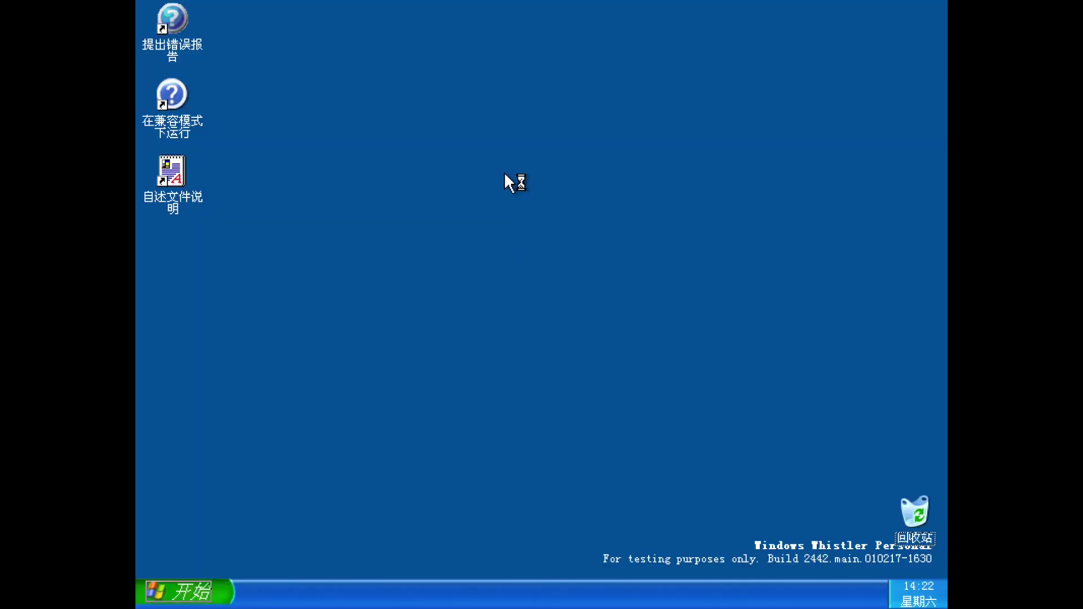
Dismiss the Start menu and bring up the desktop's right-click menu
left_click(648, 342)
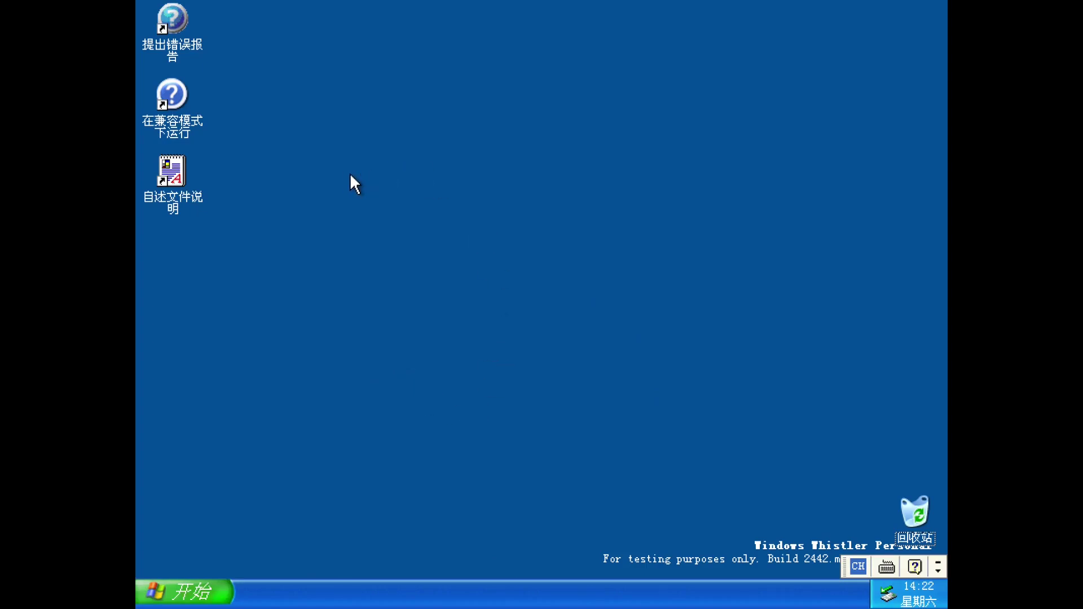
right_click(350, 175)
In Display Properties, set the screen resolution to 1366 x 768 and keep it
left_click(438, 306)
left_click(421, 79)
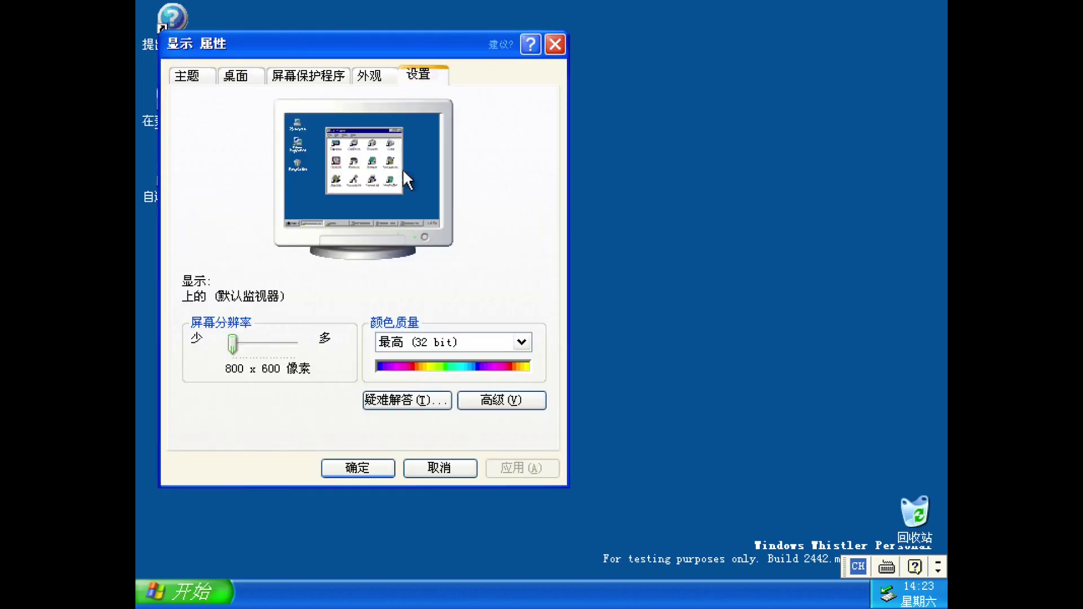
left_click_drag(231, 343, 263, 350)
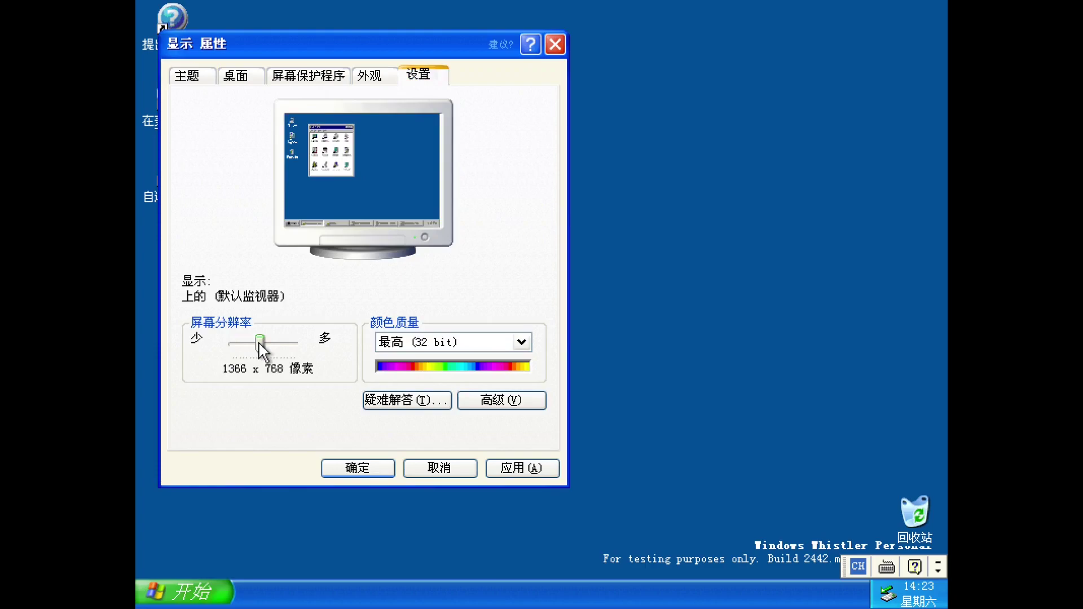
left_click(531, 468)
left_click(535, 356)
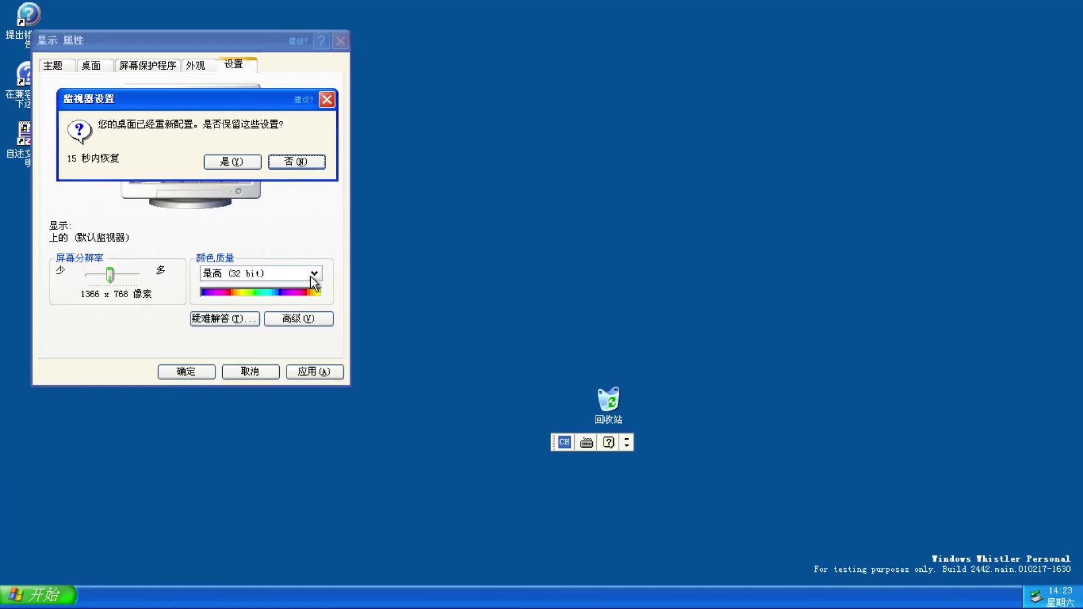
left_click(231, 162)
left_click(210, 373)
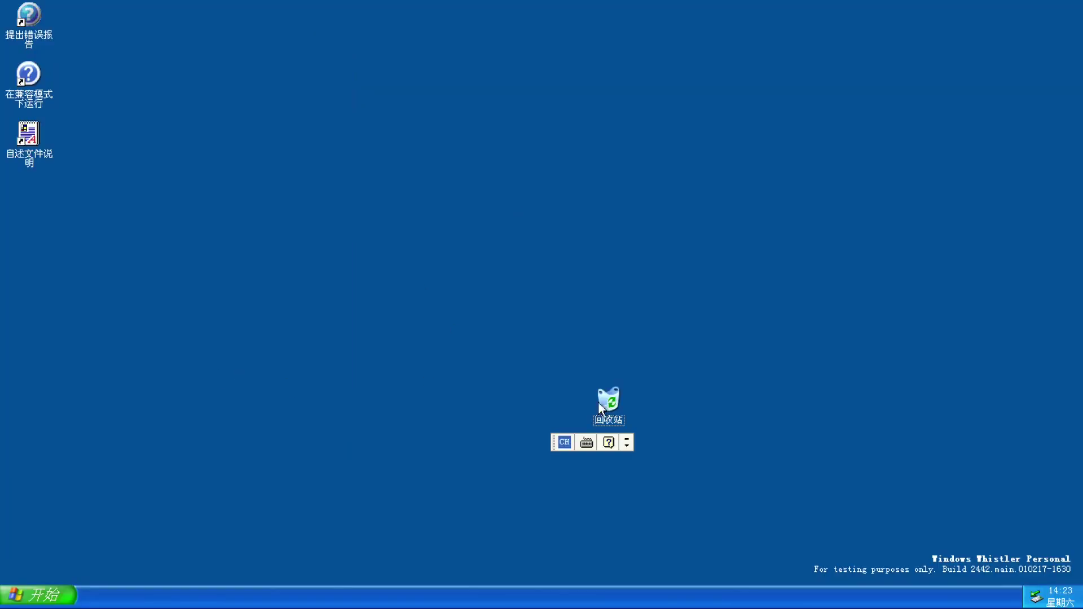
Drag the Recycle Bin to the bottom-right corner and bring up the icon arranging options
left_click_drag(617, 394, 1069, 557)
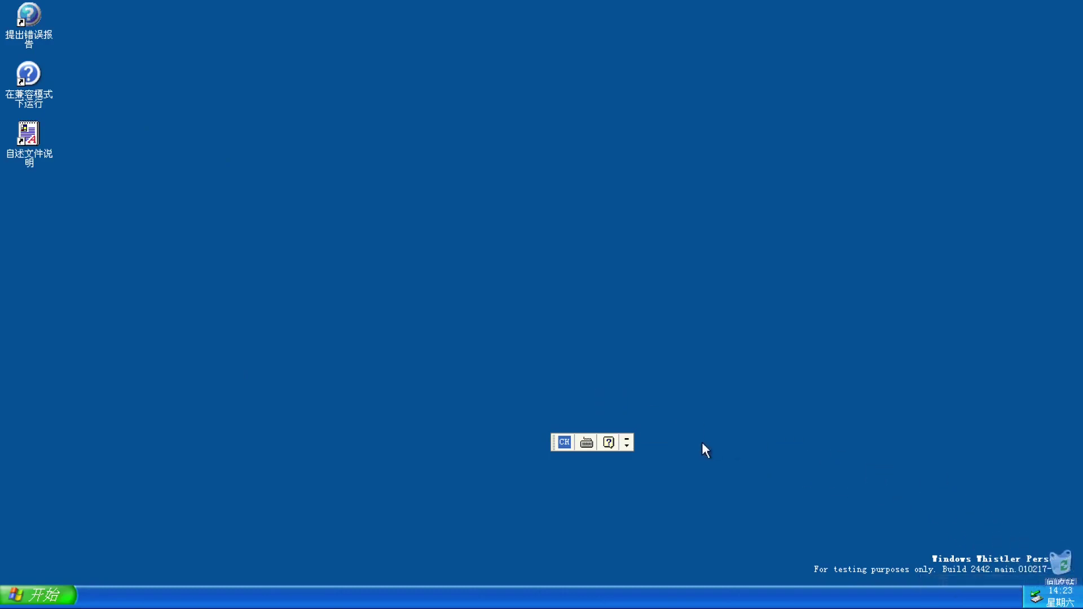
right_click(712, 397)
mouse_move(751, 406)
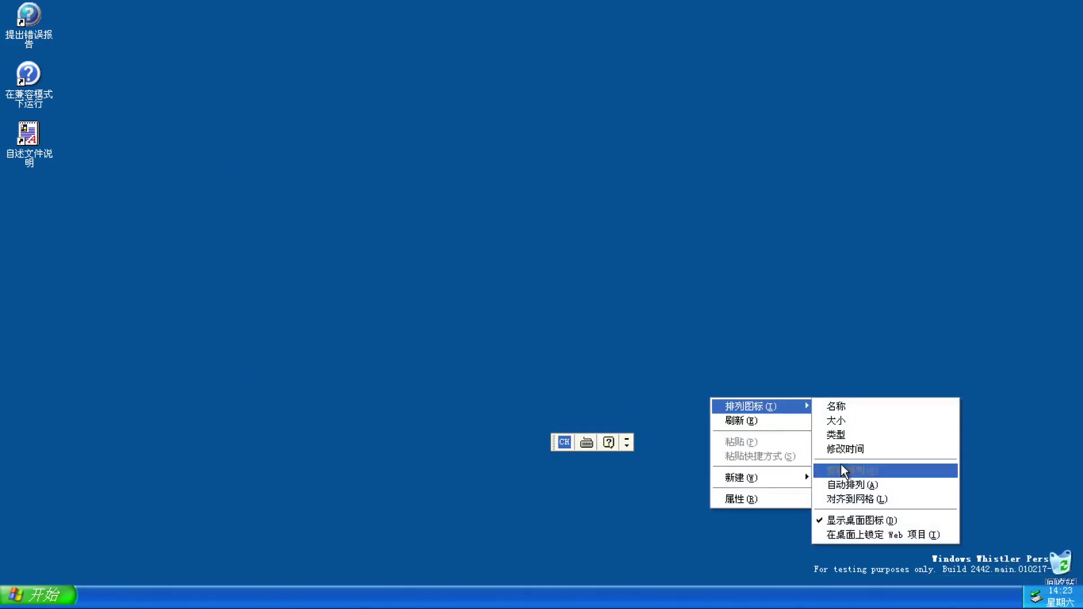
Align icons to the grid, dock the language bar above the tray, and select the 自述文件说明 readme
left_click(862, 500)
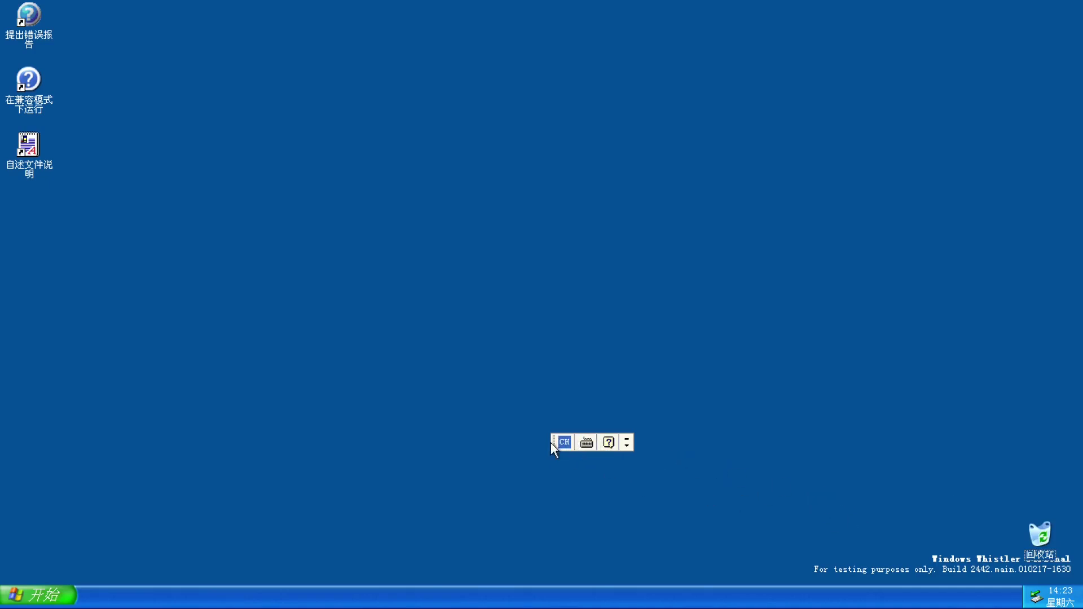
left_click_drag(552, 440, 1044, 587)
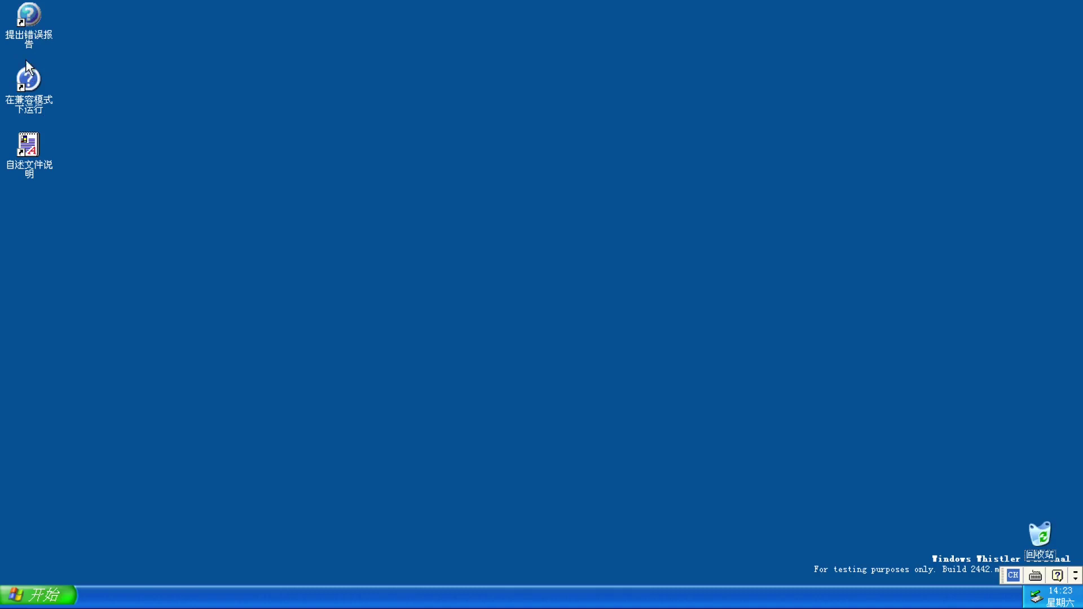
left_click(45, 145)
double_click(44, 145)
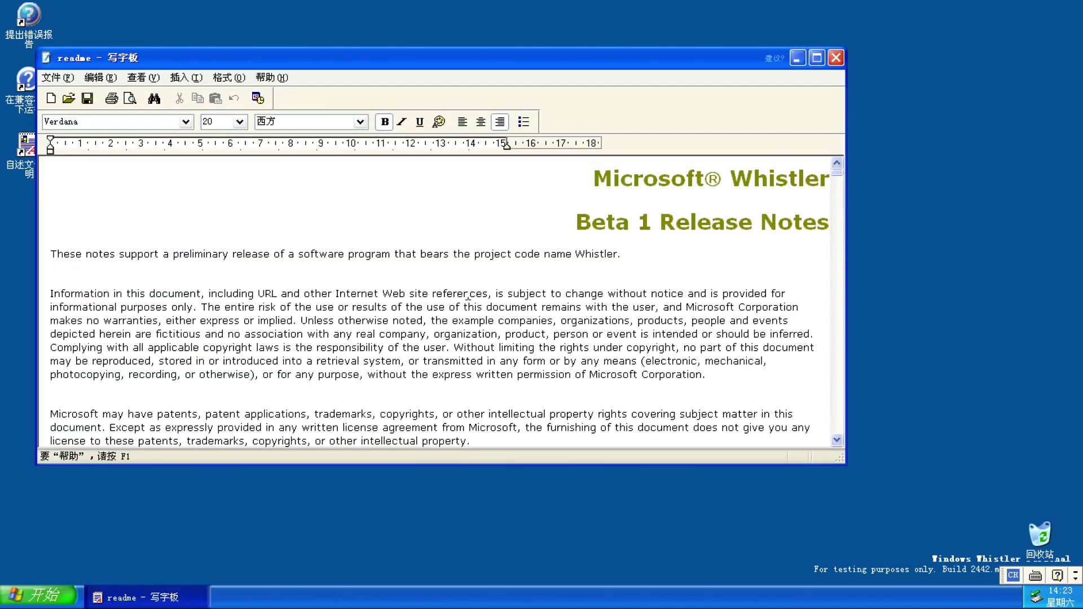
scroll(790, 217, "down", 15)
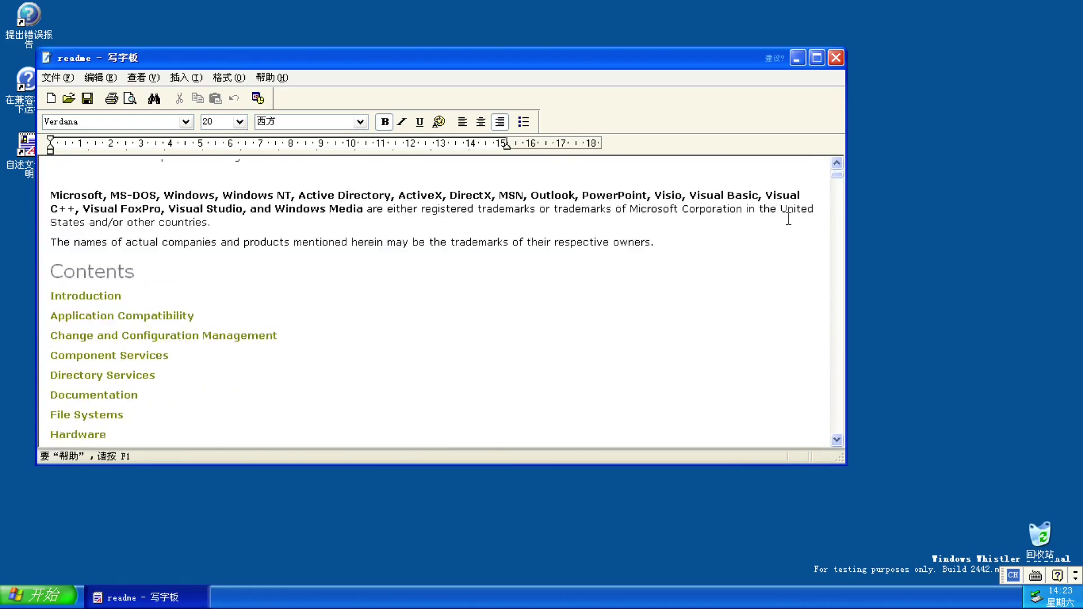
scroll(790, 218, "up", 12)
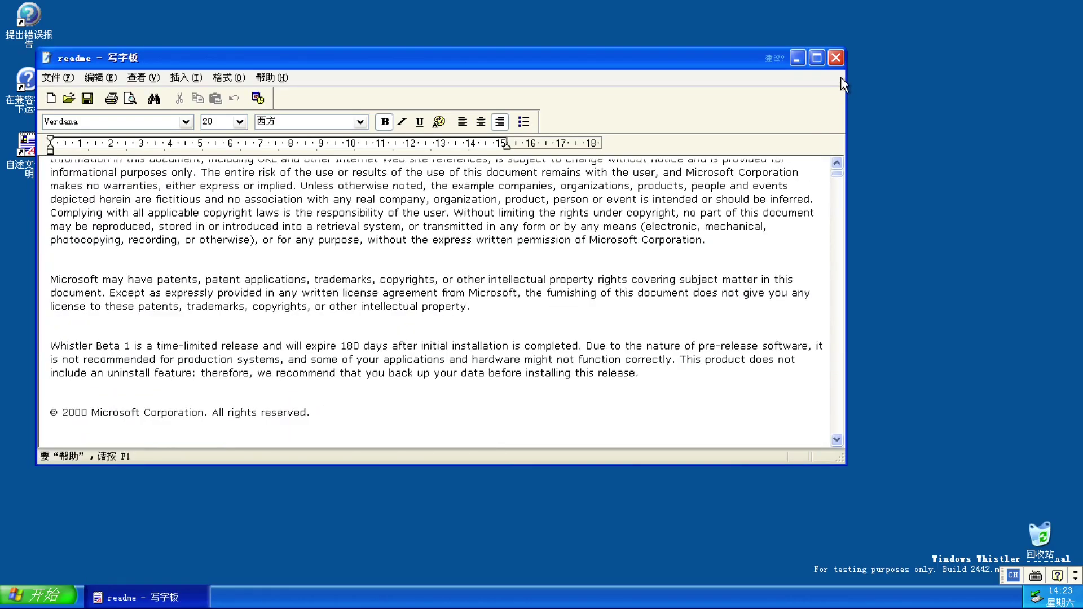
left_click(774, 60)
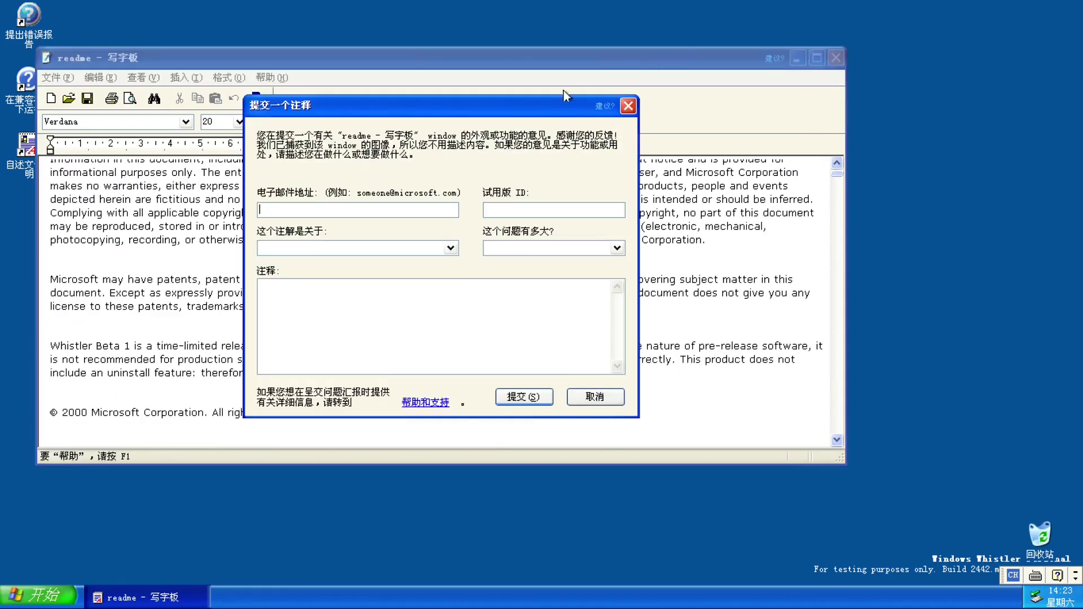
left_click(612, 400)
left_click(837, 58)
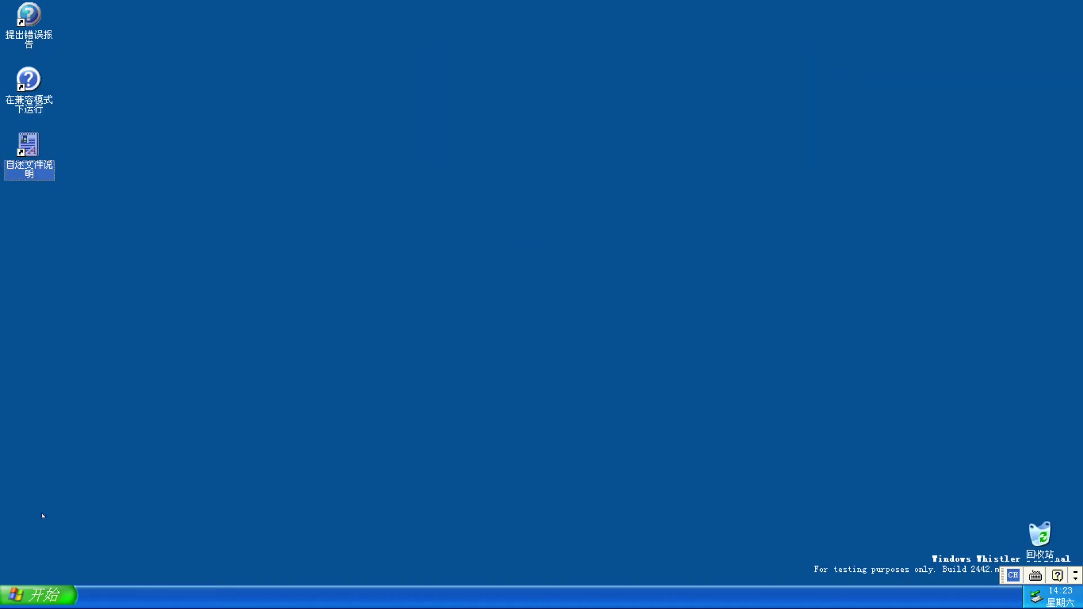
From 控制面板, go to 声音，语音和音频设备 and open 更改声音方案
left_click(31, 601)
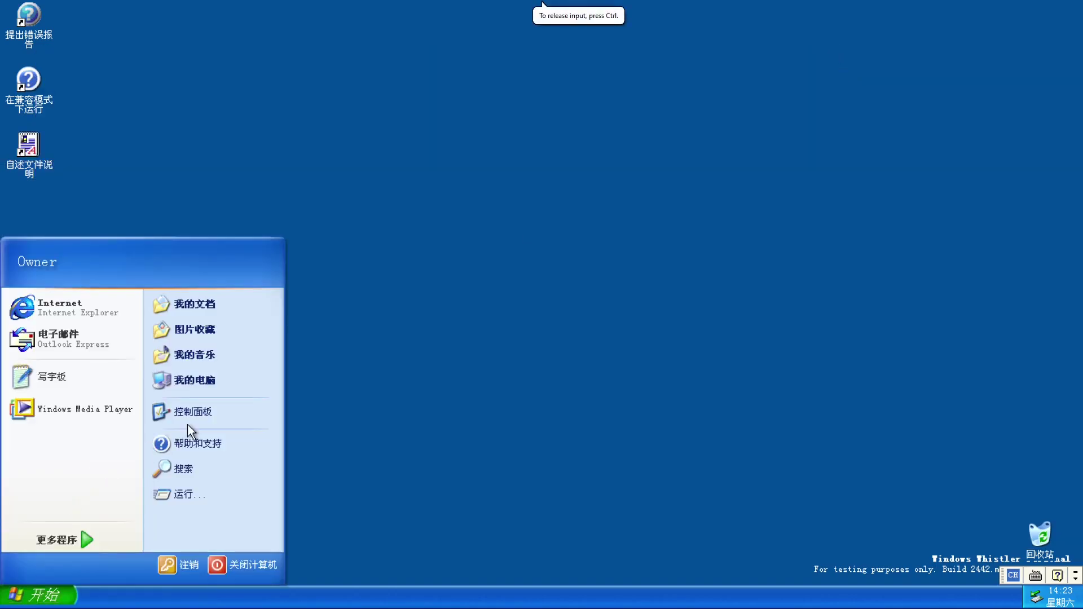
left_click(188, 419)
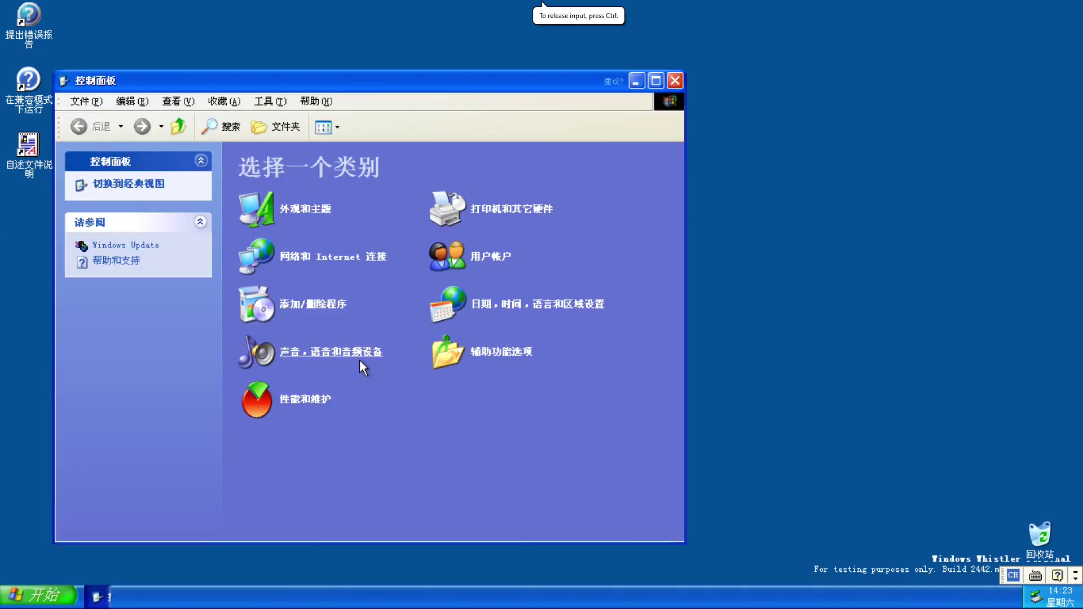
left_click(321, 351)
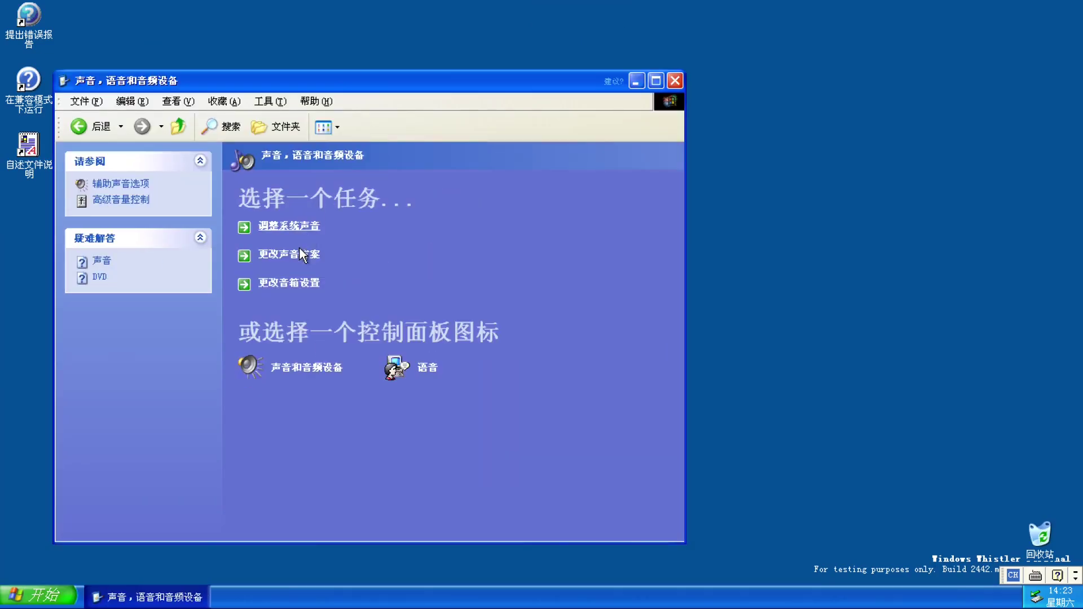
left_click(301, 254)
left_click(26, 597)
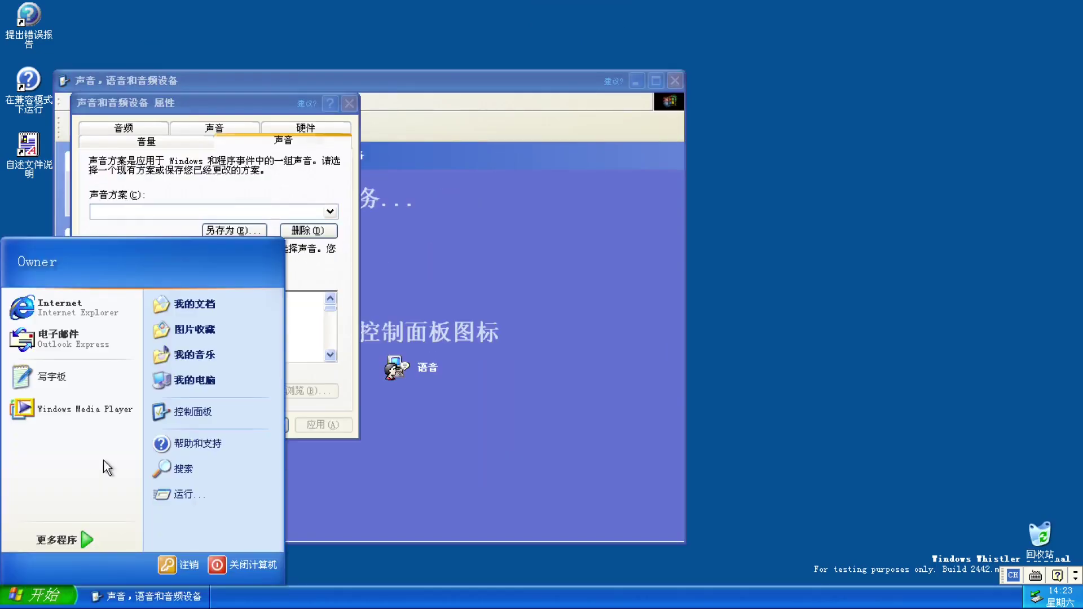
Launch Windows Media Player, view its About information, then close the player
left_click(79, 410)
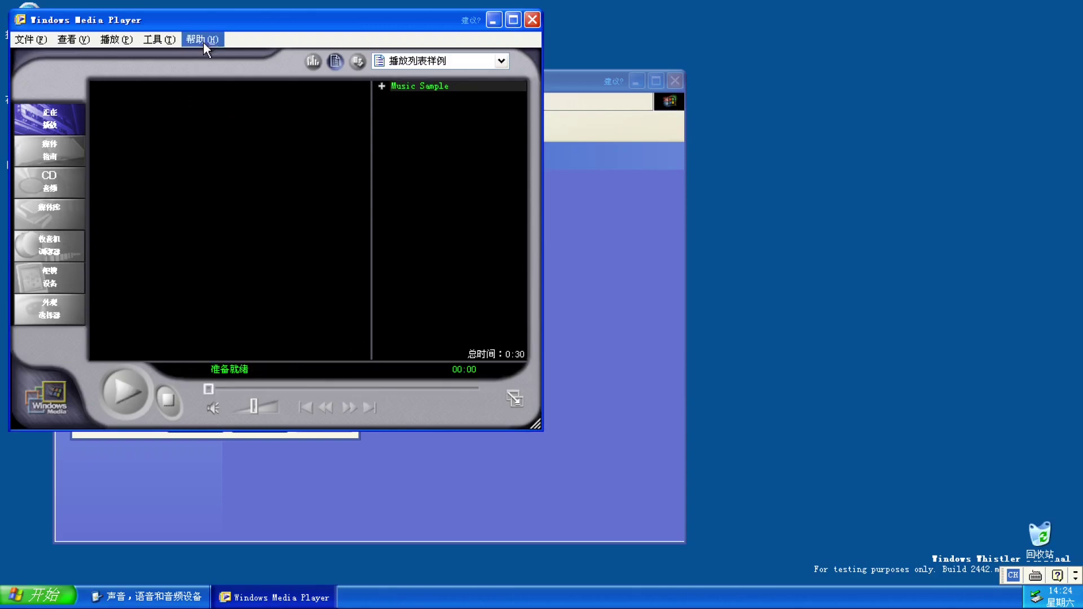
left_click(212, 47)
left_click(240, 107)
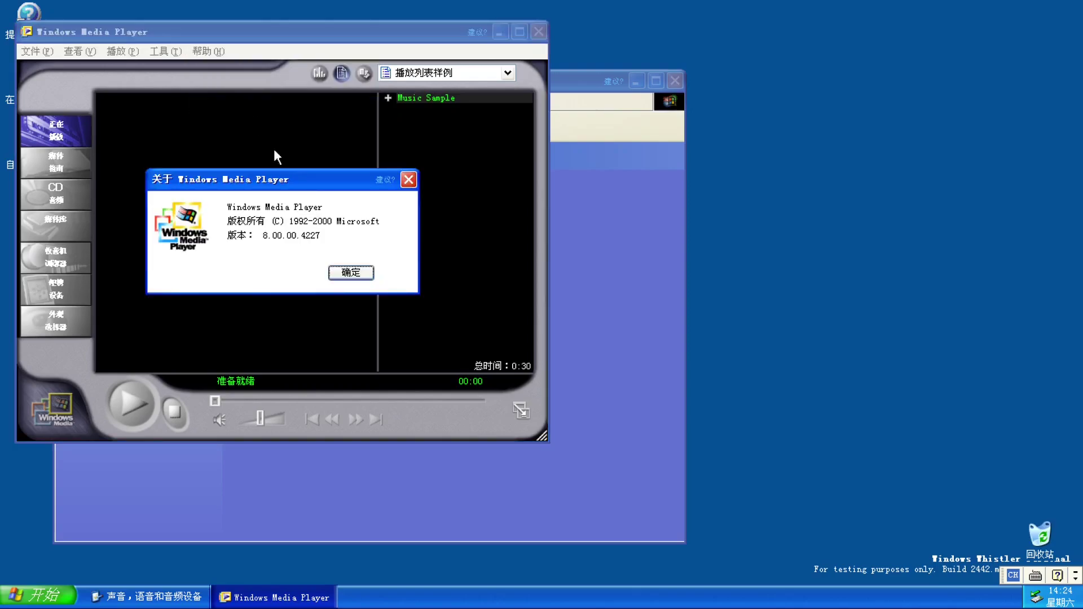
left_click(350, 273)
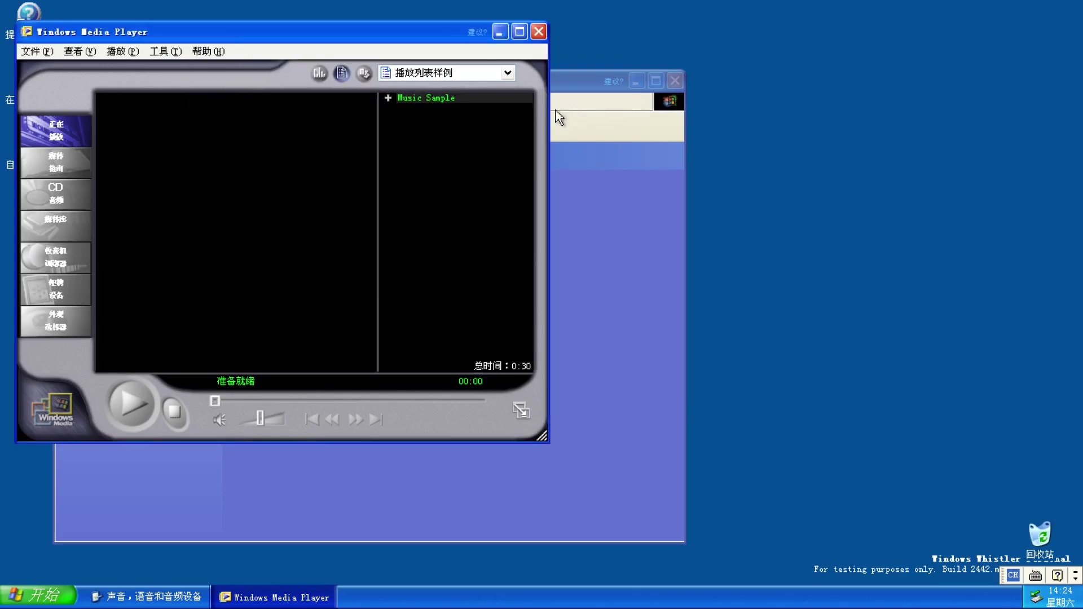
left_click(539, 32)
Relaunch Windows Media Player from Start and minimize it
left_click(34, 594)
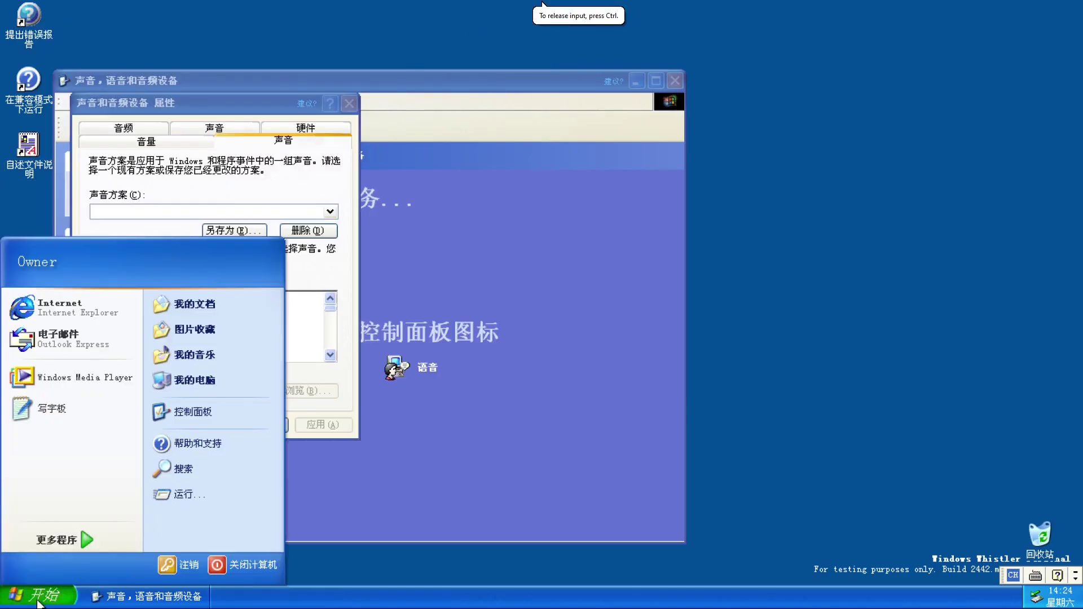
left_click(85, 378)
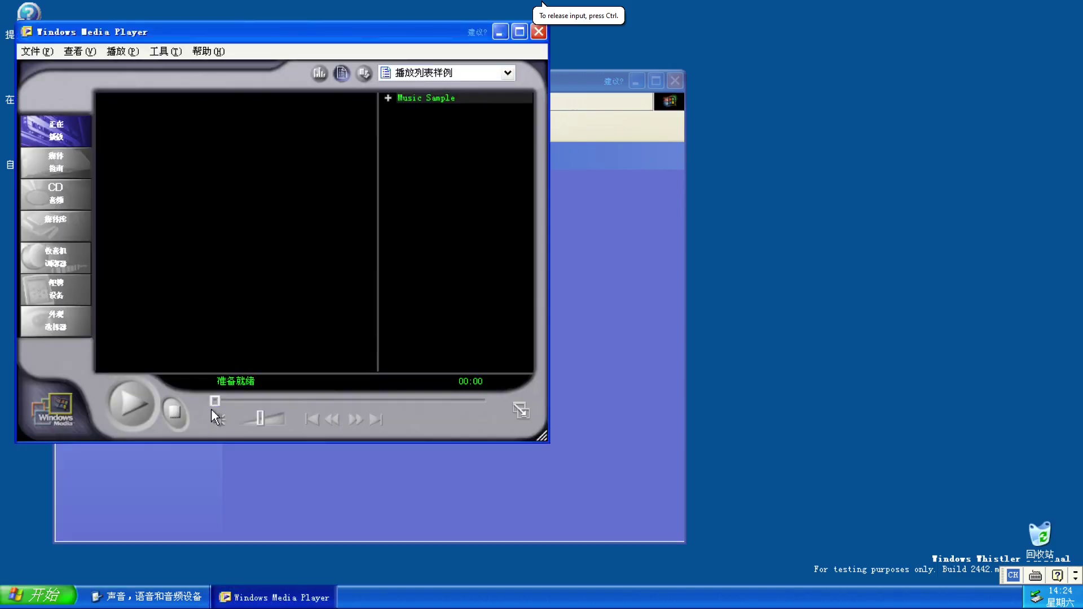
left_click(504, 36)
Switch to the 幻想空间 scheme without saving, and preview 菜单弹出, 菜单命令 and 程序错误 sounds
key("Down")
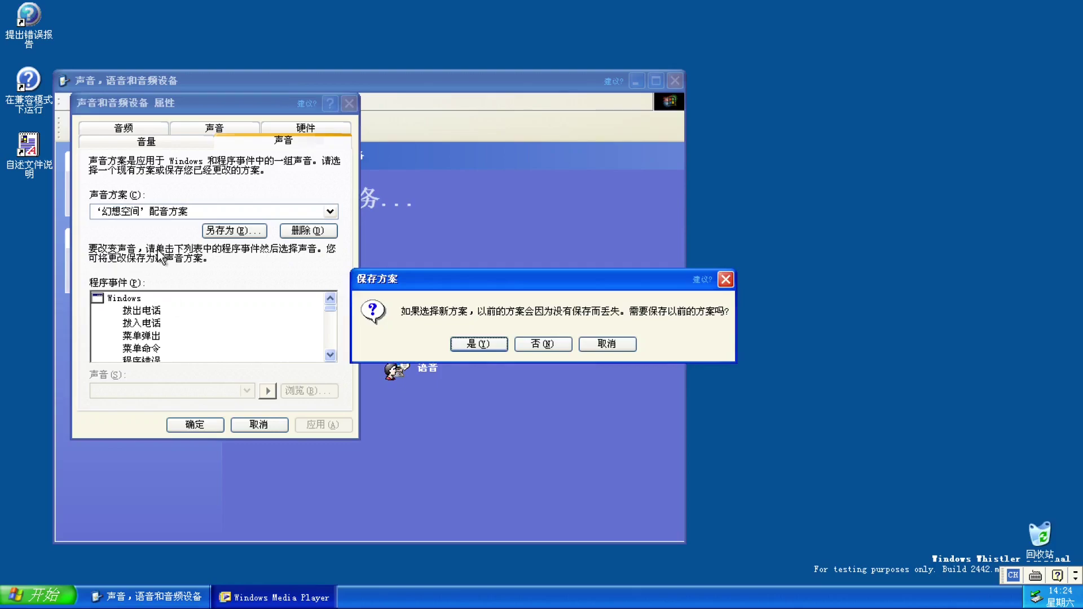
left_click(550, 341)
left_click(160, 338)
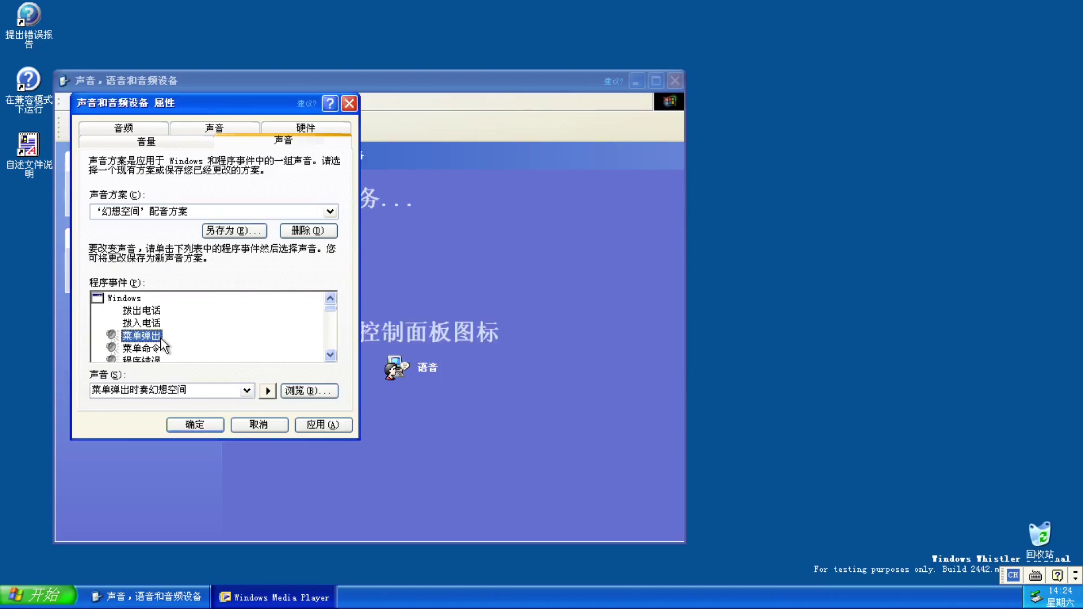
left_click(267, 391)
left_click(201, 349)
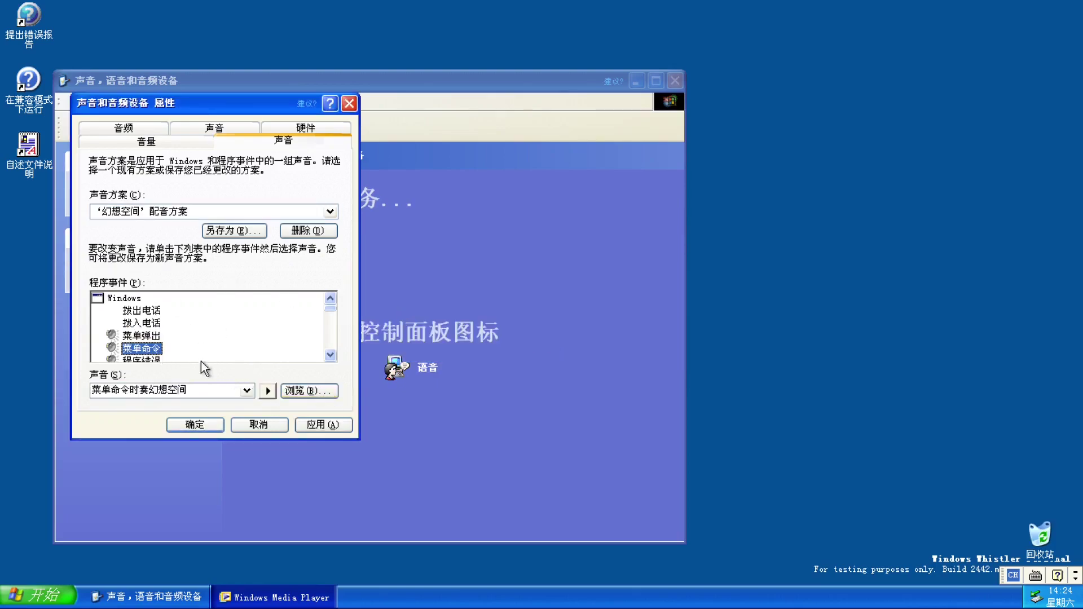
left_click(268, 391)
left_click(137, 359)
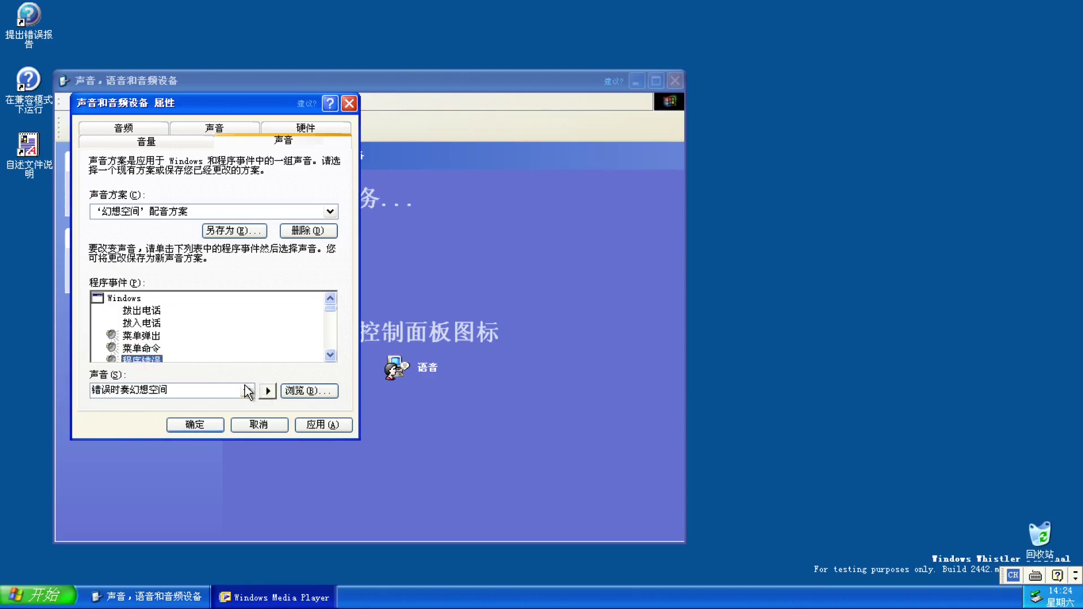
left_click(268, 391)
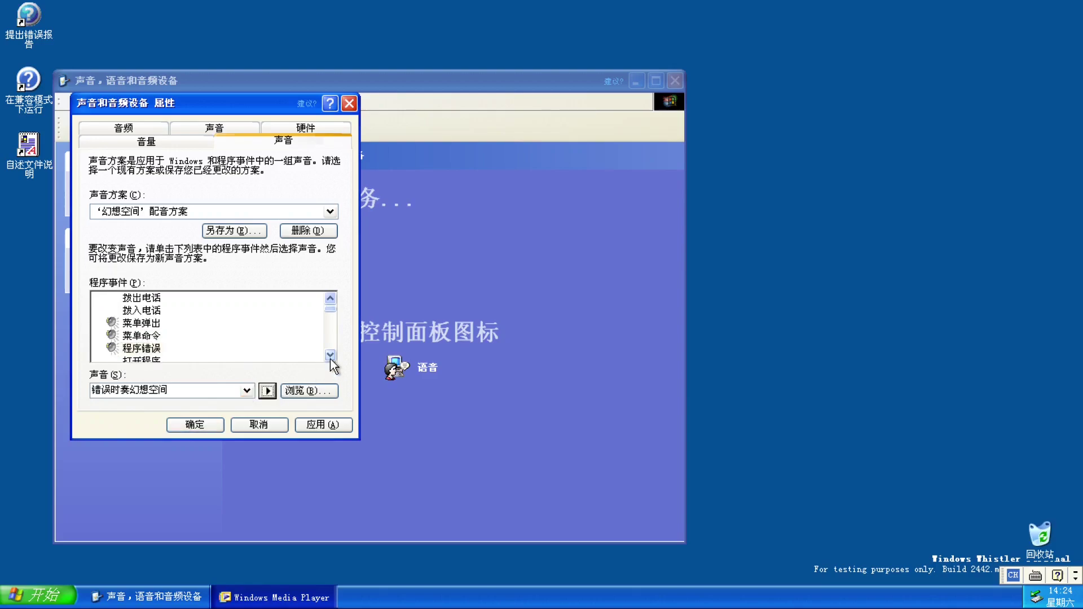
Assign and preview Windows 退出时奏幻想空间, then switch the scheme to Windows 默认
left_click(249, 391)
left_click(210, 405)
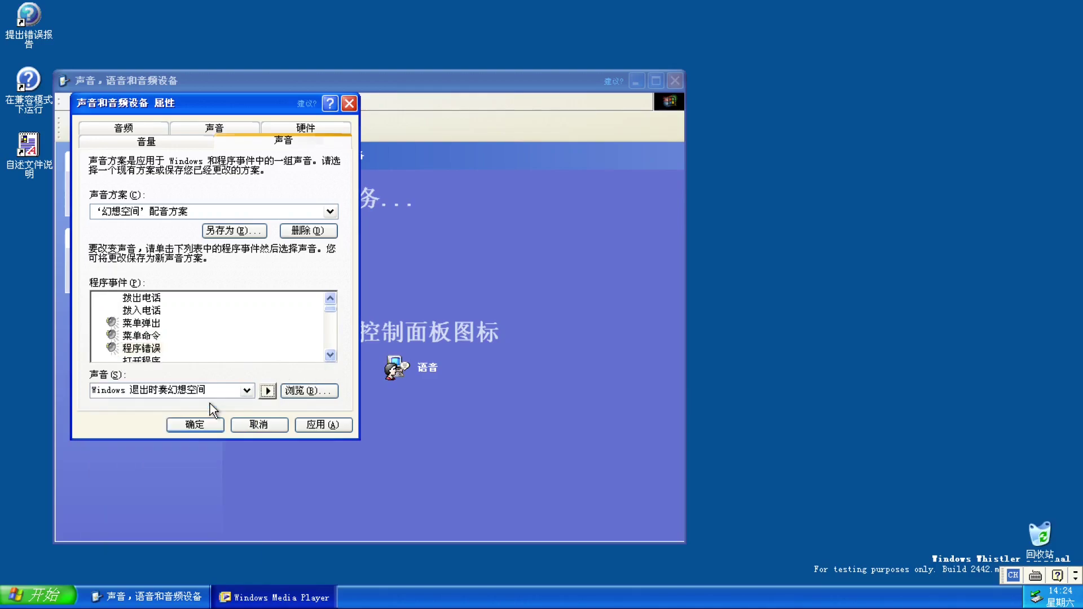
left_click(263, 391)
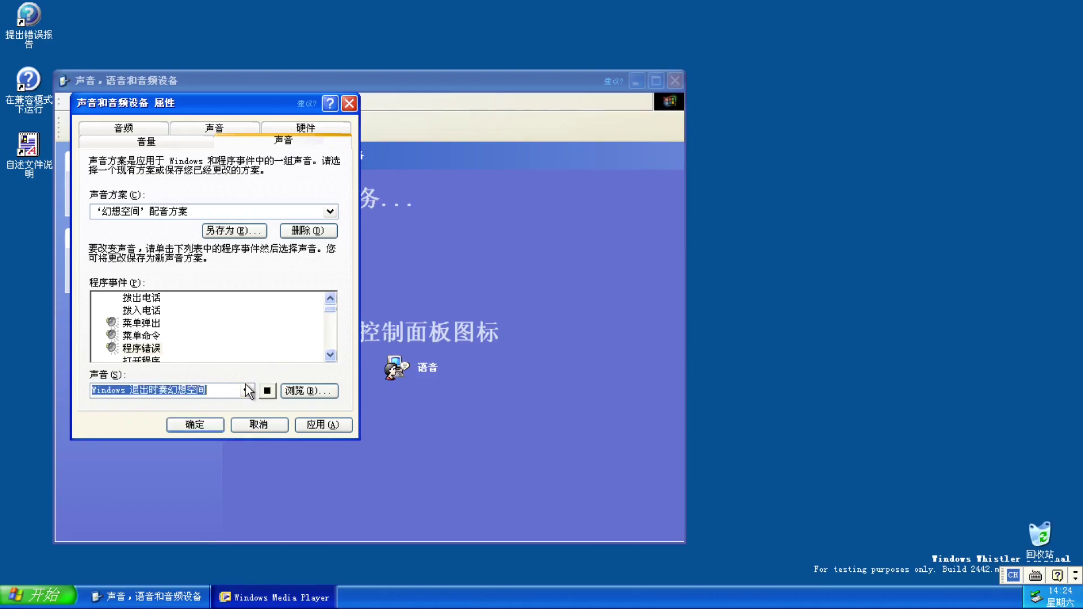
left_click(202, 213)
left_click(186, 241)
Switch the sound scheme to 无声, then back to Windows 默认
scroll(231, 320, "down", 1)
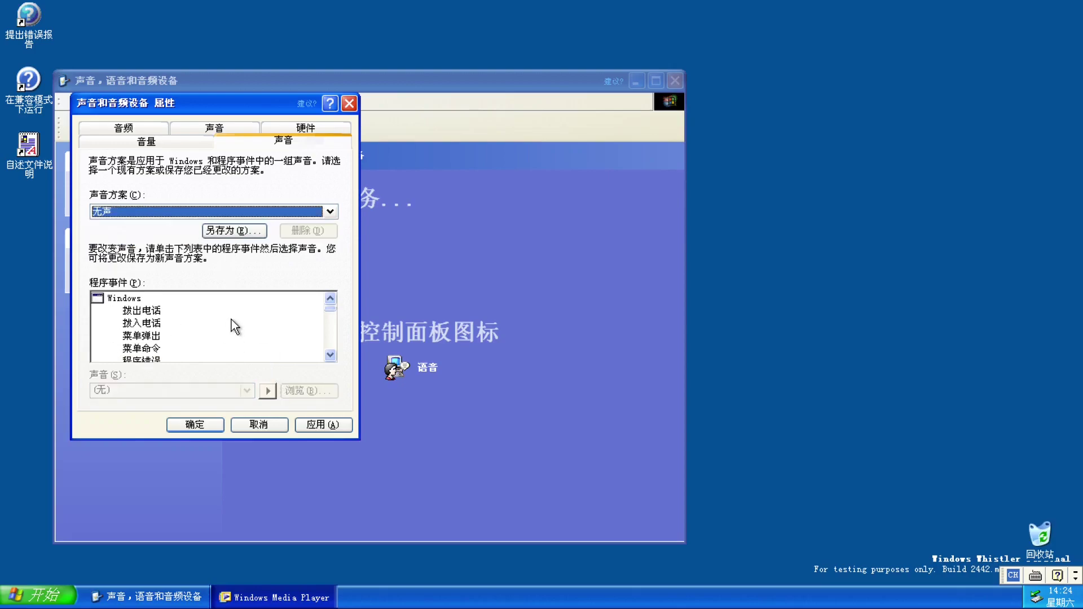
left_click(248, 317)
left_click(170, 211)
left_click(169, 232)
Preview the 感叹号, 关键性终止, 默认响声 and 启动 Windows event sounds
left_click(268, 327)
scroll(276, 330, "down", 1)
left_click(137, 348)
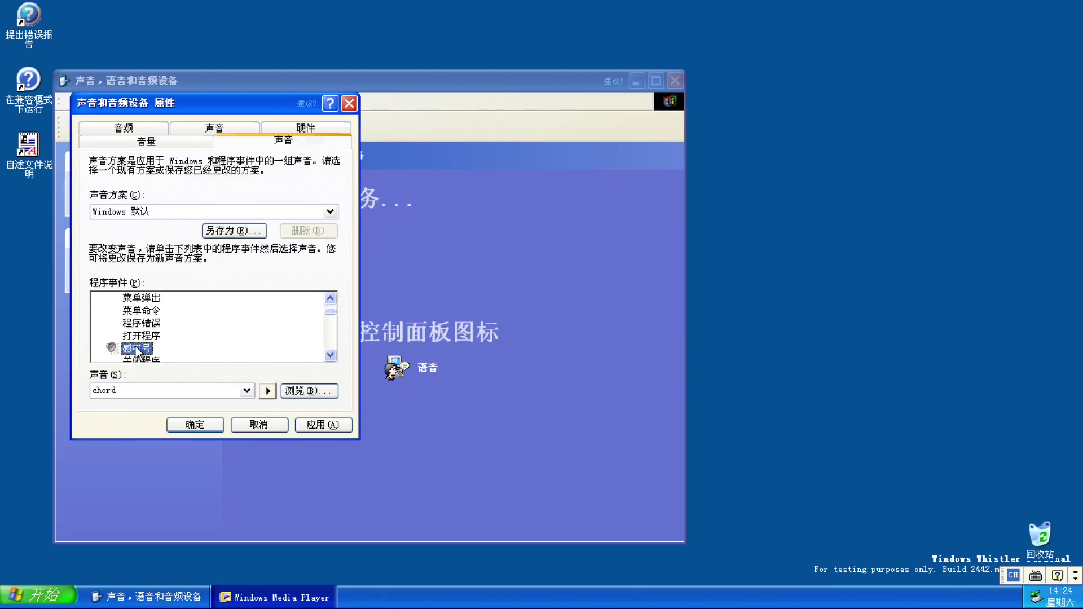
left_click(267, 391)
scroll(242, 314, "down", 1)
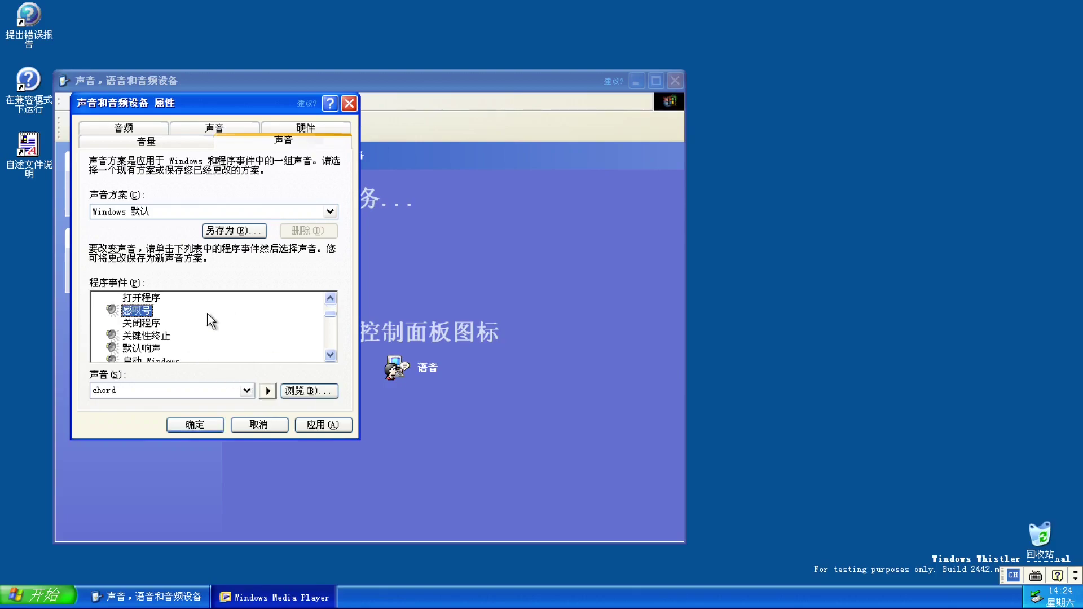
left_click(151, 337)
left_click(270, 390)
left_click(151, 348)
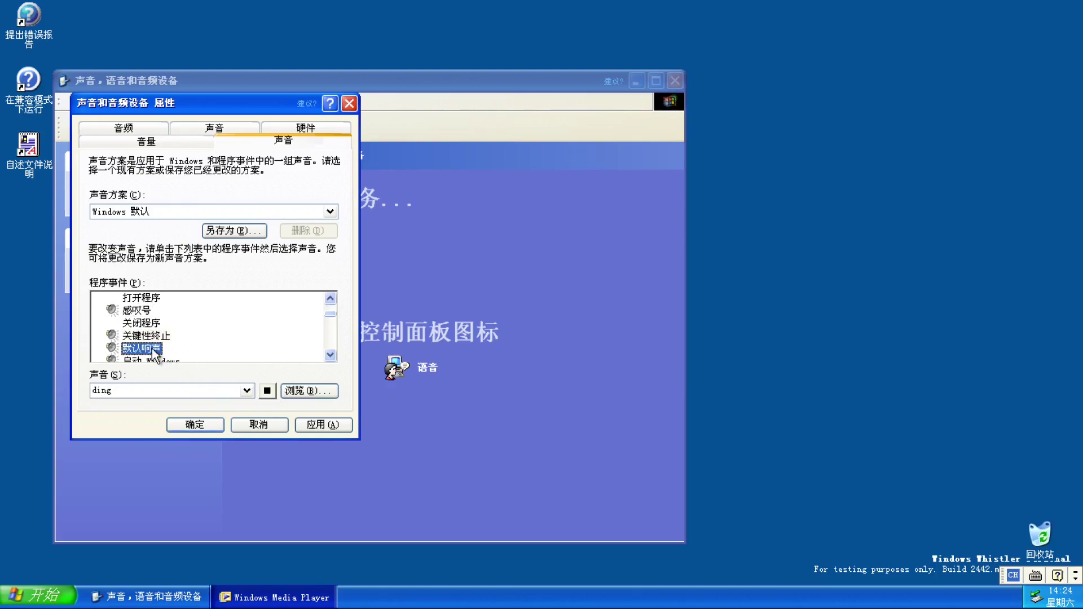
left_click(266, 392)
left_click(140, 358)
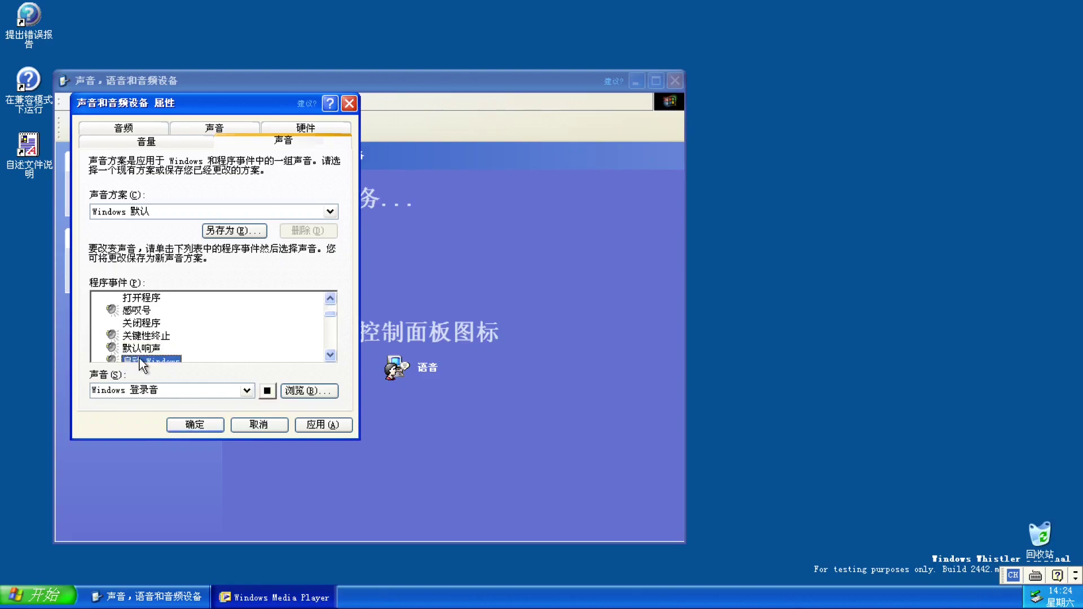
left_click(268, 391)
Assign Windows 退出时奏幻想空间 to the 退出 Windows event and preview it
scroll(262, 337, "down", 1)
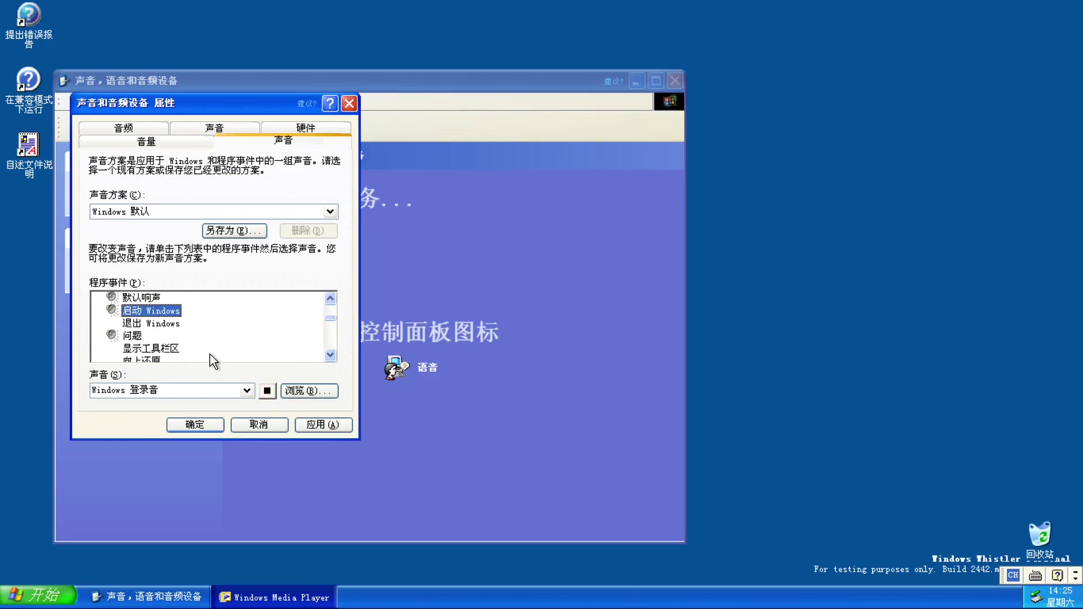
left_click(175, 322)
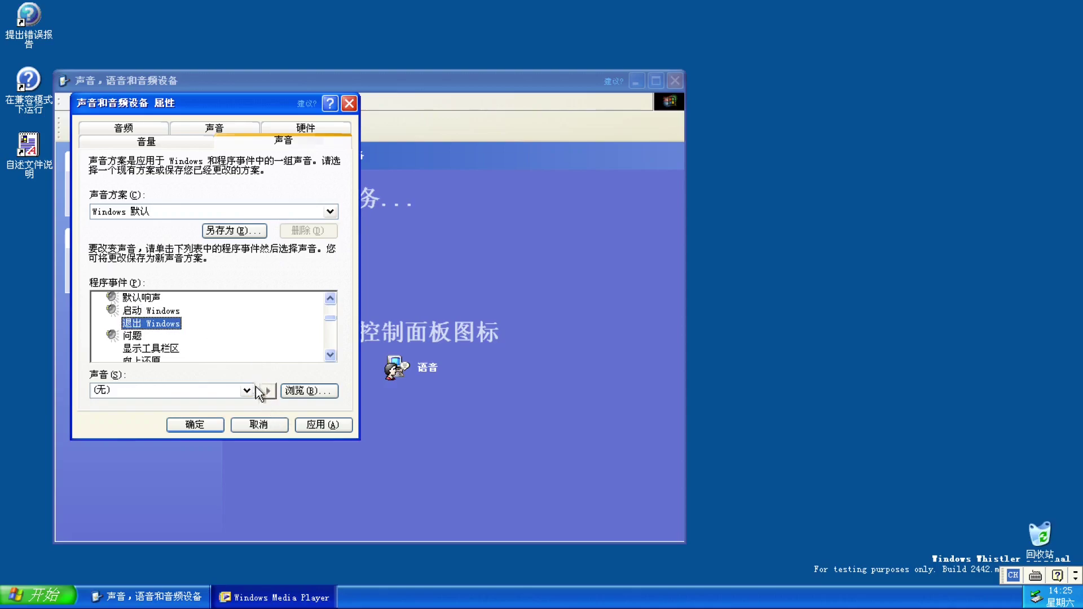
left_click(247, 390)
scroll(224, 439, "down", 5)
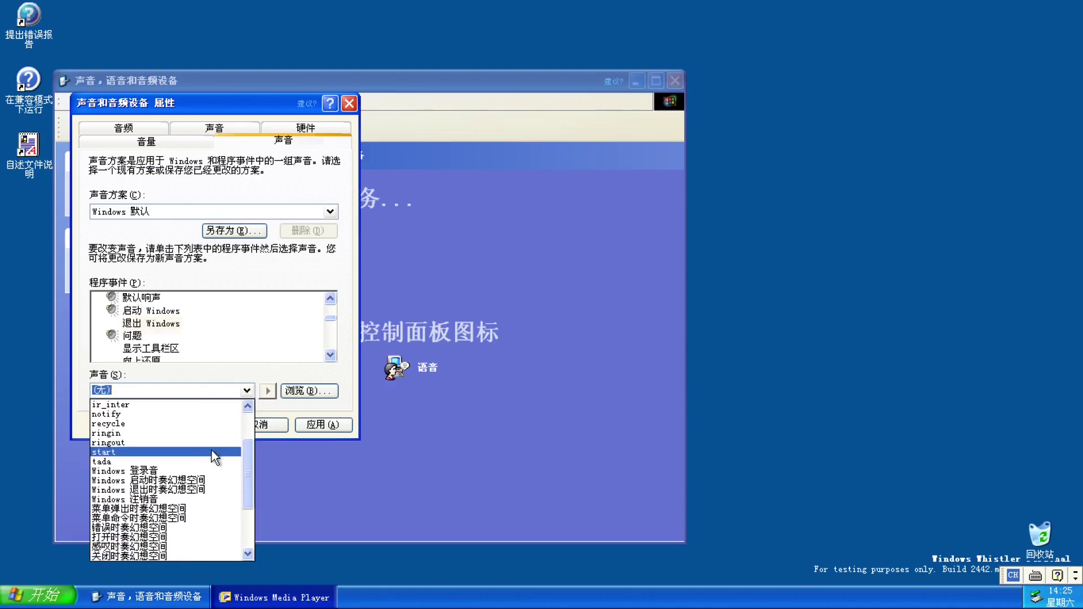
left_click(218, 489)
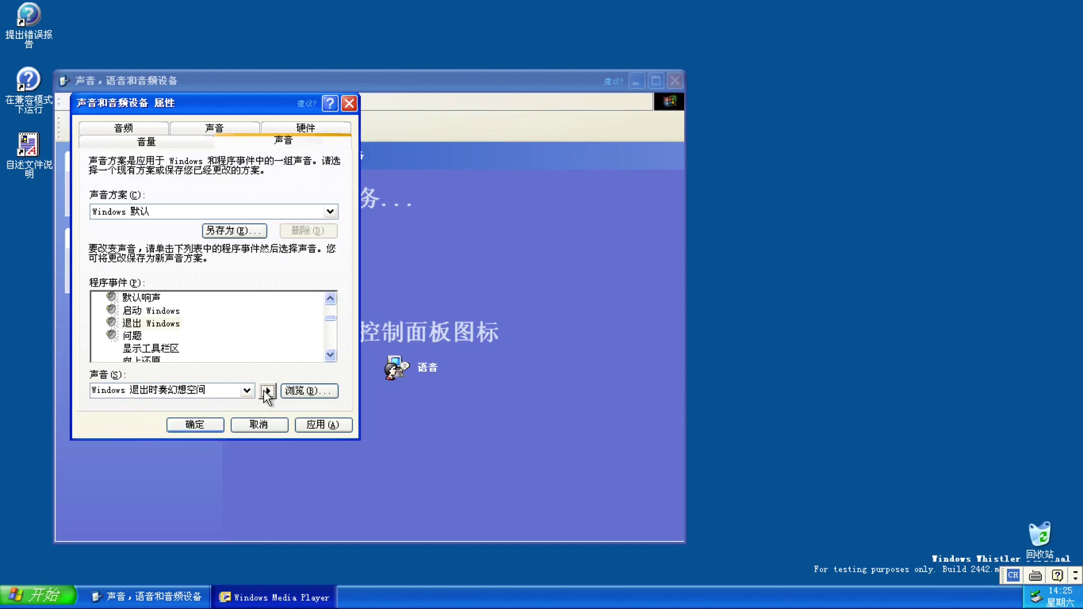
left_click(266, 391)
left_click(248, 391)
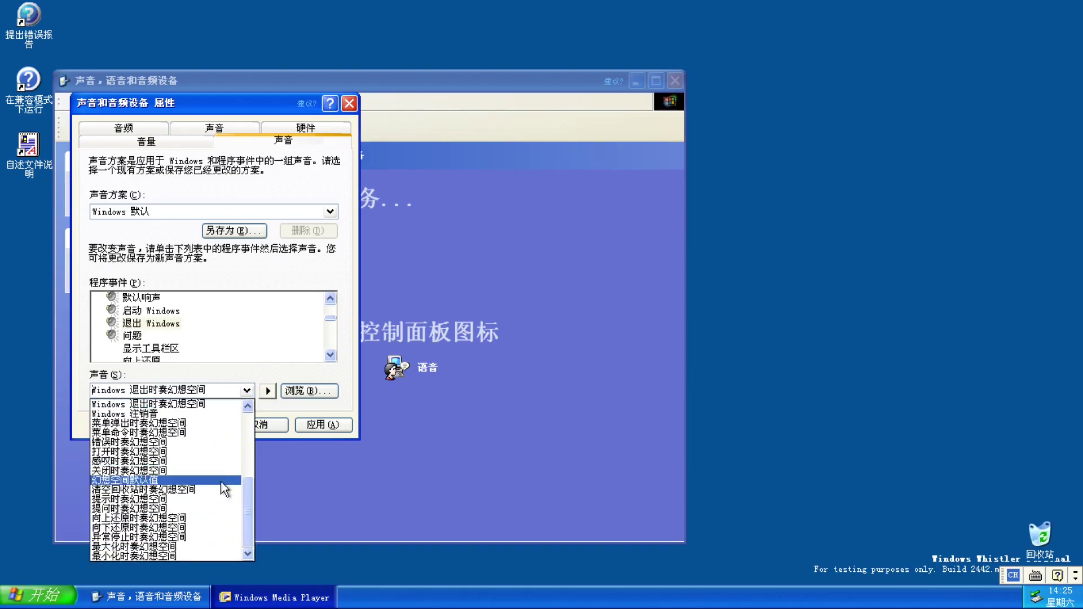
left_click(149, 314)
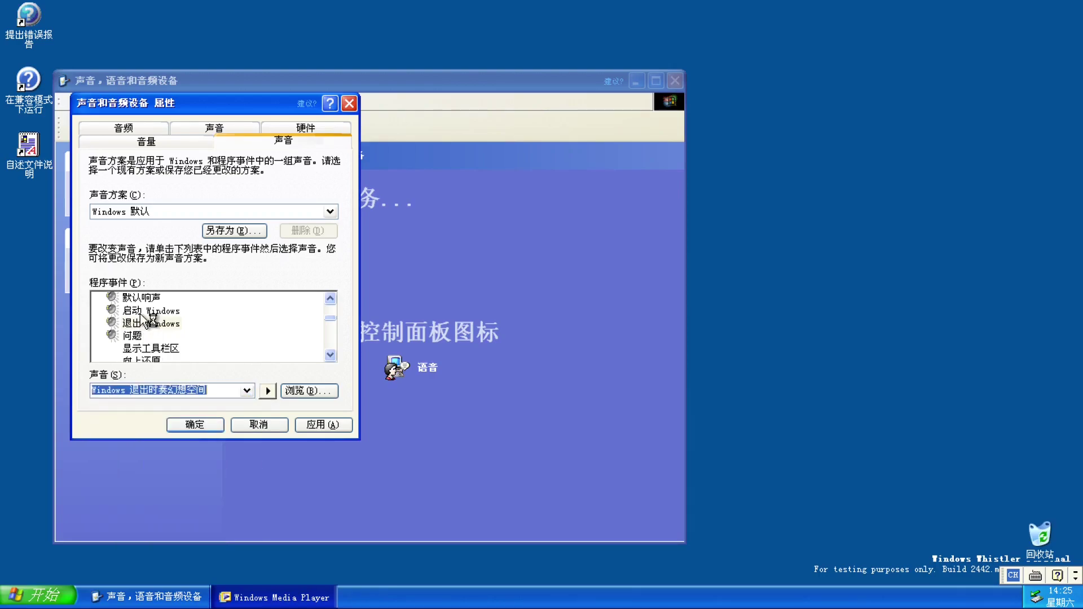
Browse the sound list for 启动 Windows, then replay the 退出 Windows sound
left_click(150, 311)
left_click(239, 394)
left_click(248, 392)
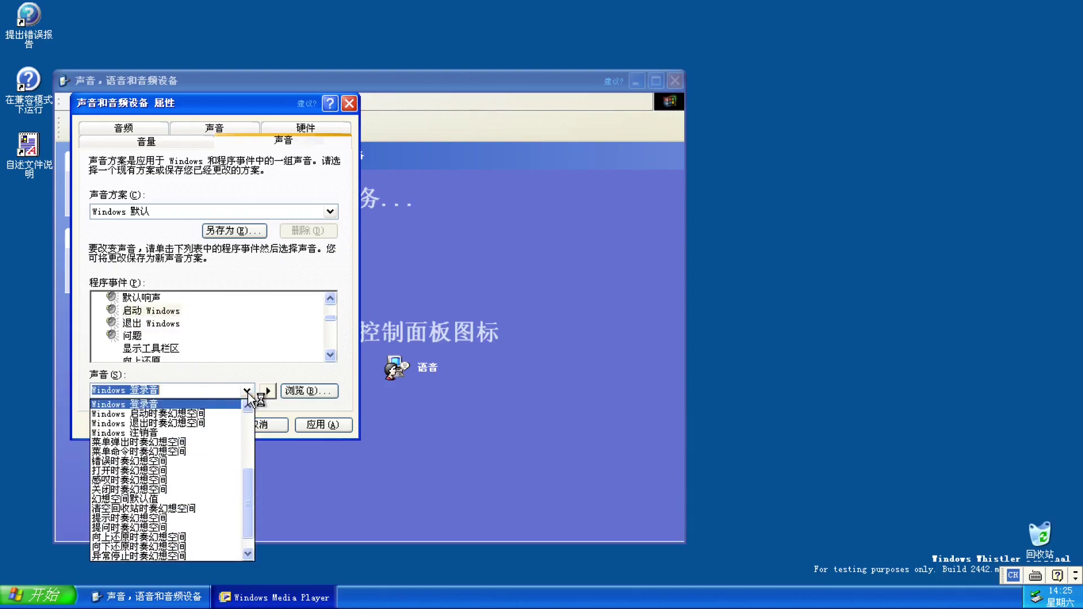
scroll(176, 440, "up", 2)
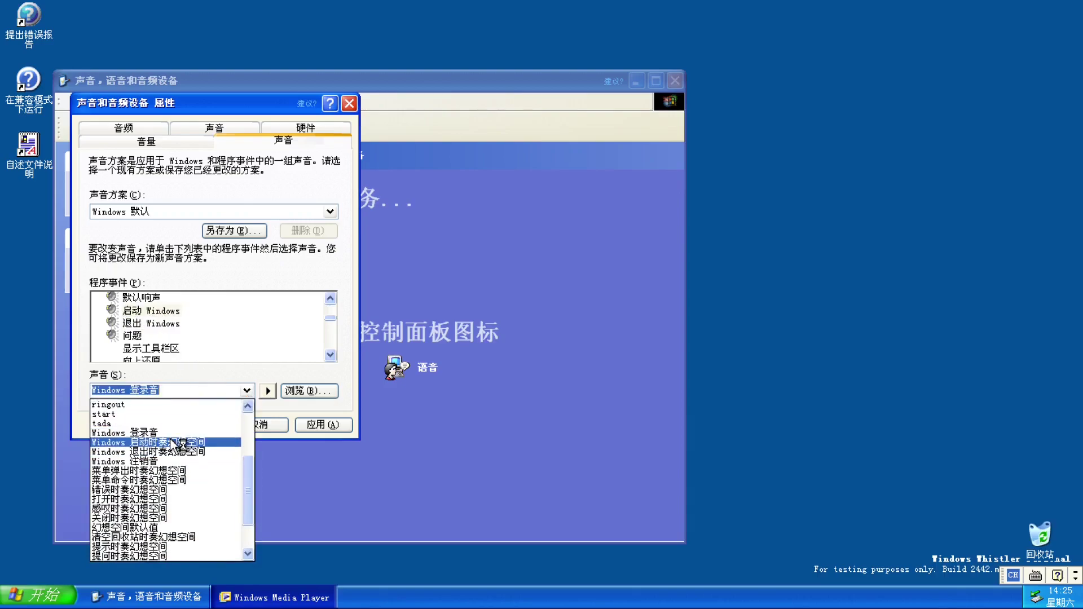
scroll(175, 451, "up", 3)
left_click(169, 325)
left_click(178, 328)
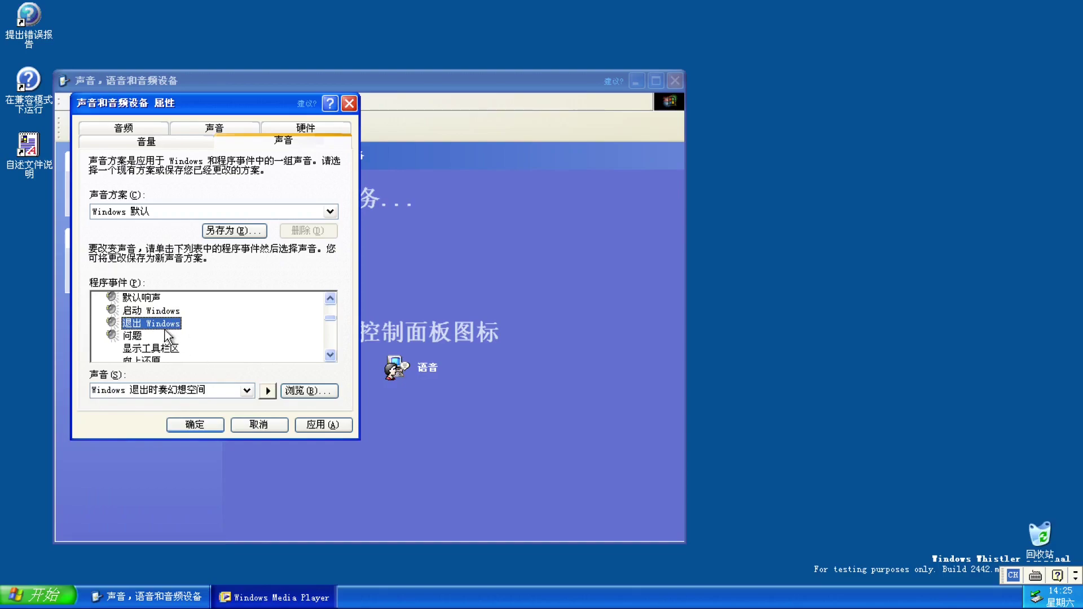
left_click(268, 390)
Set Windows 注销音 as the exit sound and replay the Windows 登录音 startup sound
left_click(247, 391)
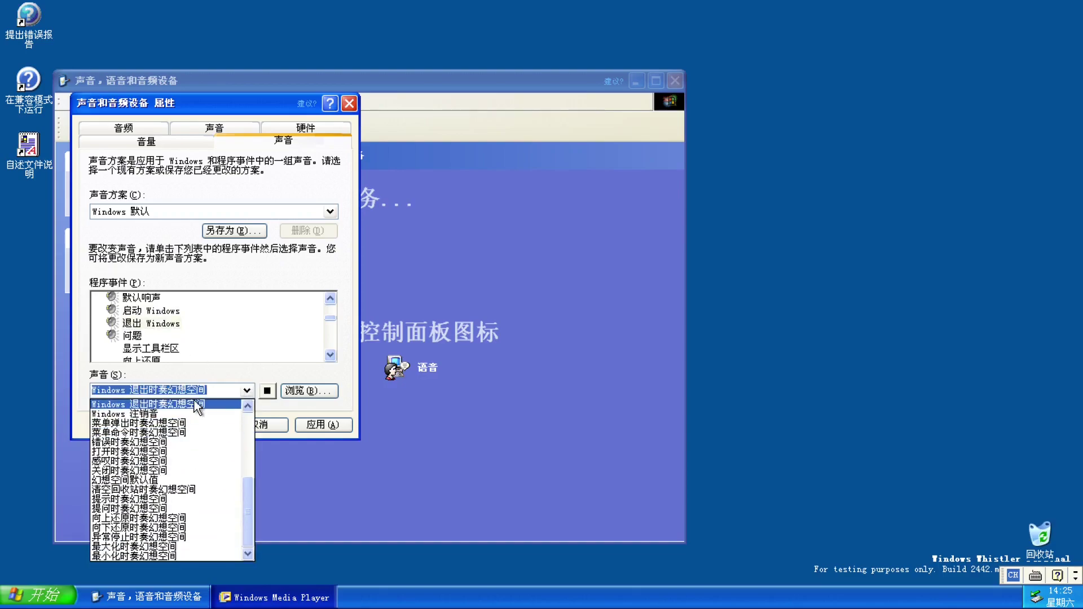
scroll(193, 403, "up", 1)
left_click(175, 443)
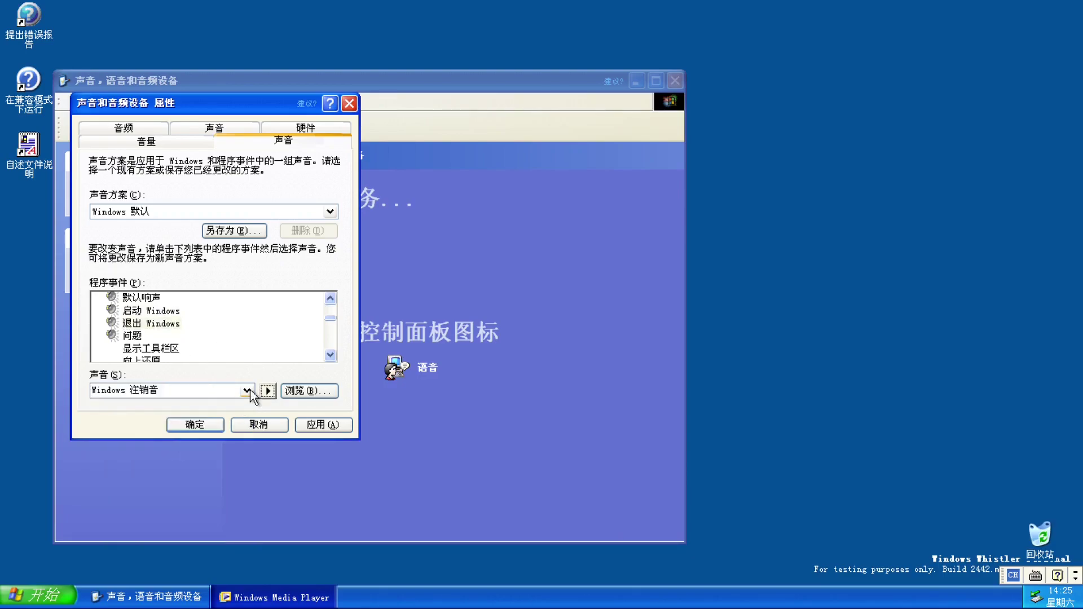
left_click(268, 391)
left_click(152, 311)
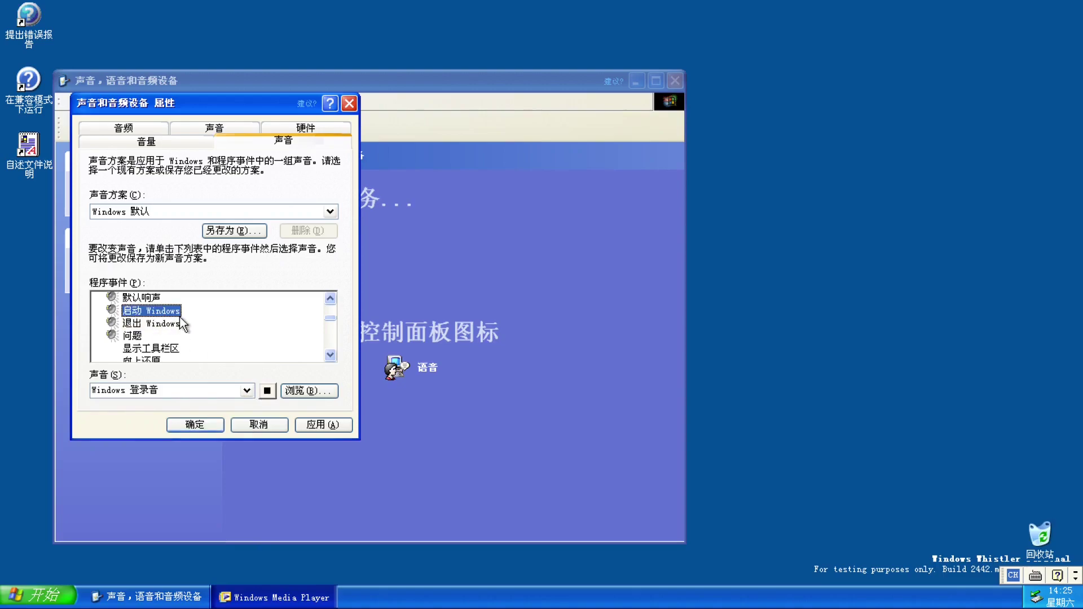
left_click(264, 394)
Select the 问题, 新邮件通知 and 星号 events and preview the chord sound
left_click(132, 336)
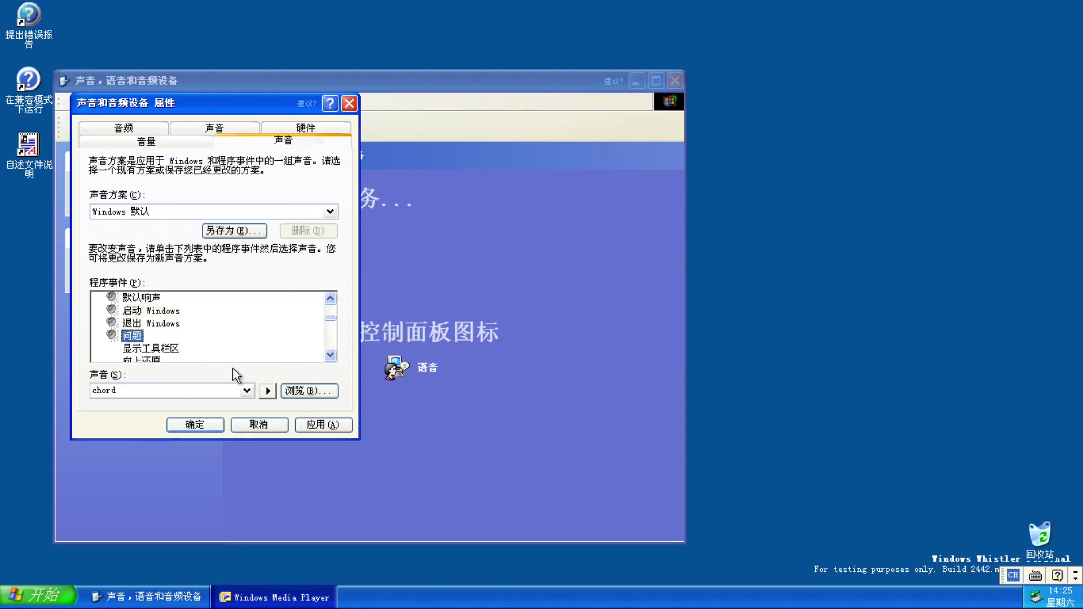
scroll(254, 327, "down", 1)
left_click(146, 349)
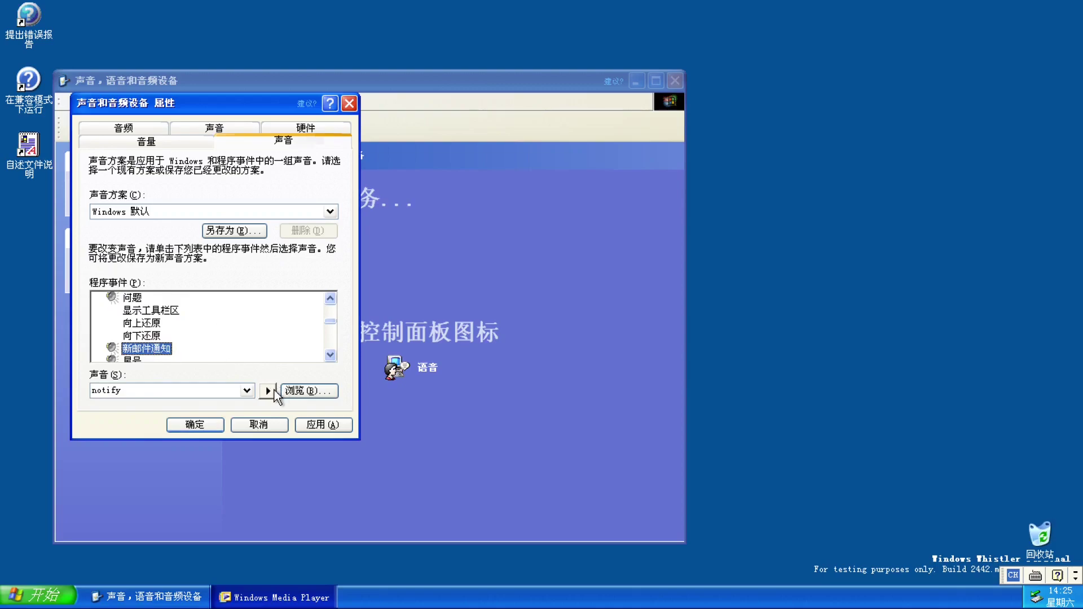
left_click(135, 358)
left_click(267, 391)
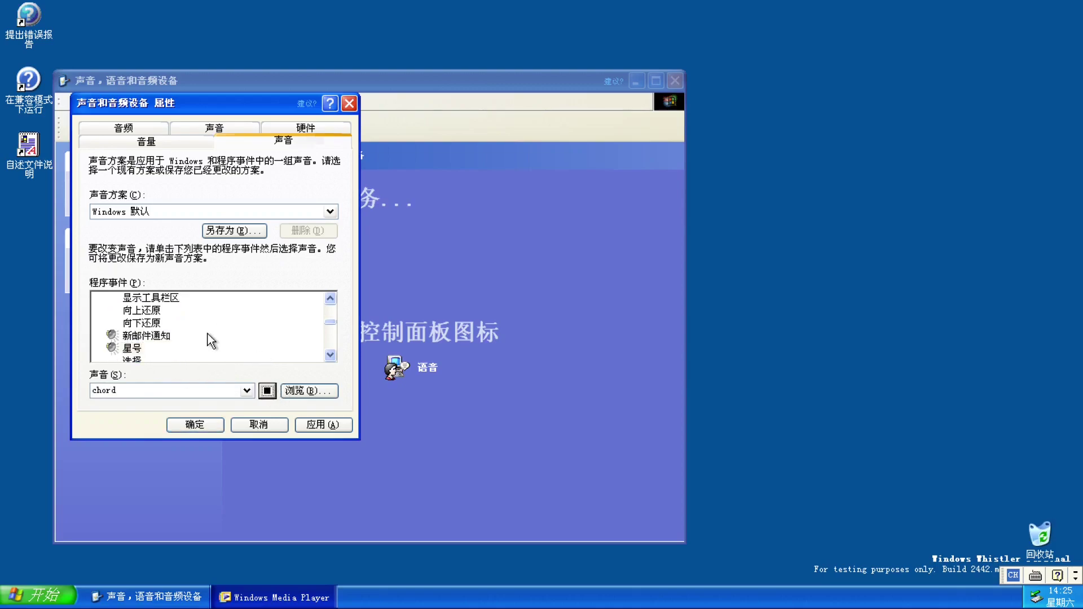
Preview NetMeeting sounds for 接收呼叫, 接收加入的请求 and 有人加入, then select 有人退出
scroll(212, 339, "down", 3)
left_click(160, 337)
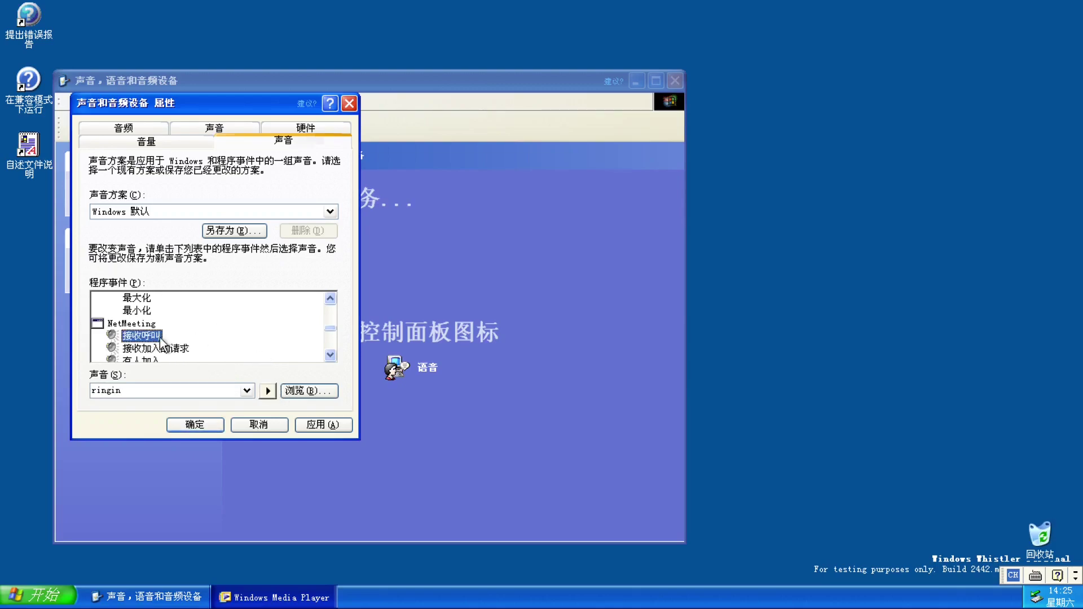
left_click(268, 393)
left_click(157, 349)
left_click(266, 391)
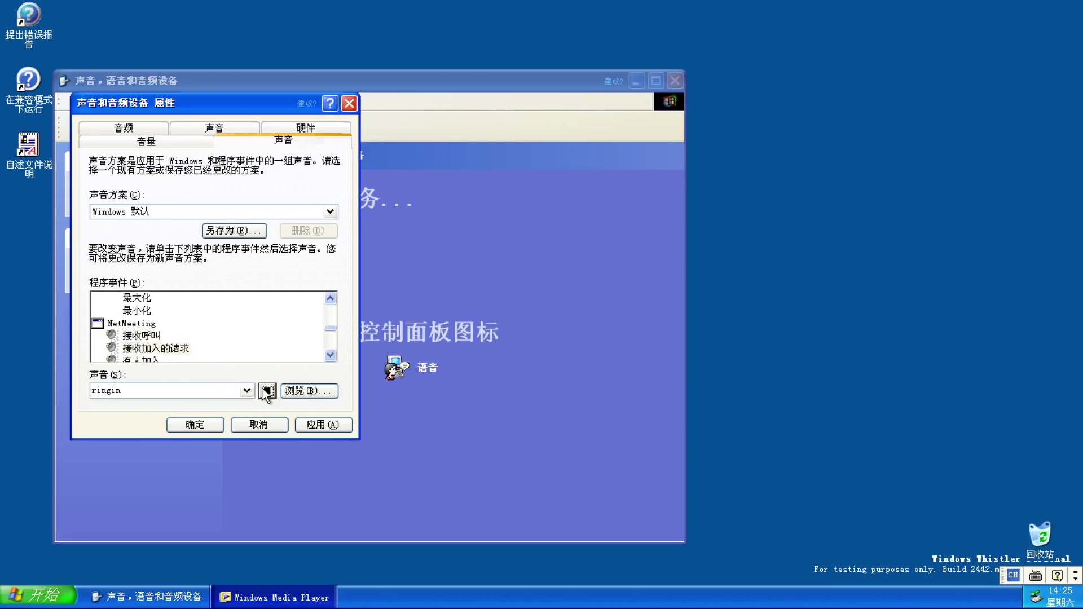
left_click(248, 354)
scroll(248, 354, "down", 1)
left_click(146, 323)
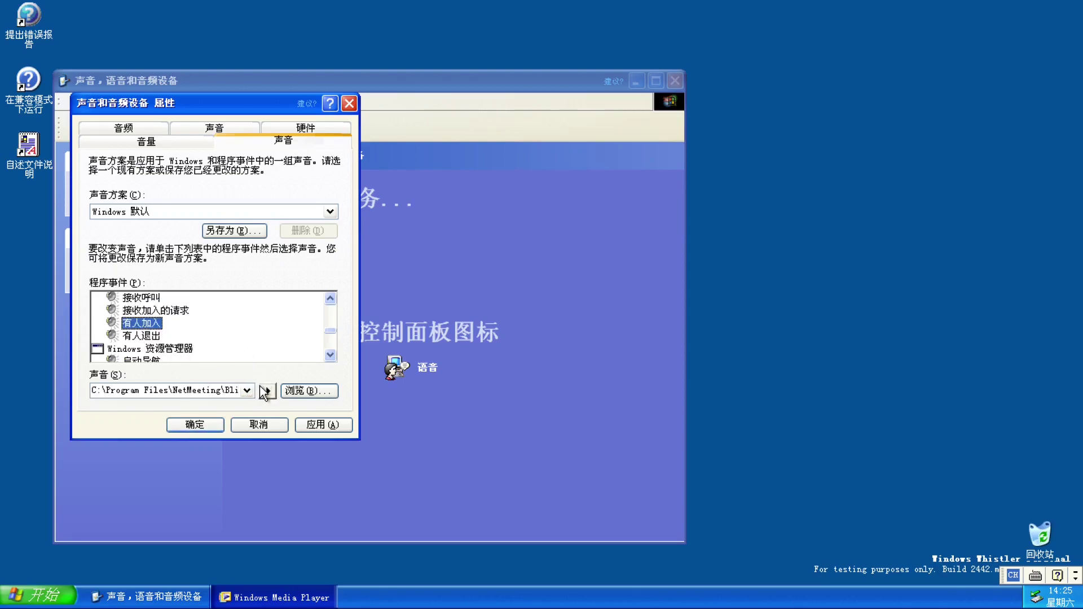
left_click(264, 392)
left_click(156, 337)
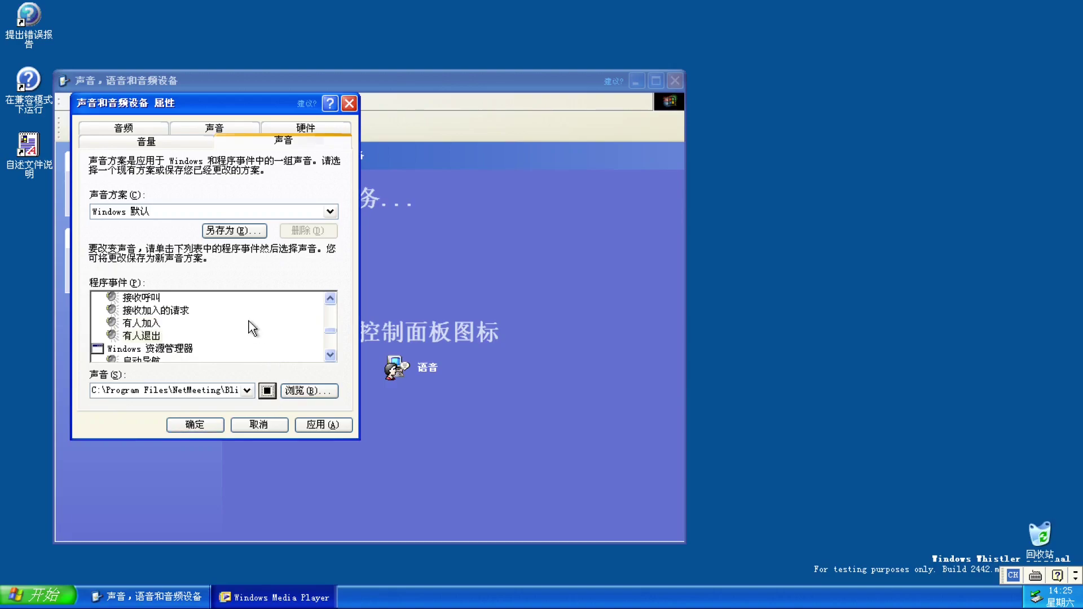
scroll(249, 327, "down", 1)
Preview the 启动导航 sound, then select 清空回收站 and the 联系人联机 event
left_click(145, 324)
left_click(269, 391)
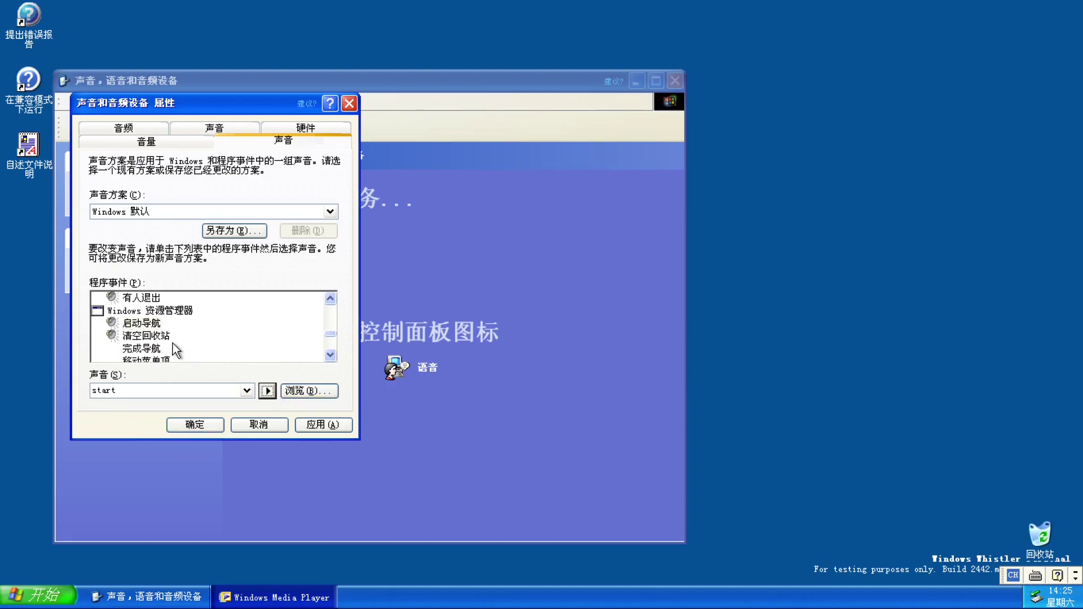
left_click(148, 336)
scroll(241, 333, "down", 1)
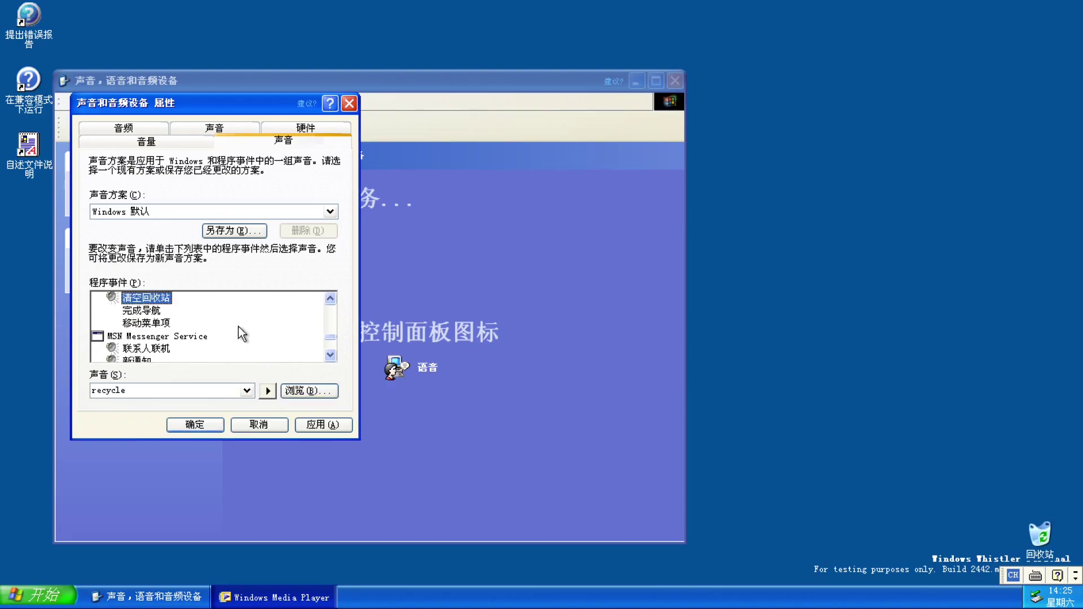
left_click(165, 346)
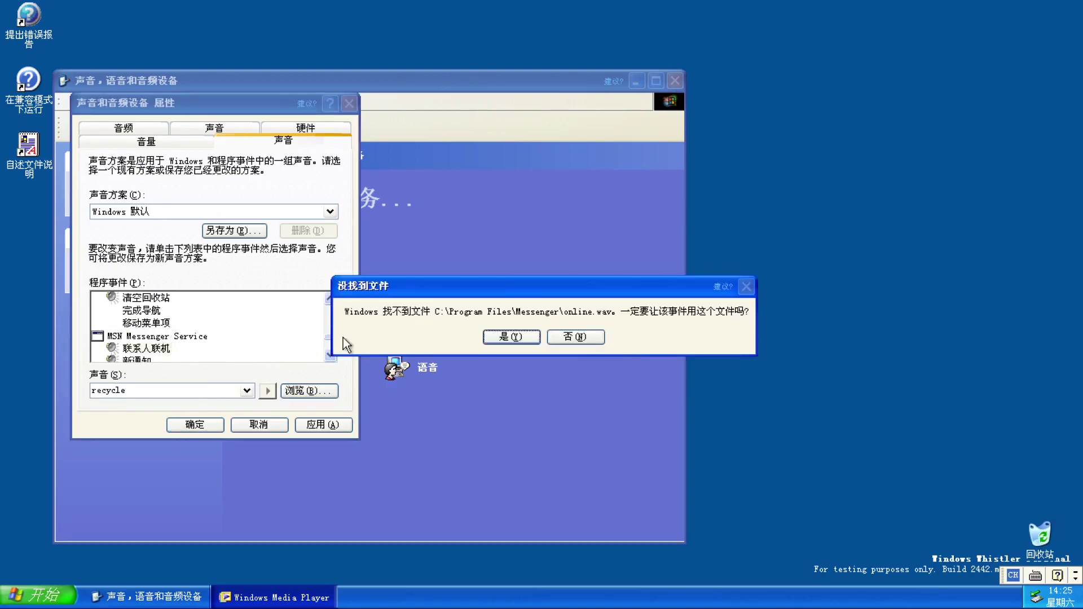
Decline the missing online.wav sound and launch MSN Messenger Service
left_click(563, 340)
left_click(36, 595)
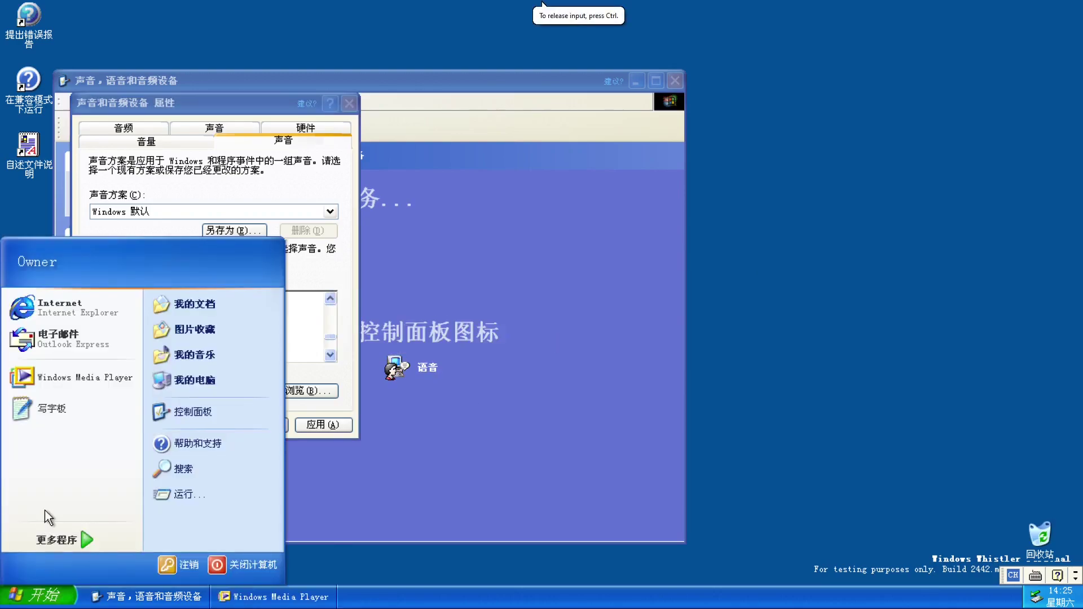
mouse_move(50, 528)
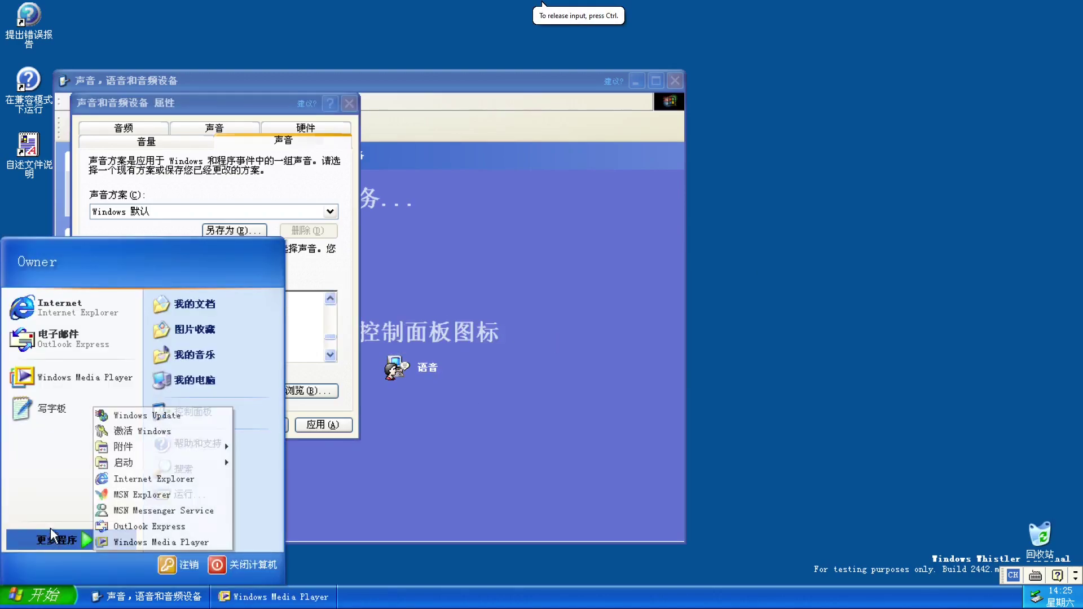
left_click(155, 511)
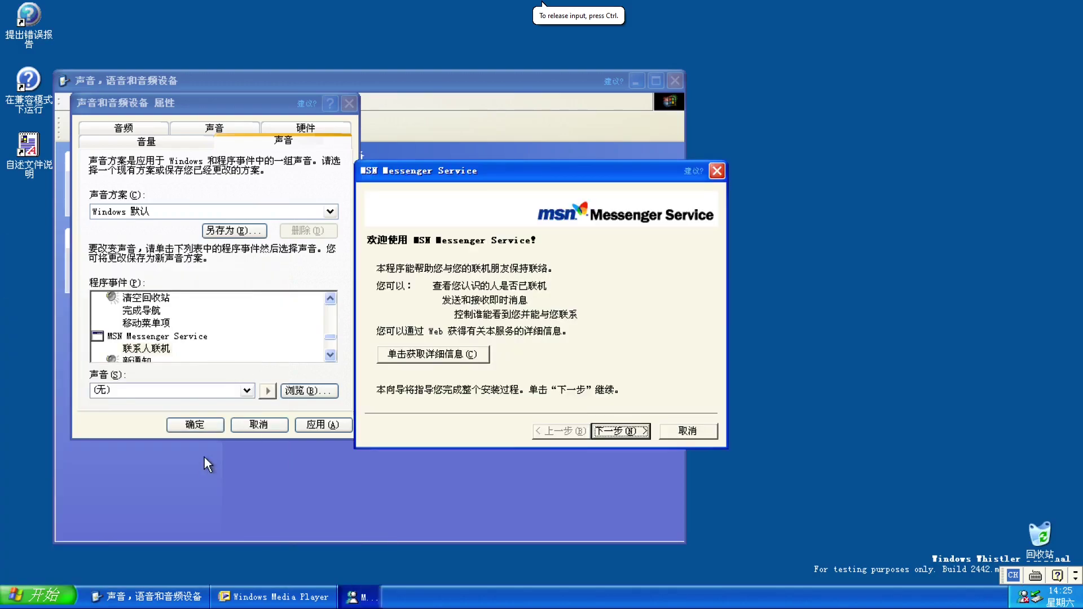
Advance the Messenger setup wizard to the Passport sign-in page, then close it
left_click(609, 430)
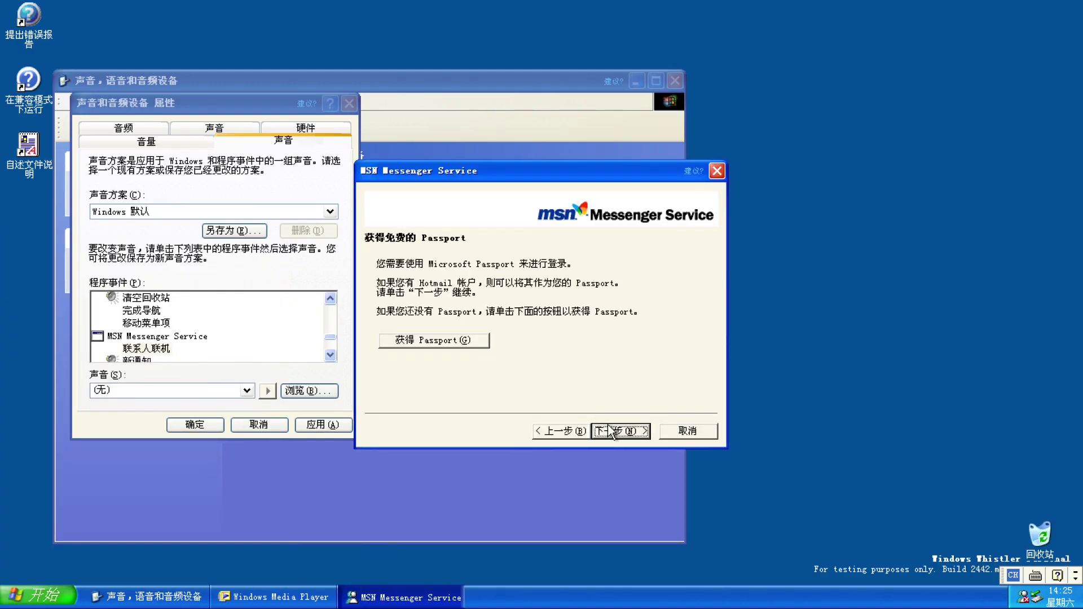
left_click(610, 431)
left_click(685, 431)
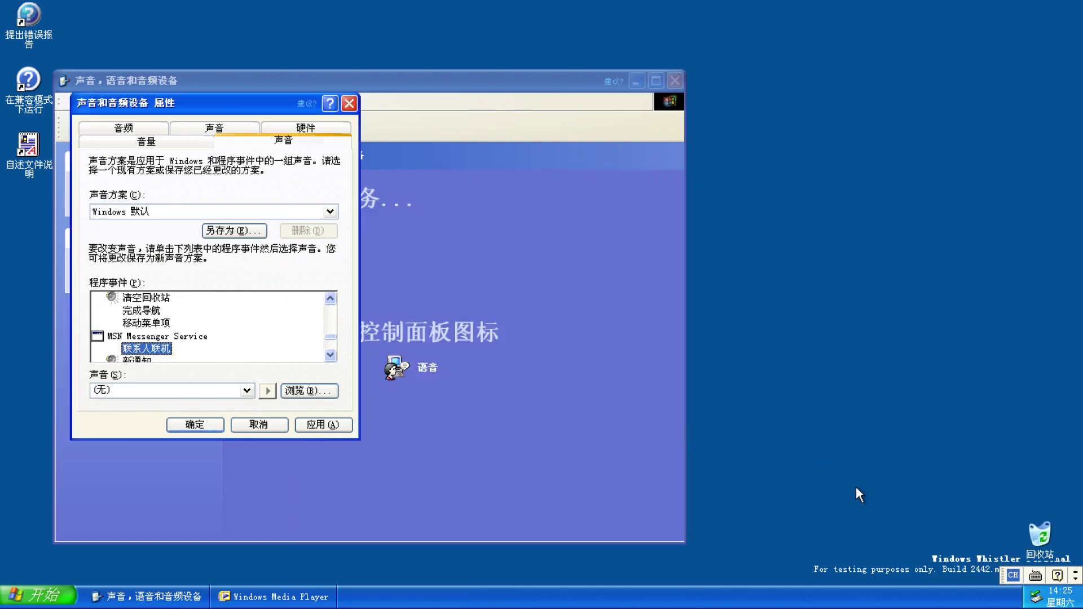
Preview the 新通知, 新邮件 and 电池电力不足告警 event sounds
left_click(136, 360)
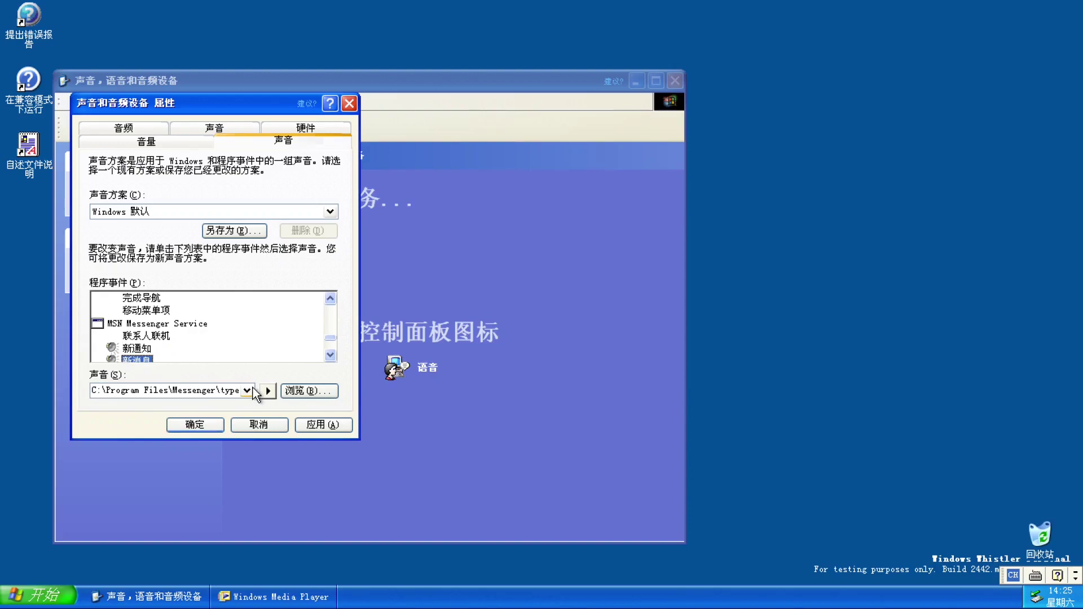
left_click(136, 360)
left_click(135, 360)
left_click(268, 391)
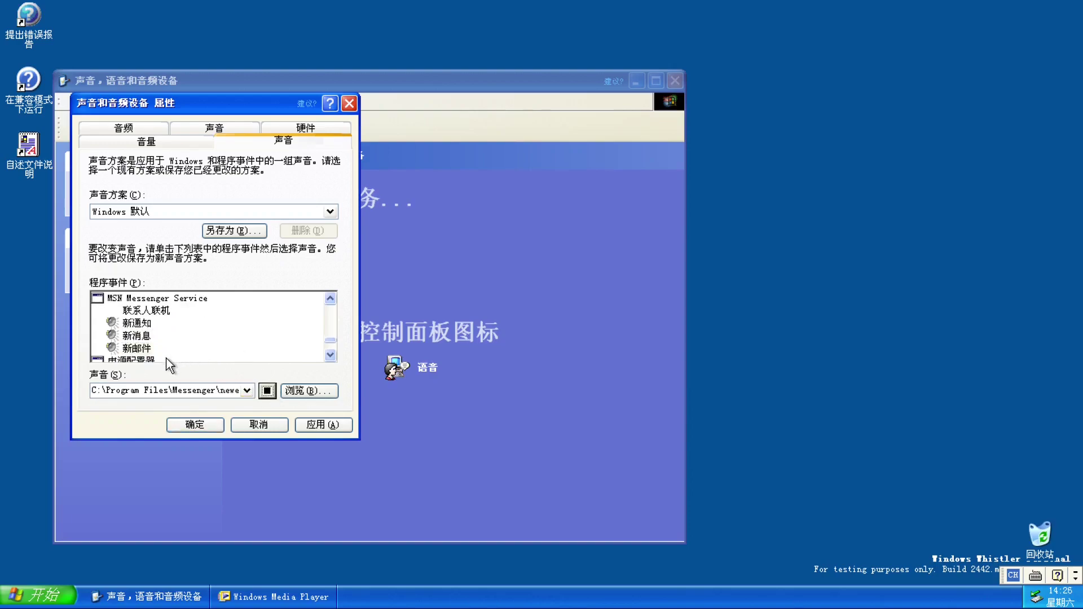
scroll(292, 356, "down", 1)
left_click(154, 339)
left_click(266, 391)
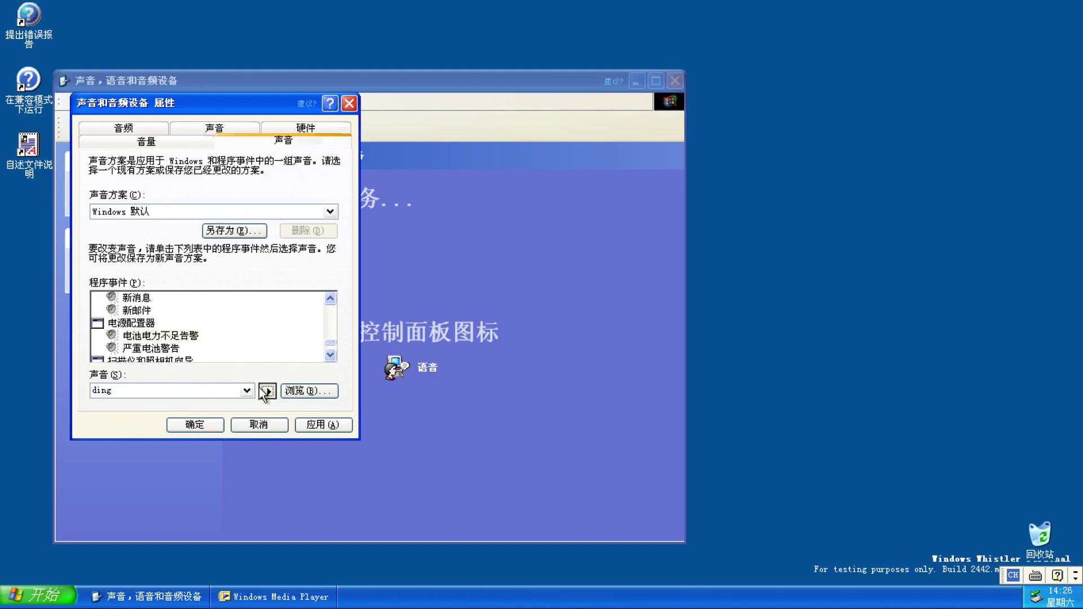
Preview the 设备连接 and 设备中断连接 sounds, then cancel the sound properties
left_click(162, 349)
scroll(249, 345, "down", 1)
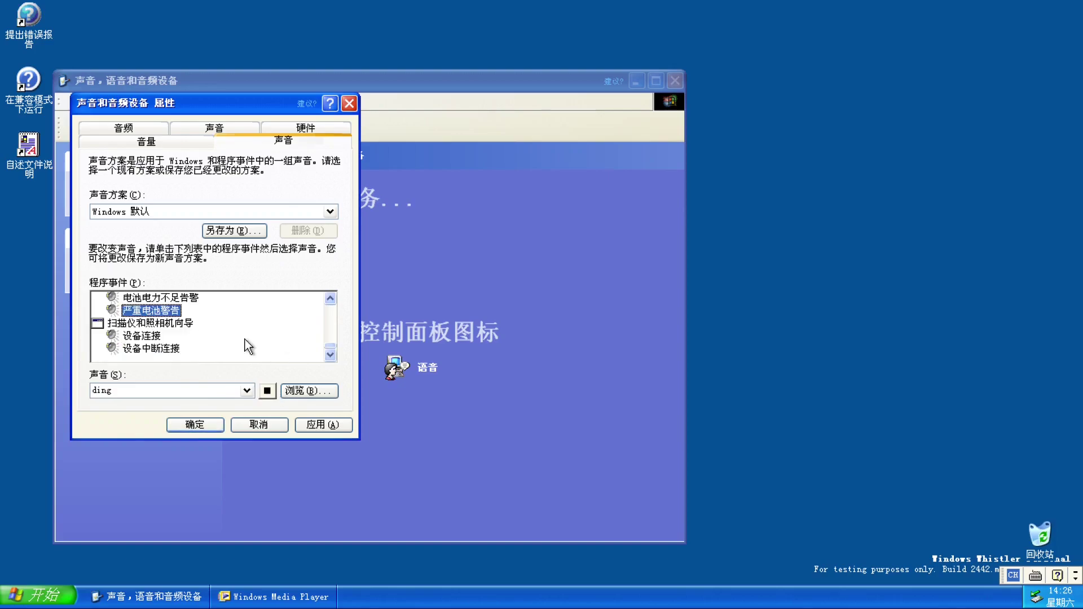
left_click(152, 337)
left_click(268, 391)
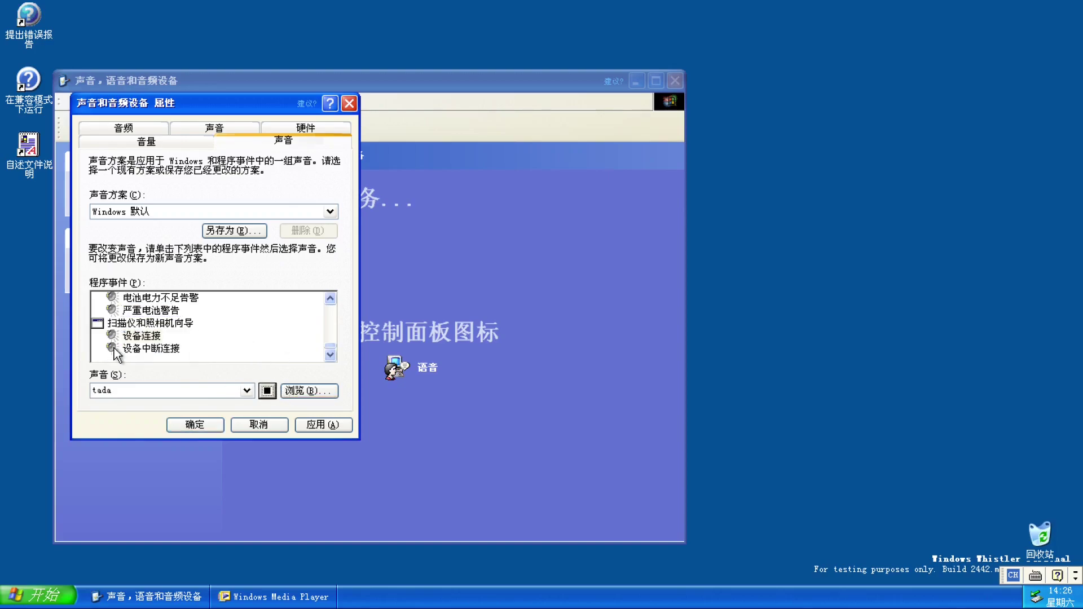
left_click(151, 349)
left_click(266, 391)
left_click(259, 425)
Play the Microsoft Sam preview in 语音属性, close it and the Control Panel, then open Start
double_click(395, 370)
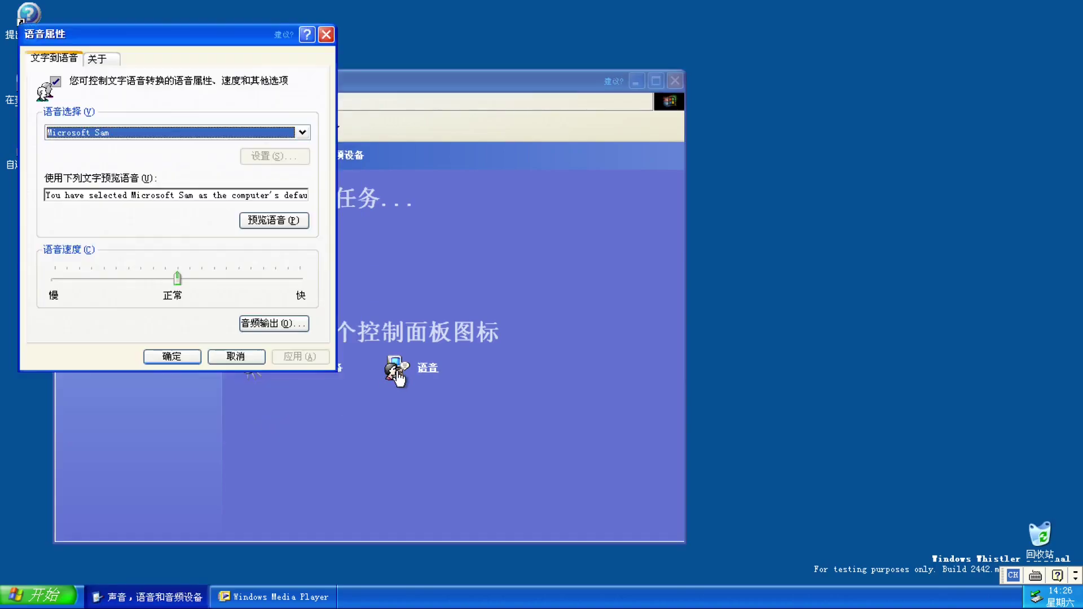
left_click(274, 219)
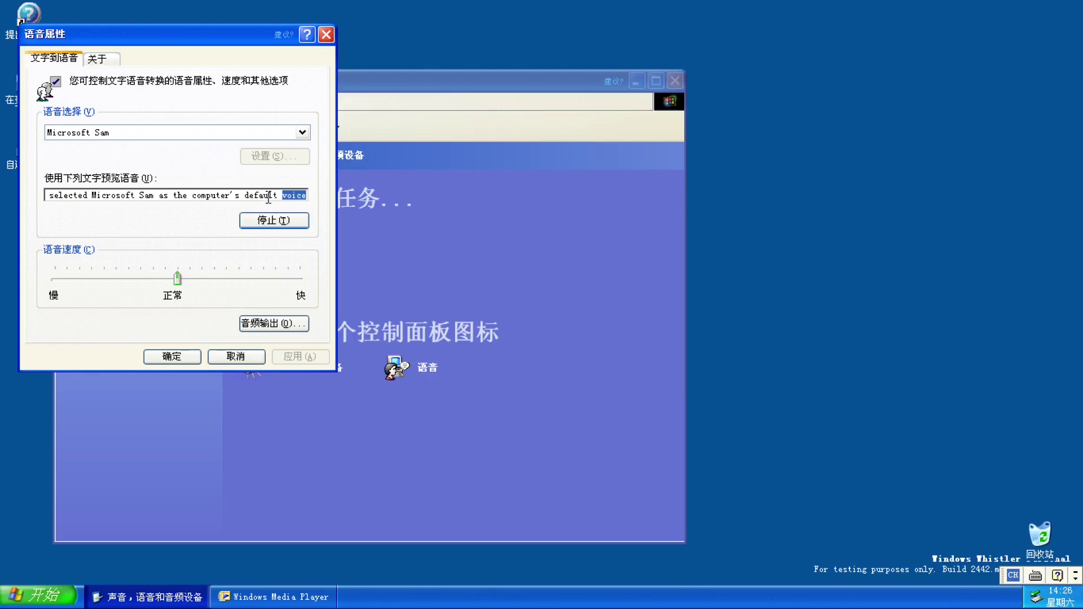
left_click(254, 356)
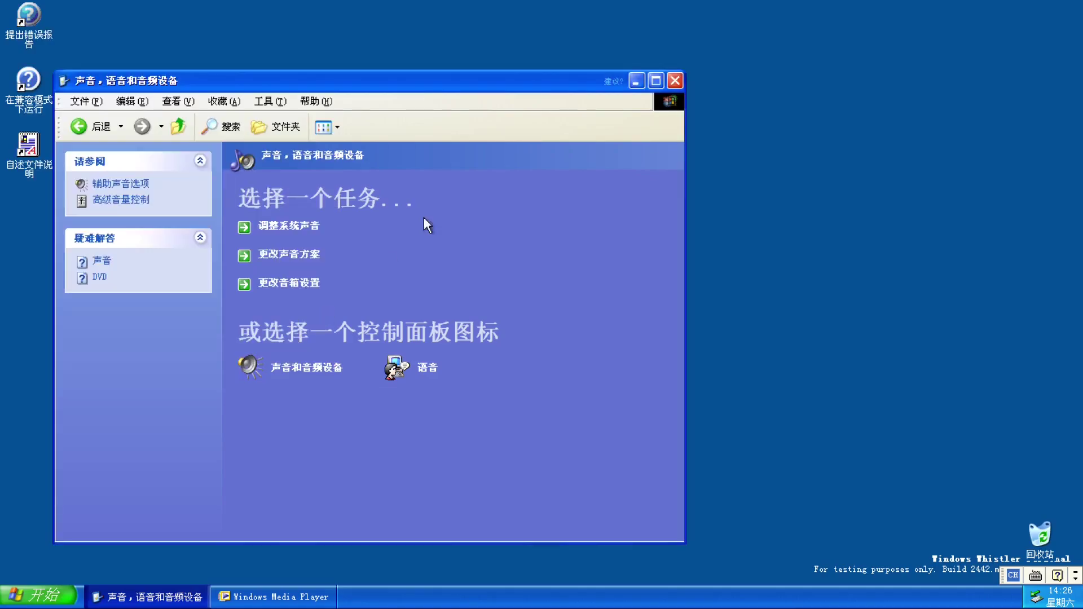
left_click(677, 86)
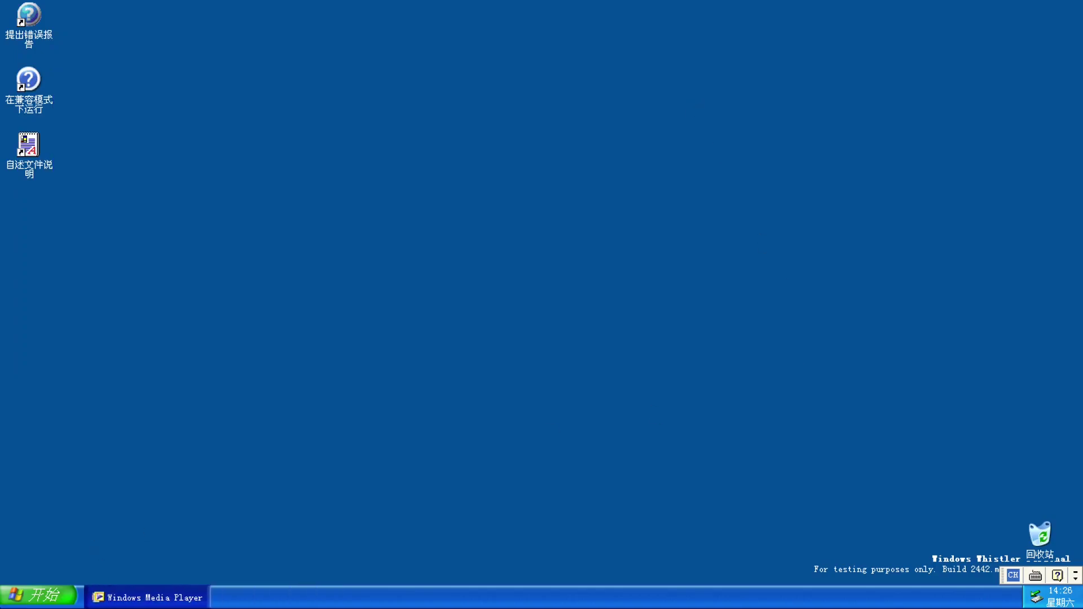
left_click(15, 603)
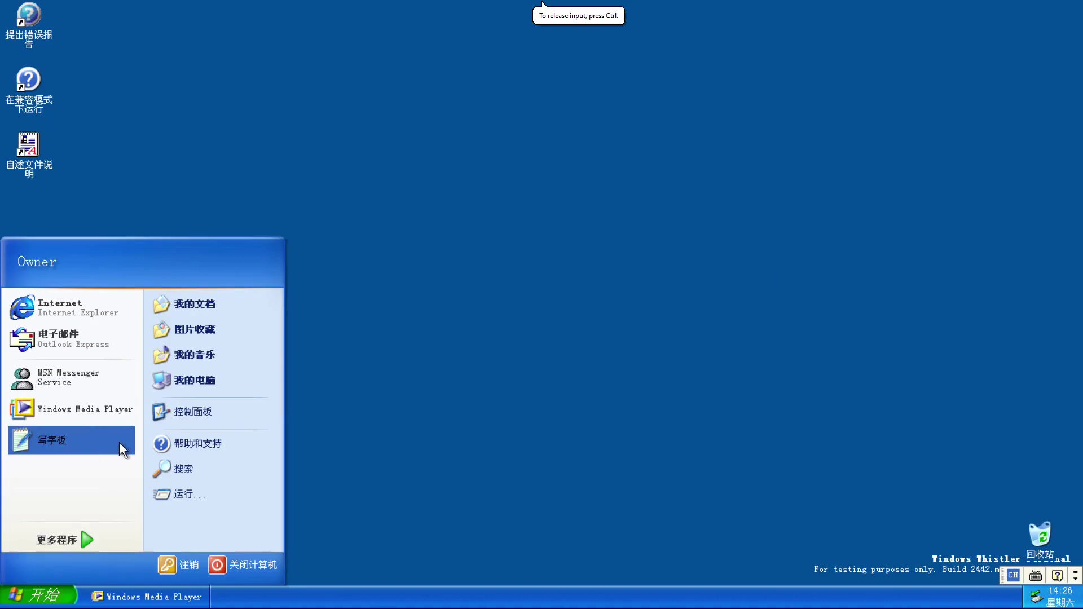
Check Internet Explorer's About box showing version 6.0.2442, then close the browser
left_click(63, 311)
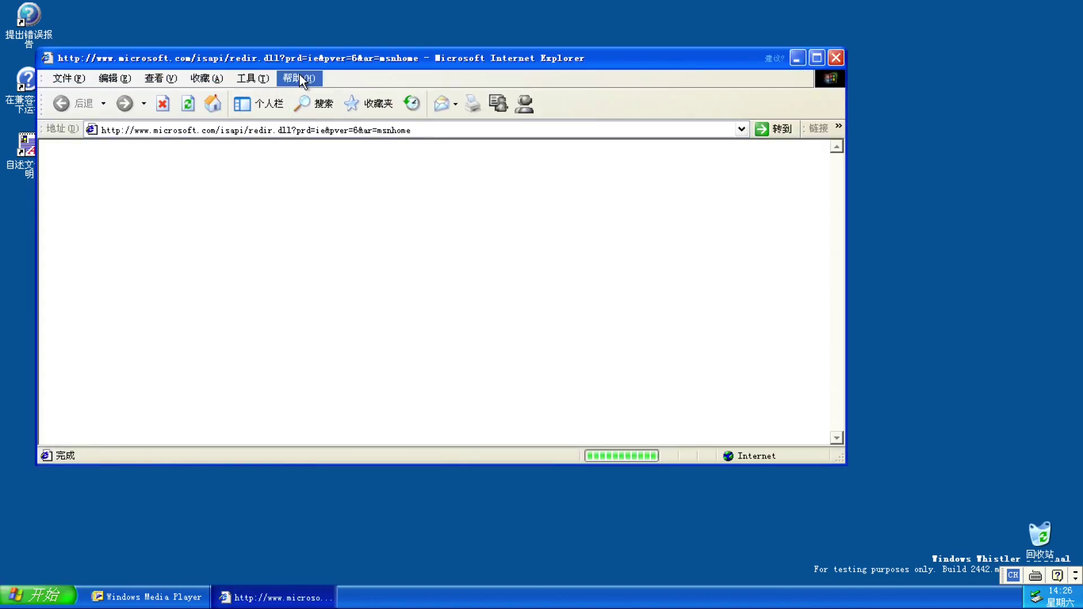
left_click(299, 78)
left_click(399, 188)
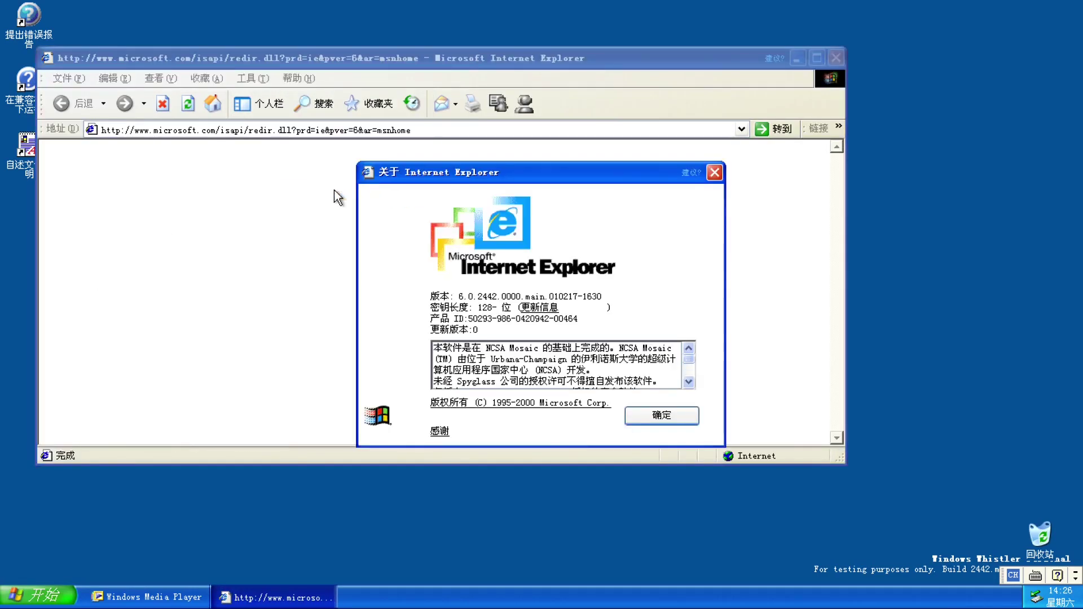
left_click(656, 416)
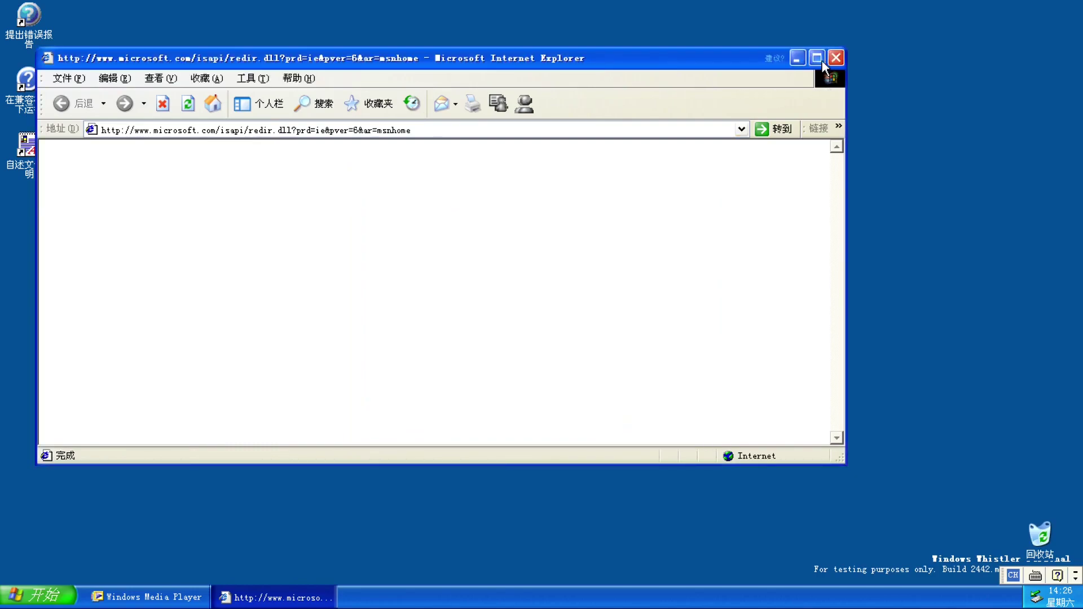
left_click(838, 58)
Run Windows activation through to the Microsoft registration form, then close it and Internet Explorer
left_click(36, 595)
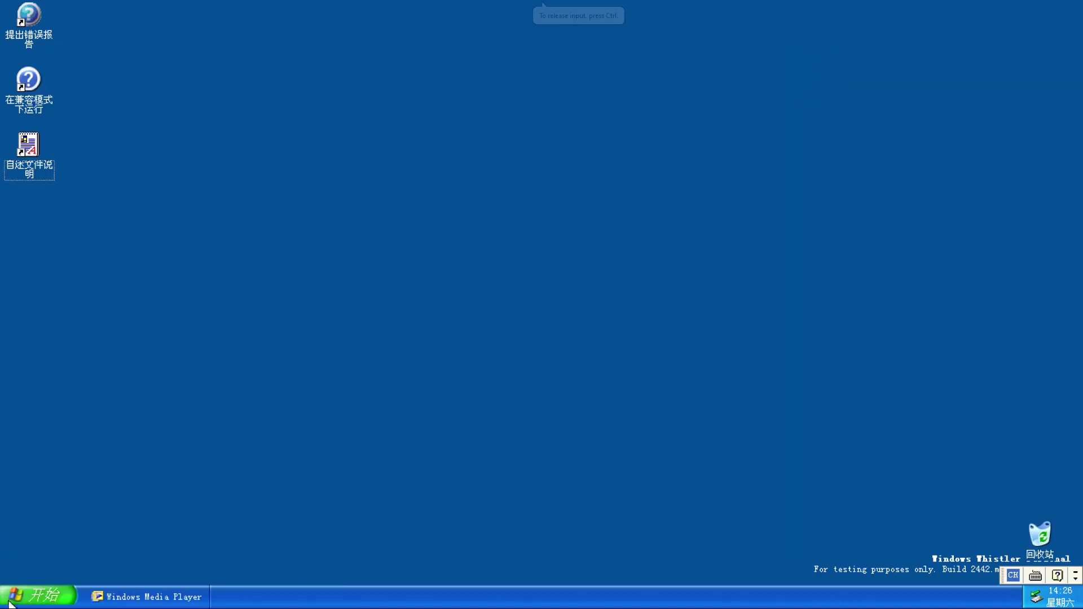
mouse_move(58, 550)
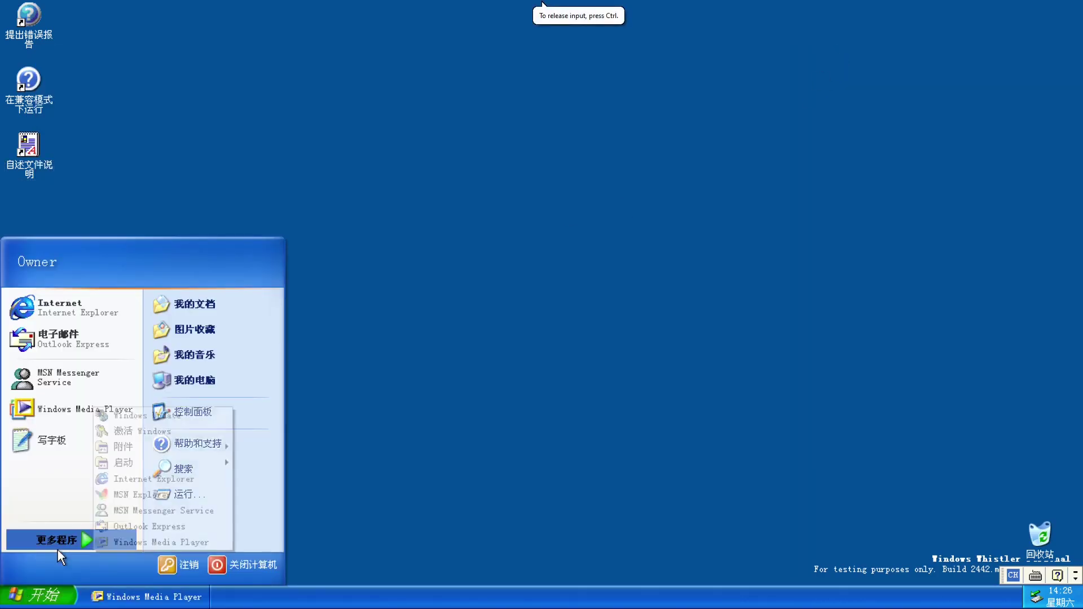
left_click(133, 441)
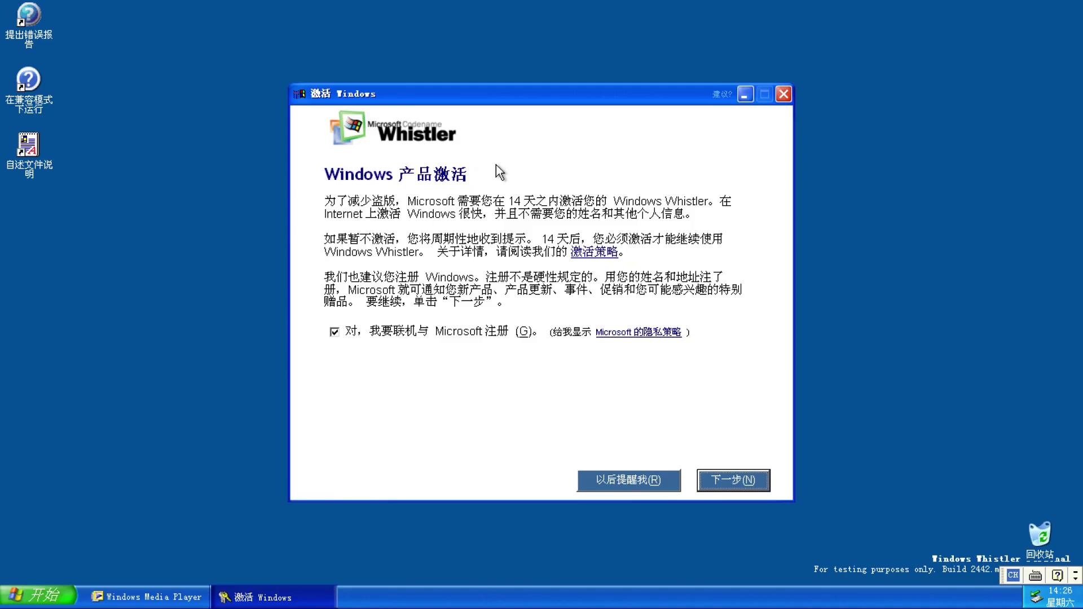
left_click(742, 481)
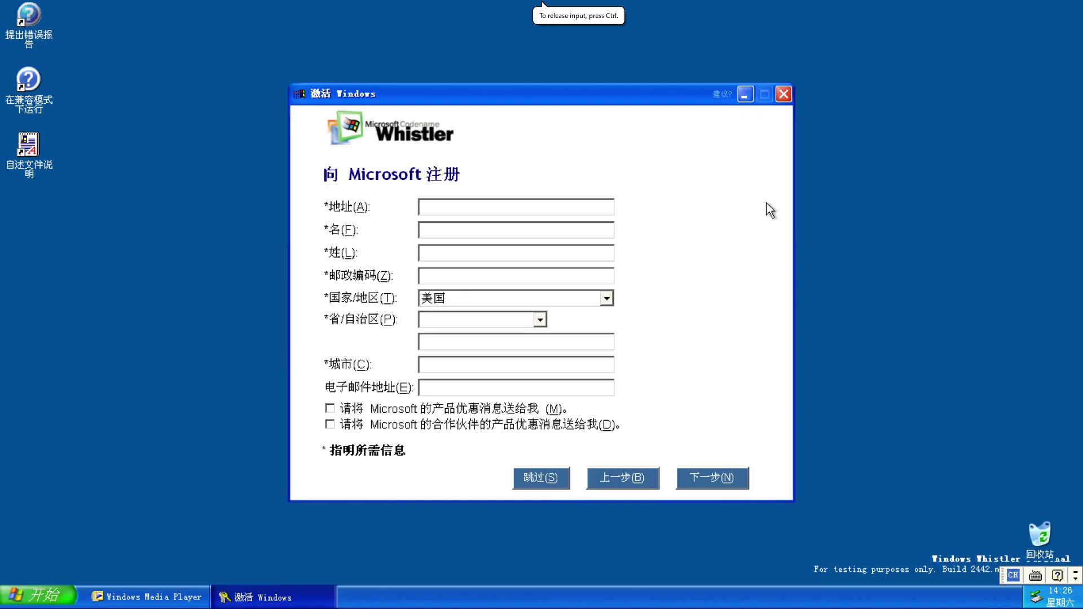
left_click(784, 94)
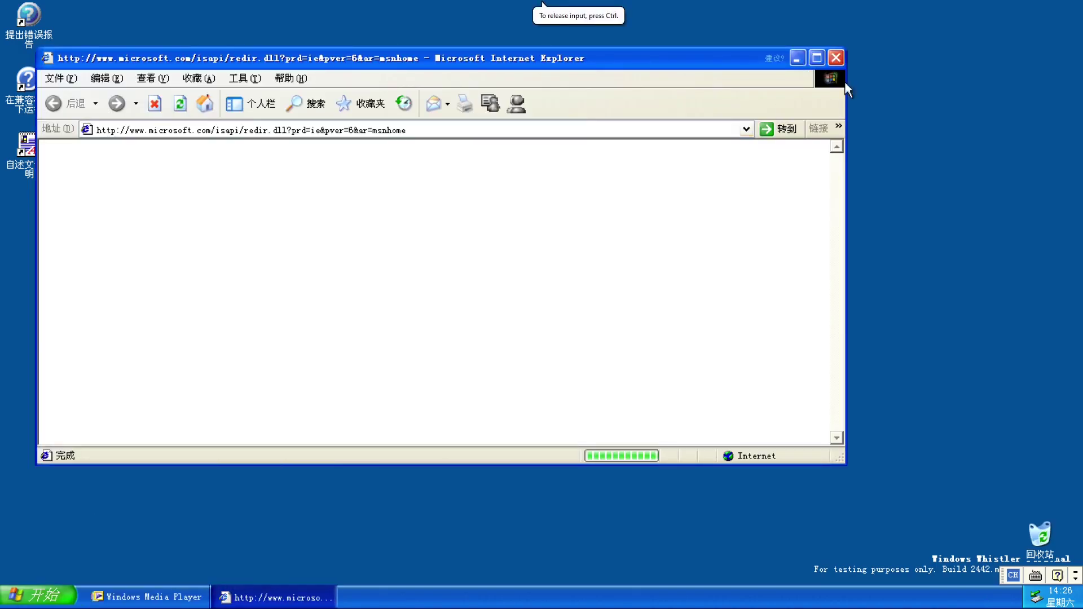
left_click(836, 58)
left_click(34, 590)
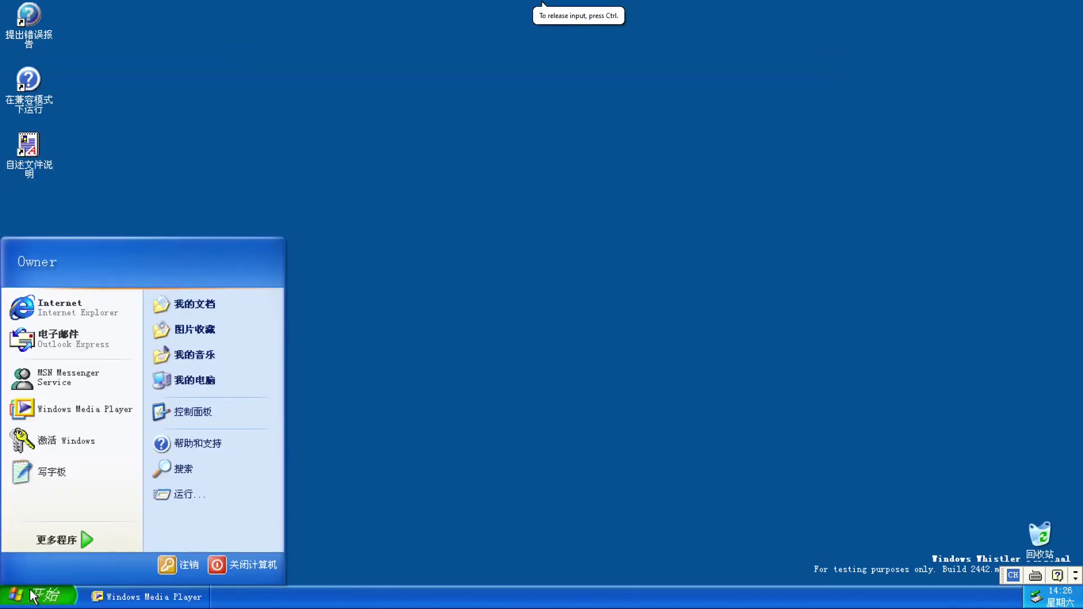
left_click(175, 599)
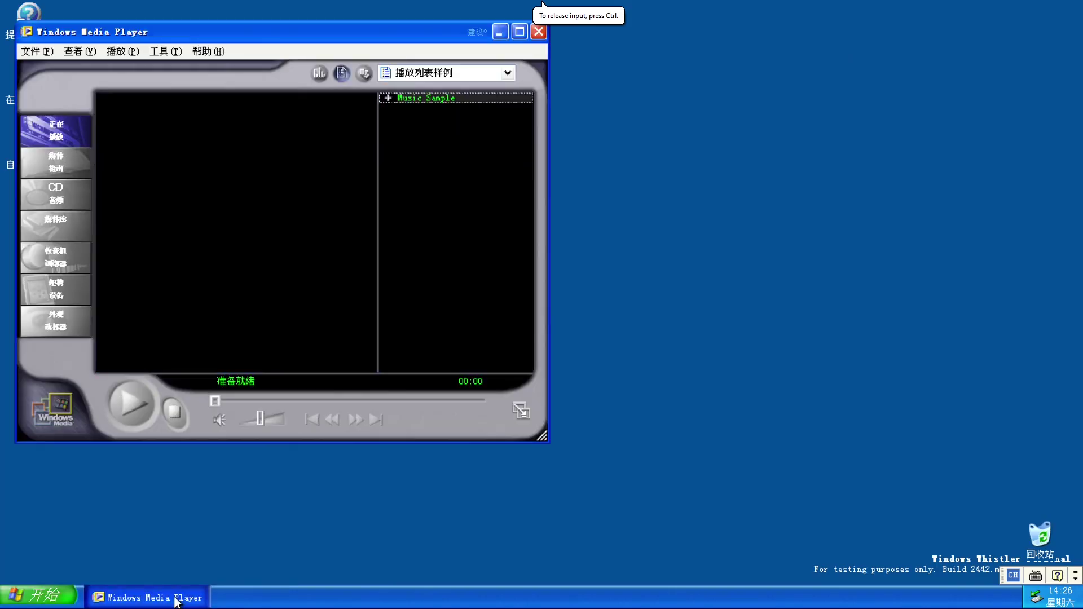
left_click(501, 33)
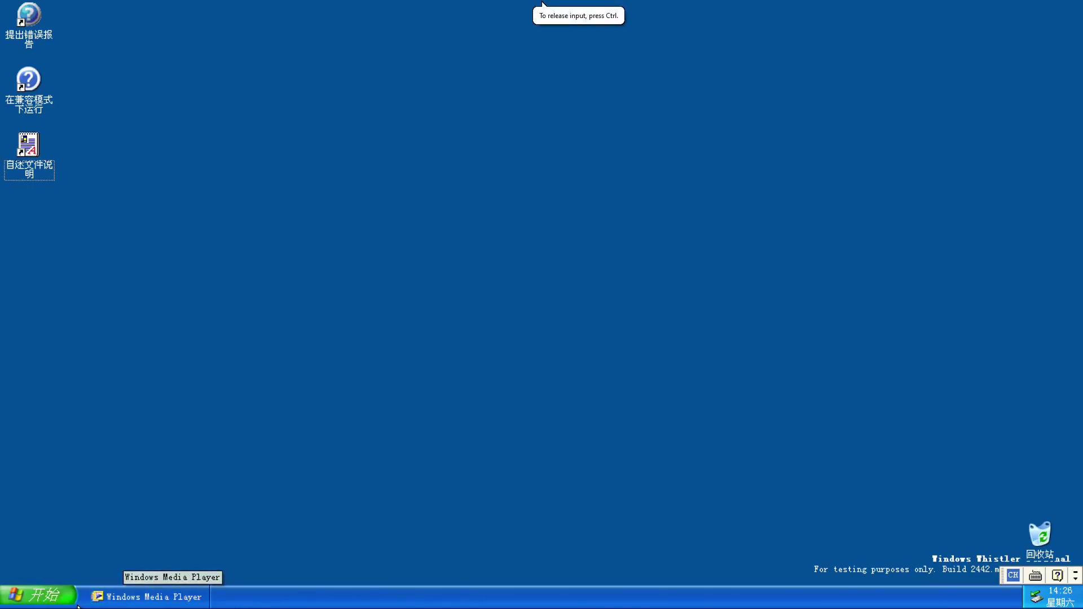
right_click(326, 604)
left_click(355, 574)
right_click(334, 603)
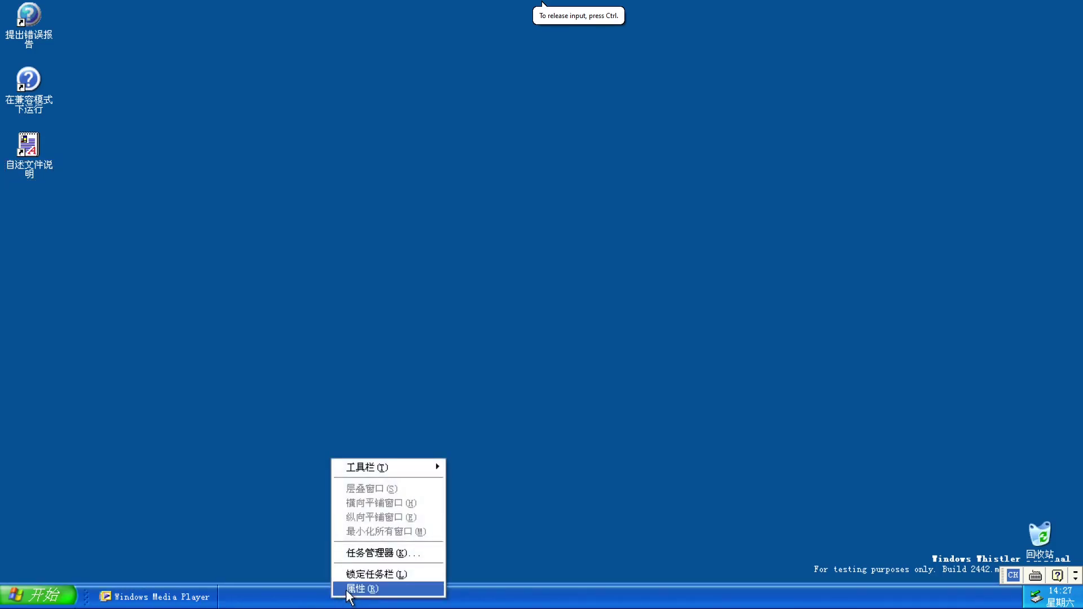
left_click(350, 579)
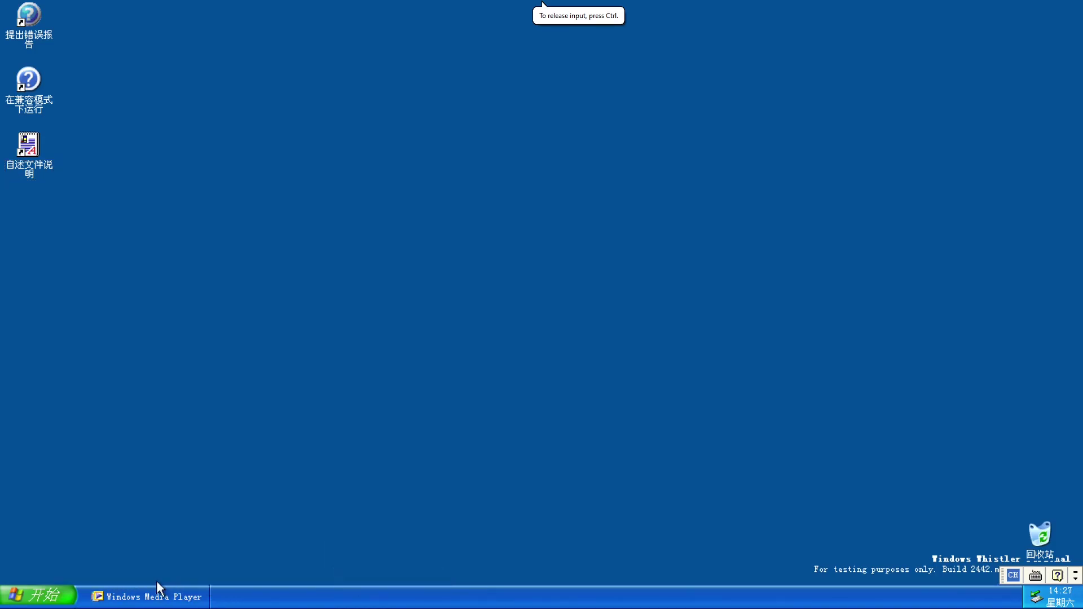
Launch Windows Media Player from All Programs and bring up its visualization choices
left_click(59, 602)
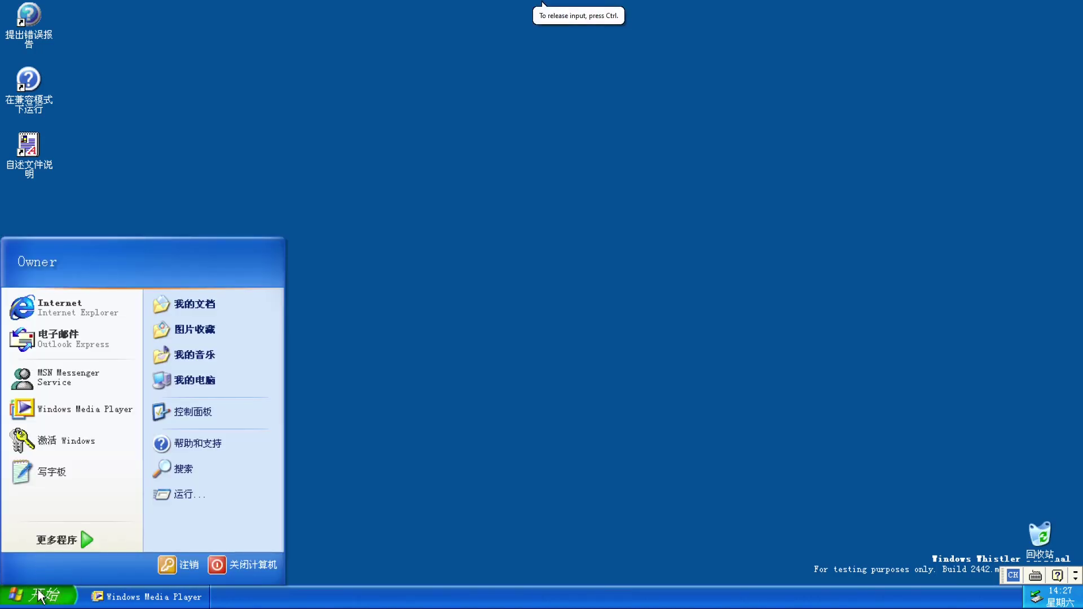
left_click(41, 544)
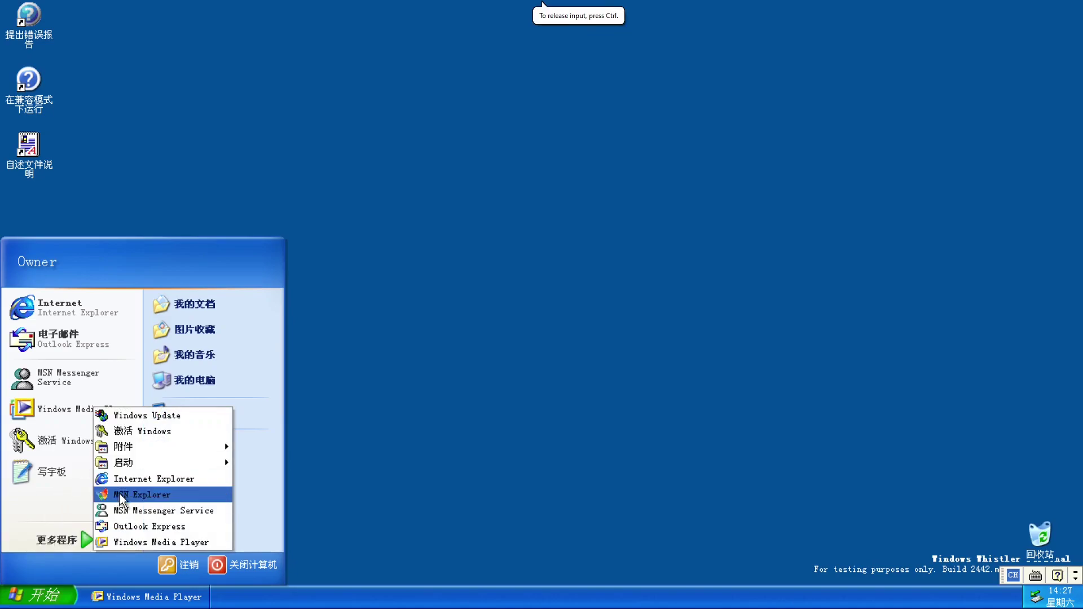
left_click(123, 539)
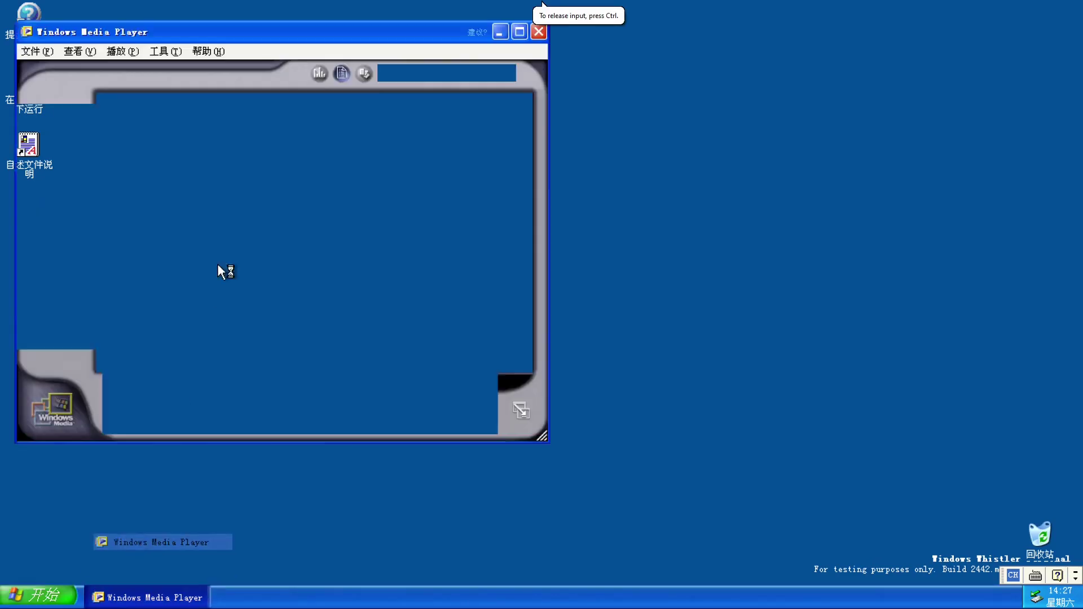
right_click(174, 215)
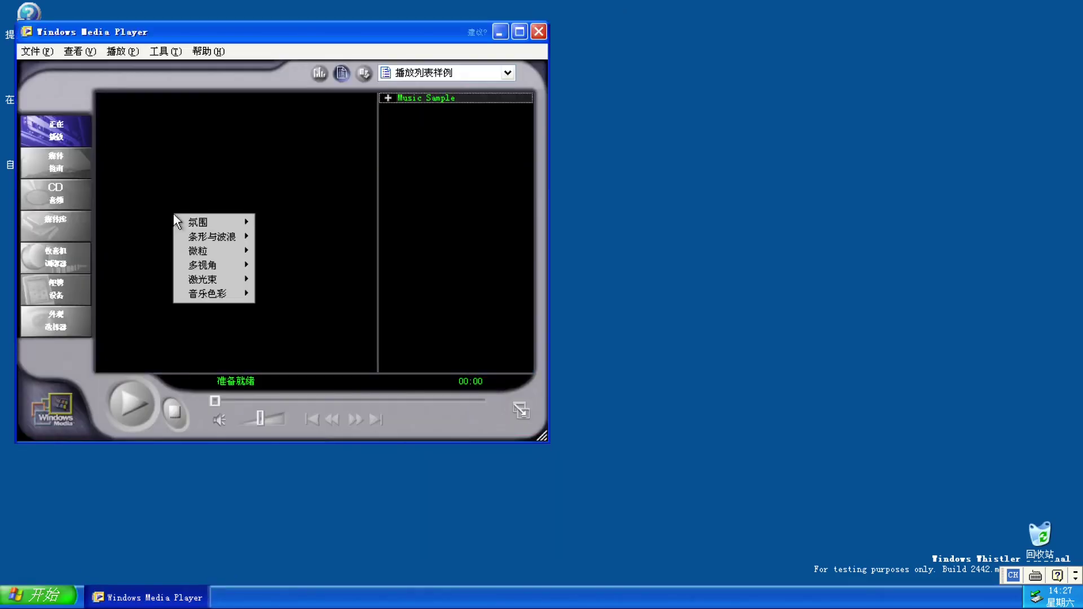
Play the intro clip from C:\WINDOWS\system32\oobe\images, then close the player
left_click(31, 51)
left_click(40, 67)
left_click(120, 101)
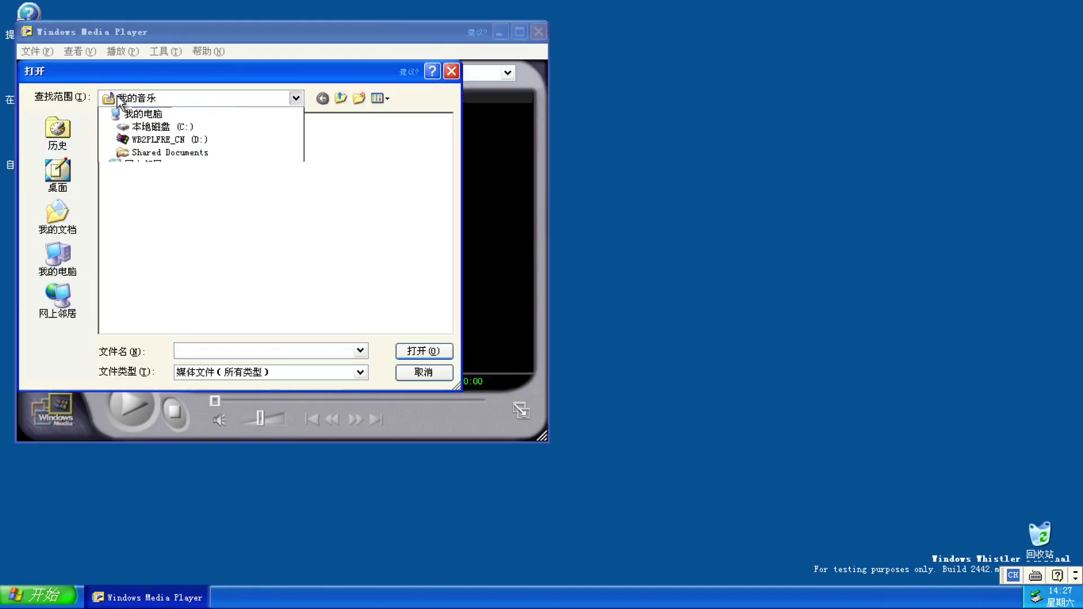
left_click(142, 176)
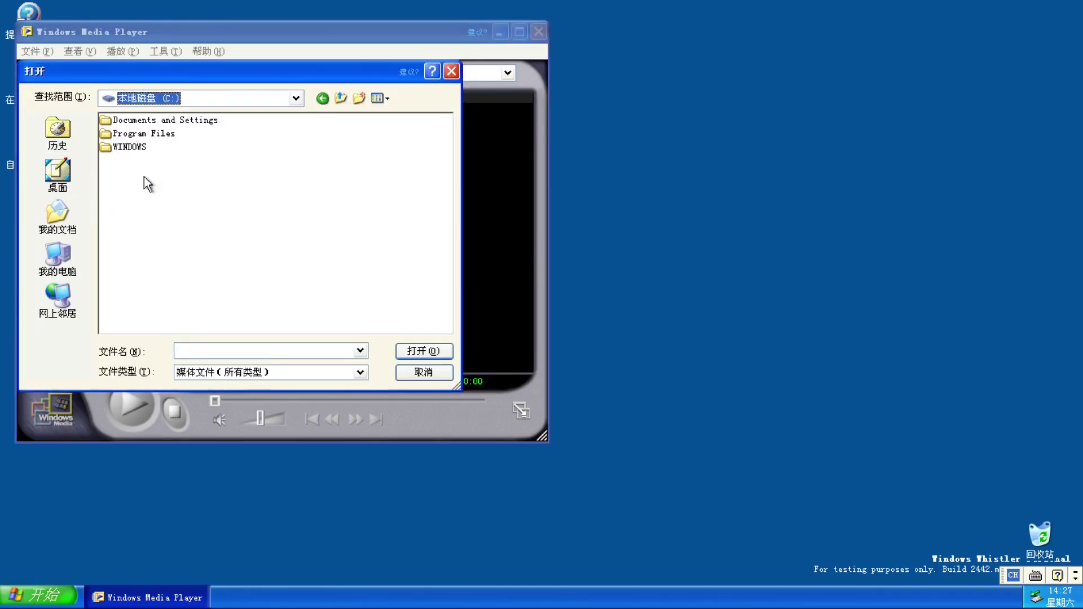
double_click(134, 148)
double_click(238, 247)
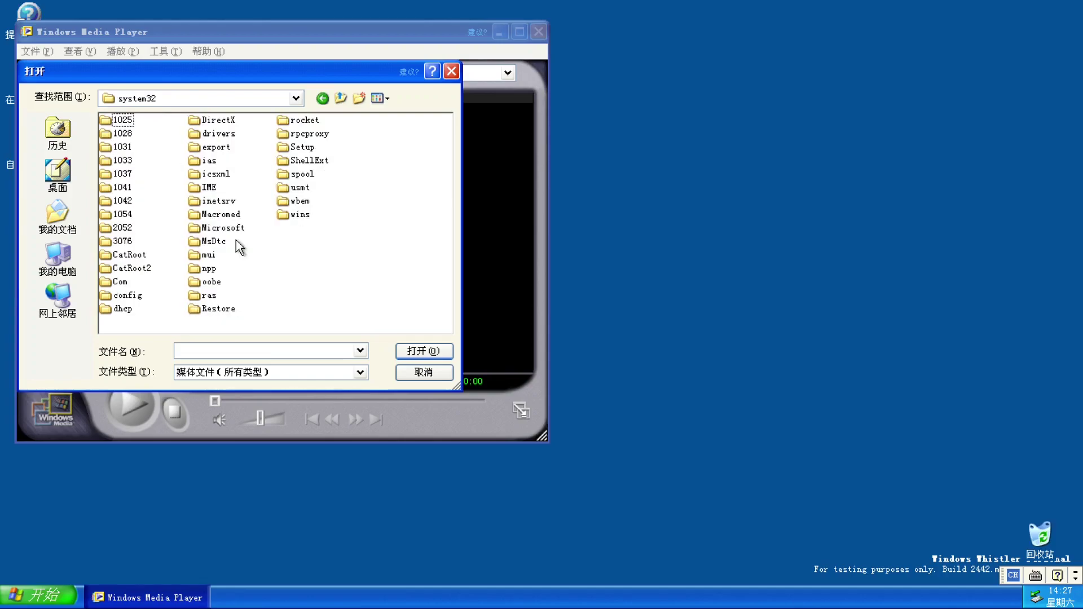
double_click(210, 281)
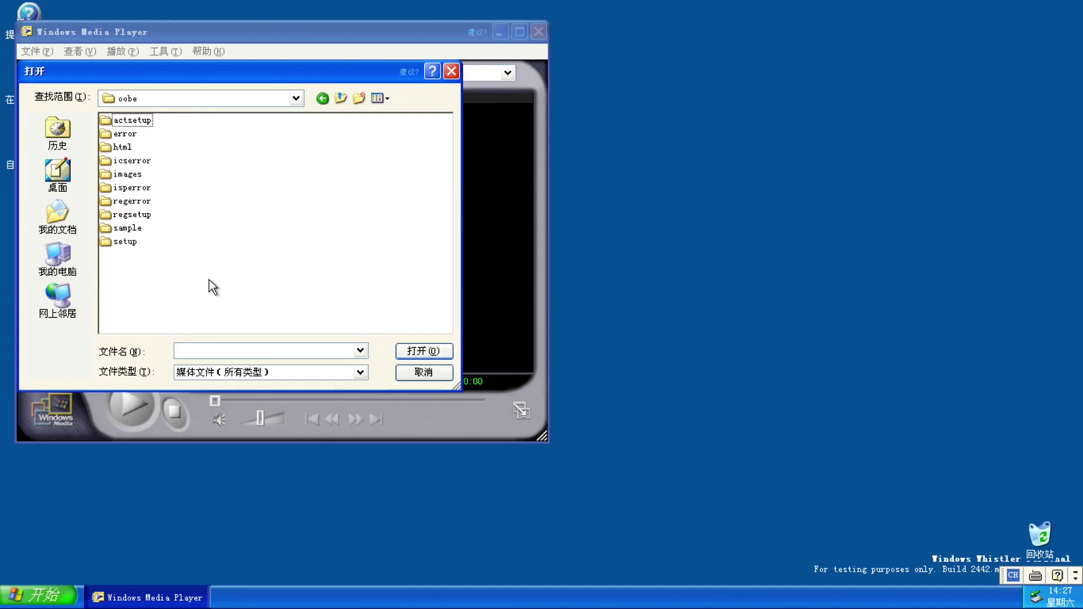
double_click(127, 175)
double_click(134, 135)
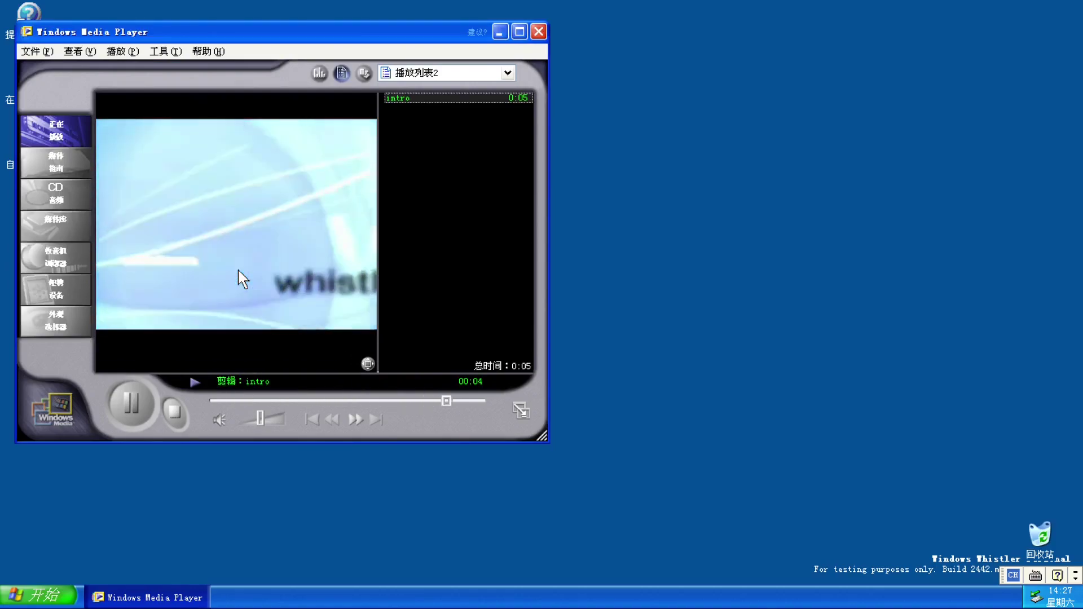
left_click(539, 31)
left_click(36, 592)
Open Paint from Accessories, enlarge the canvas, and brush the number 2442
mouse_move(57, 540)
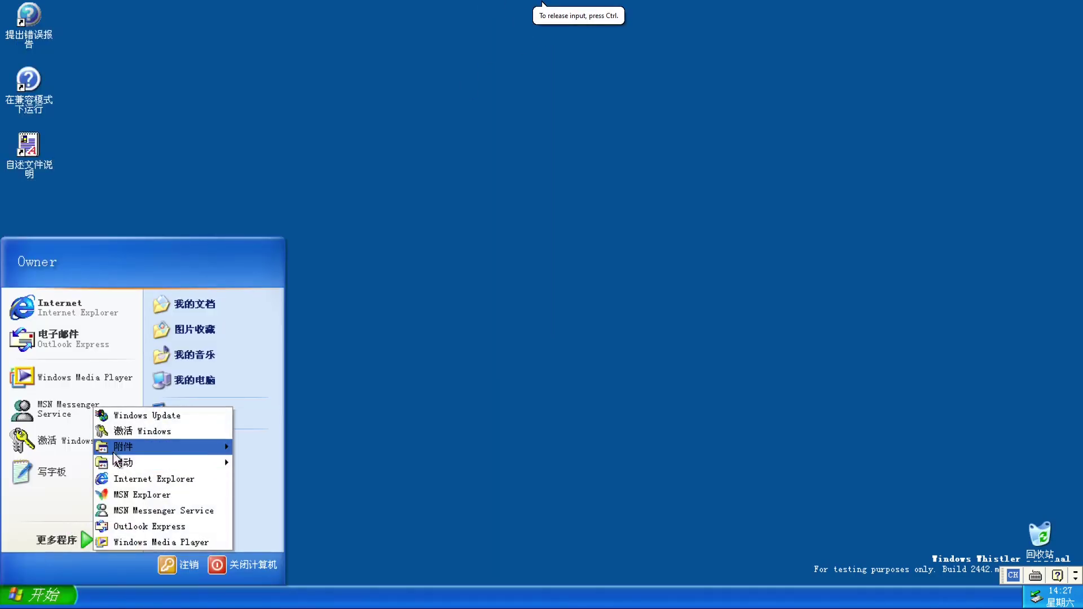
mouse_move(123, 447)
left_click(329, 346)
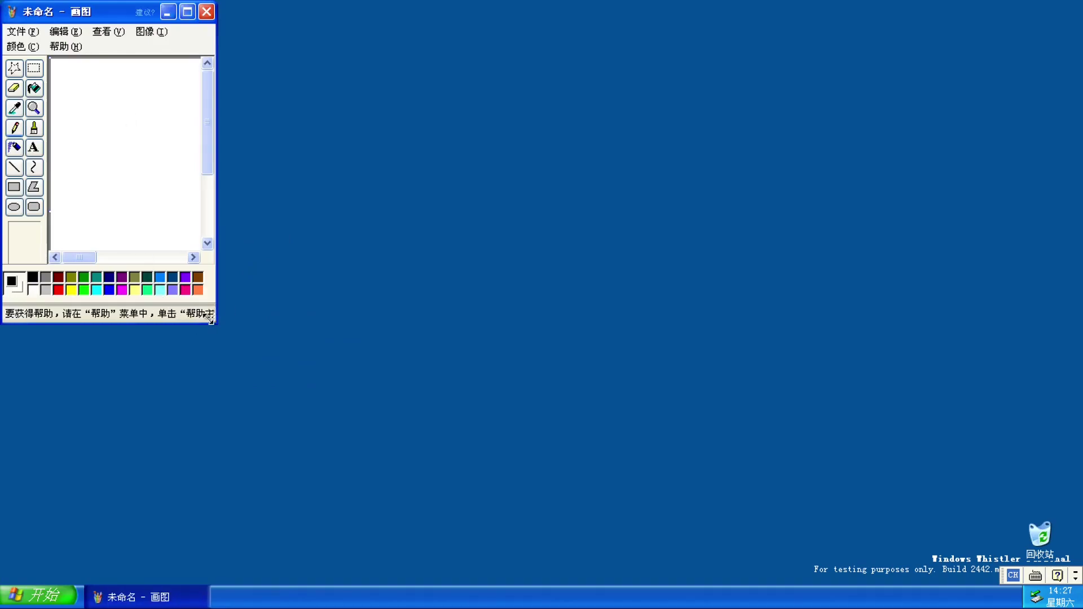
left_click_drag(215, 322, 539, 451)
left_click(34, 113)
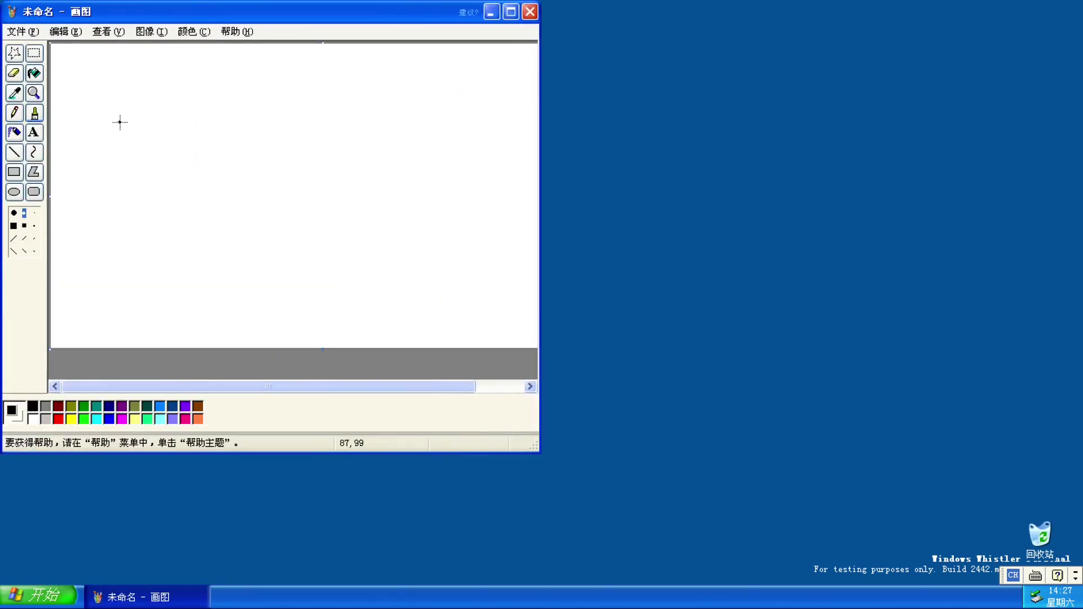
mouse_move(103, 61)
left_mouse_down()
mouse_move(112, 108)
mouse_move(136, 112)
mouse_move(152, 86)
mouse_move(138, 80)
left_mouse_up()
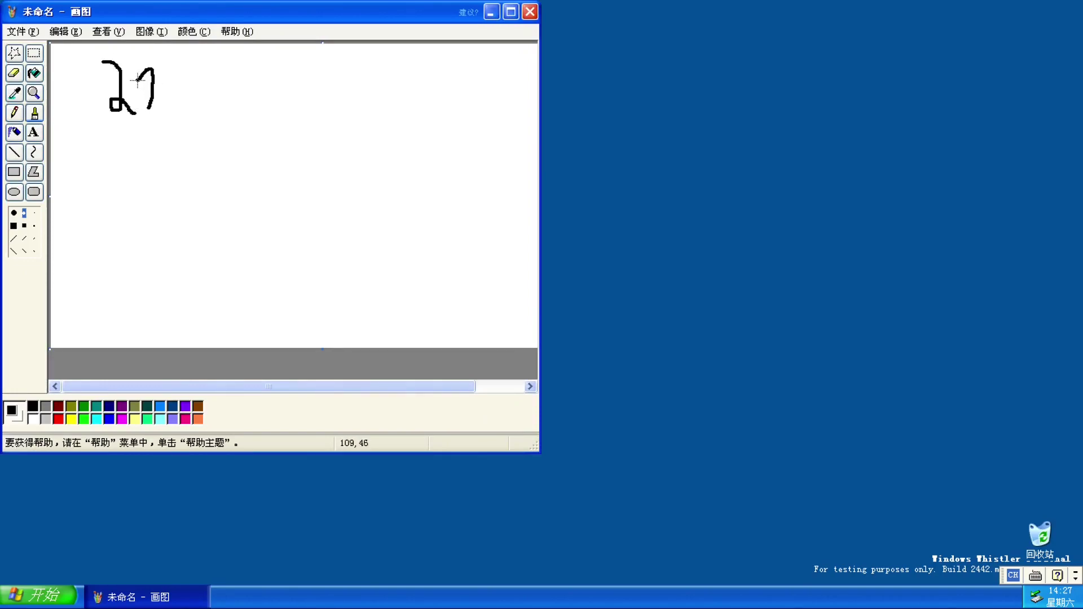
mouse_move(179, 111)
left_mouse_down()
mouse_move(172, 82)
mouse_move(212, 84)
mouse_move(214, 100)
left_mouse_up()
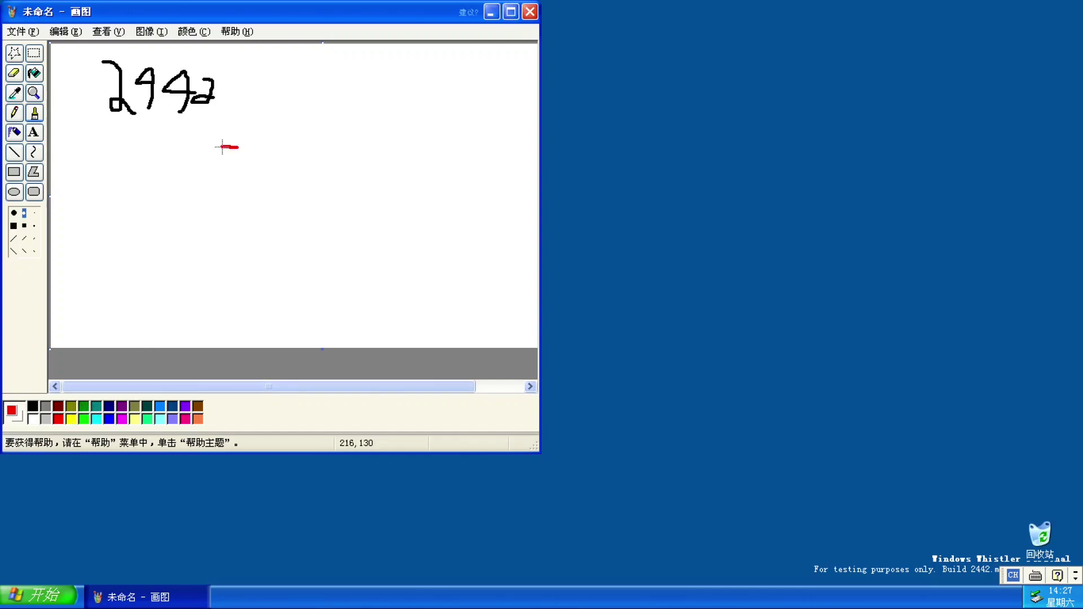
Draw a rectangular flag below 2442 and bucket-fill it solid red
mouse_move(222, 146)
left_mouse_down()
mouse_move(175, 190)
mouse_move(279, 220)
mouse_move(281, 161)
left_mouse_up()
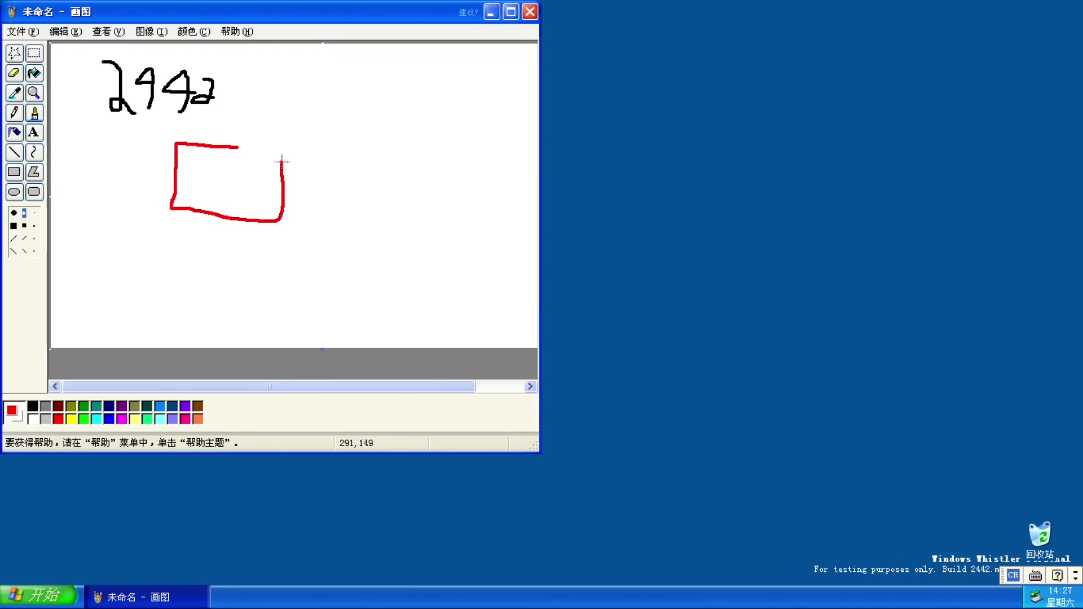
left_click(34, 73)
left_click(188, 167)
left_click(33, 113)
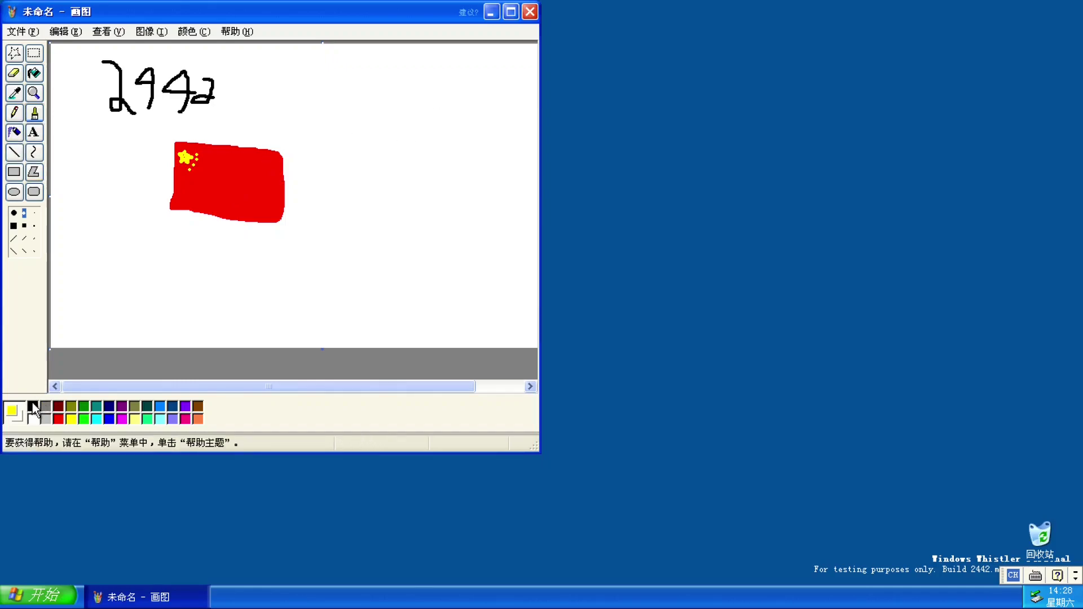
Brush the word 'Whistler', then close the picture without saving
left_click_drag(277, 110, 298, 91)
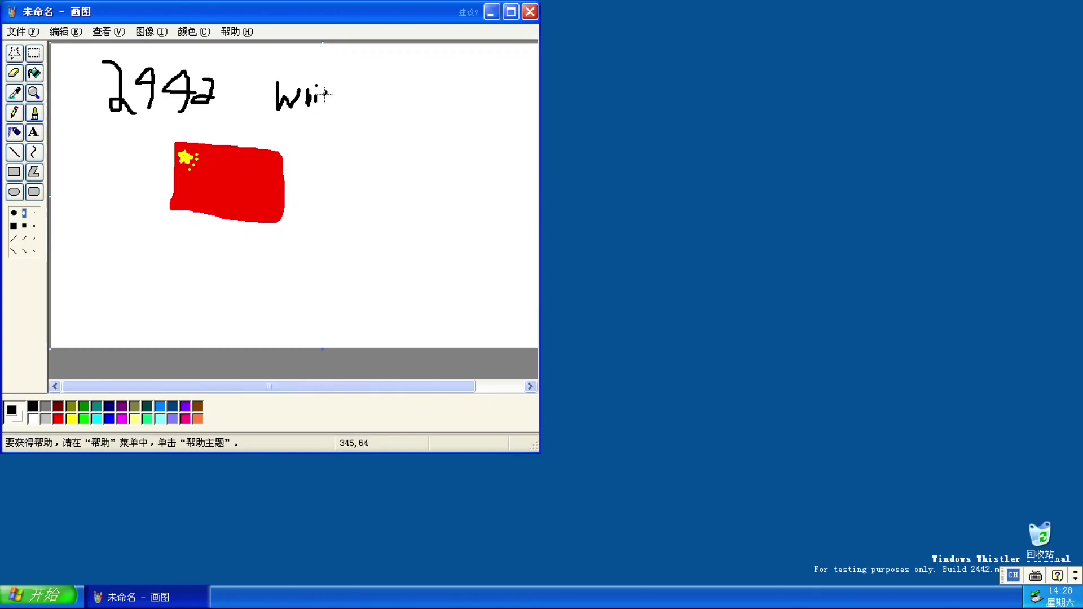
mouse_move(325, 94)
left_mouse_down()
mouse_move(320, 114)
mouse_move(402, 103)
left_mouse_up()
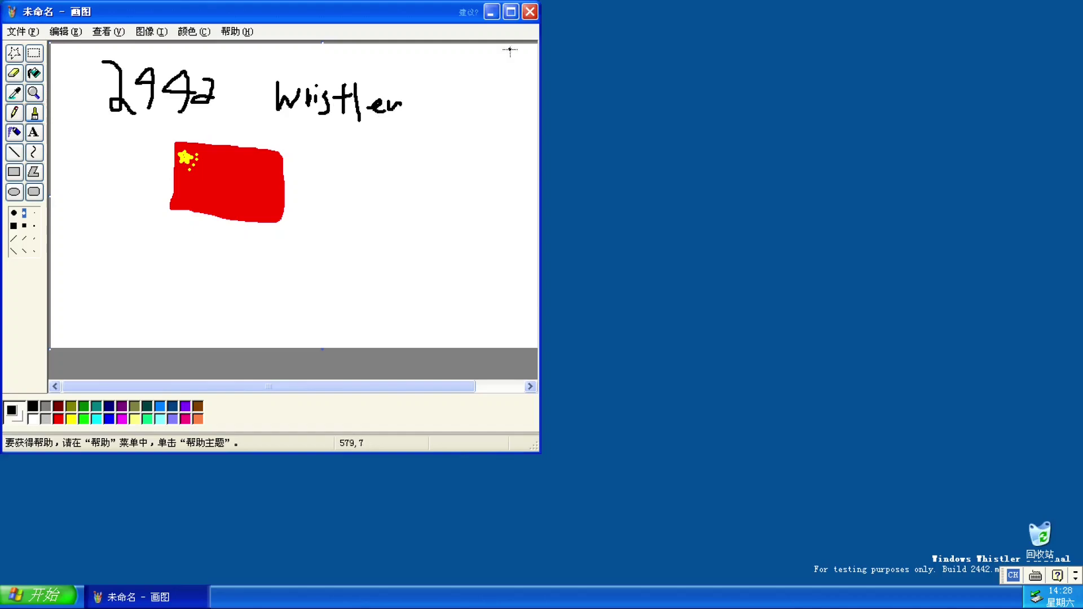
left_click(530, 12)
left_click(272, 255)
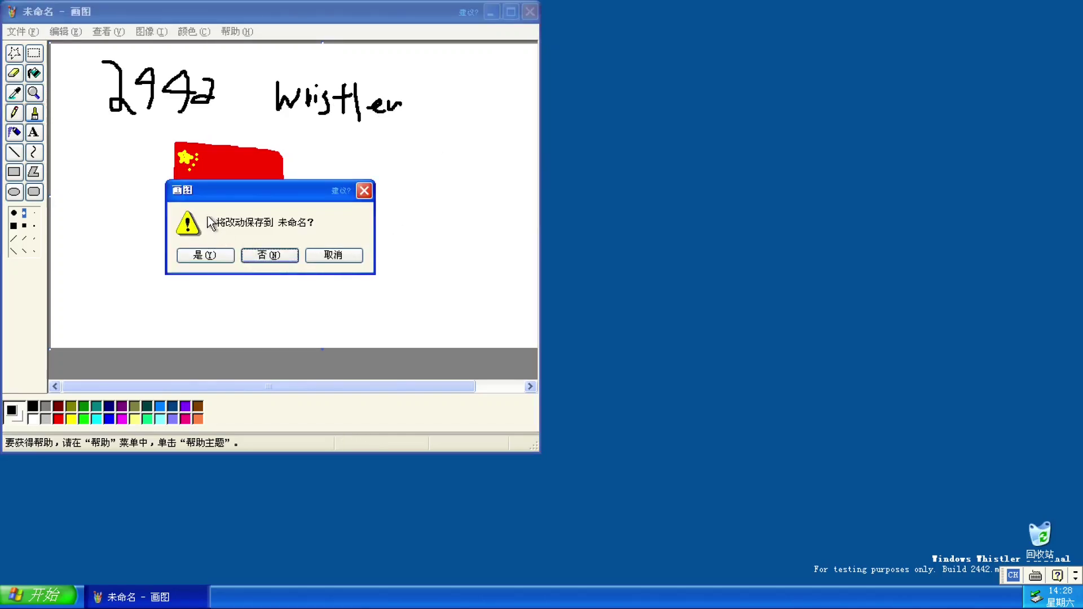
Discard the Paint drawing and try running 'jokyrhtflg', dismissing the file-not-found error
left_click(264, 252)
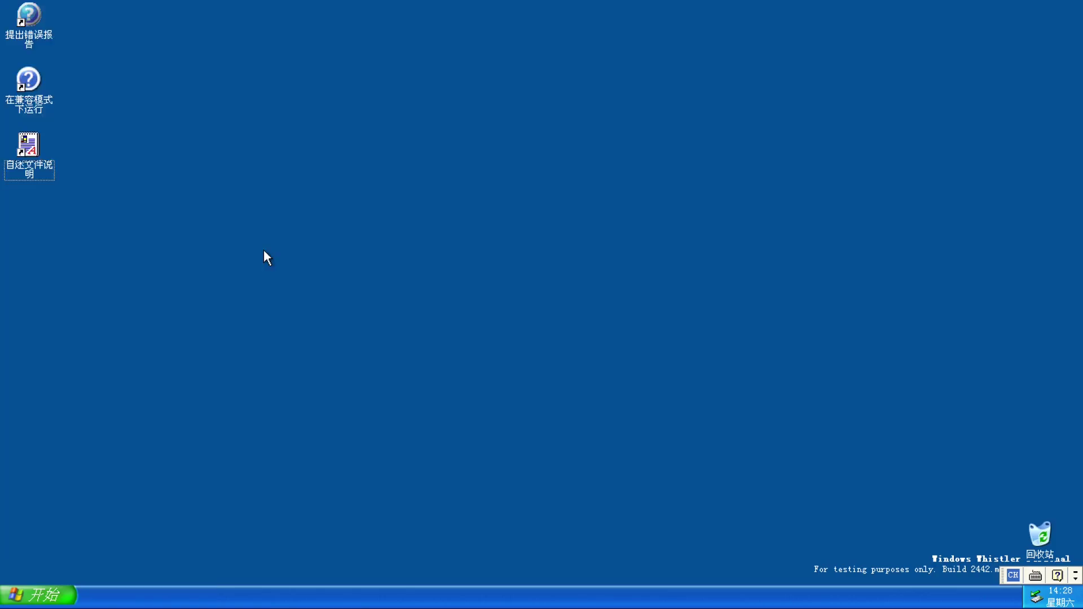
key("super+r")
type("jokyrhtflg")
key("Return")
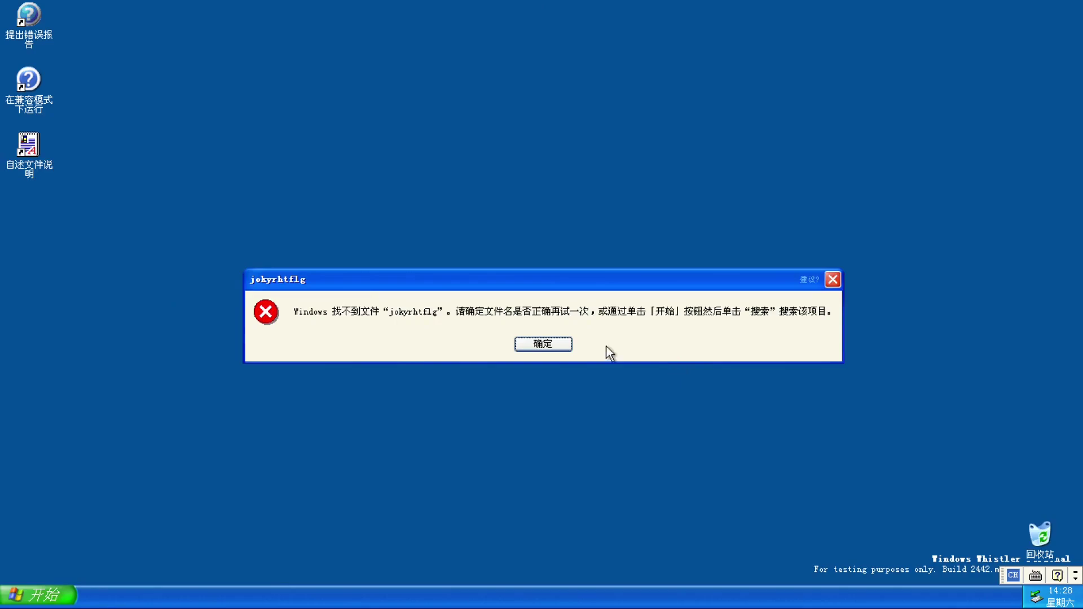
left_click(568, 343)
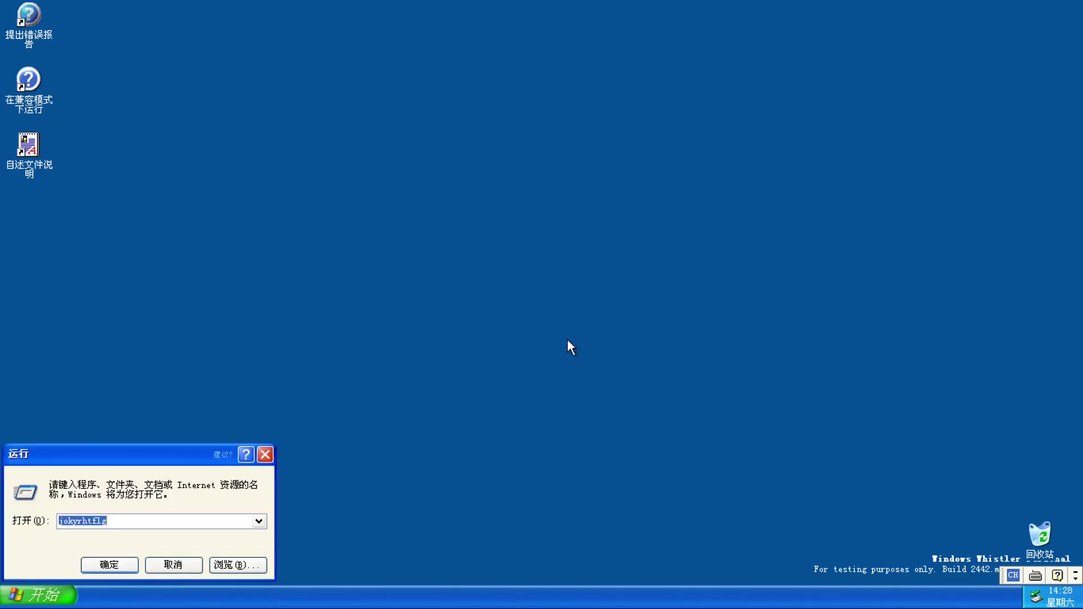
Cancel browsing for a program, close the Run box, and bring up the Start menu
left_click(238, 567)
left_click(395, 562)
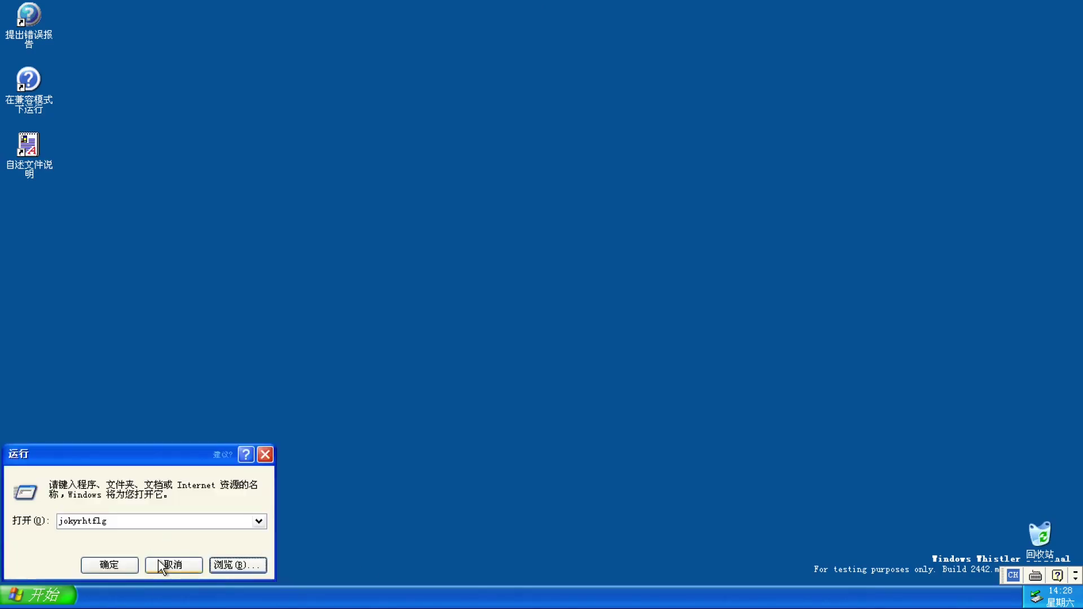
left_click(169, 564)
left_click(37, 595)
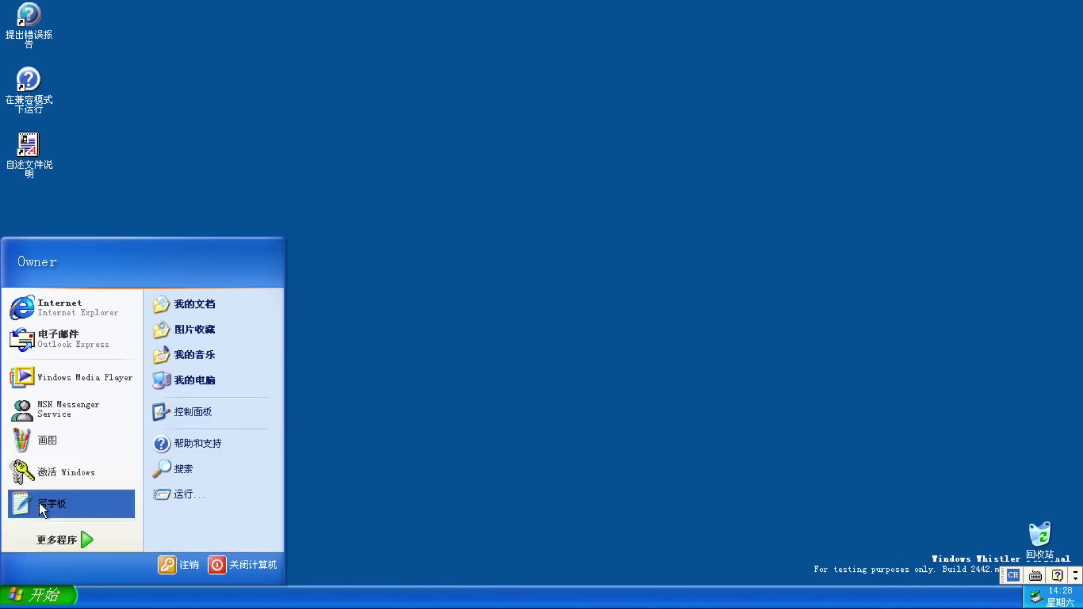
Launch WordPad, switch the script to 西方, and type then delete test text
left_click(52, 503)
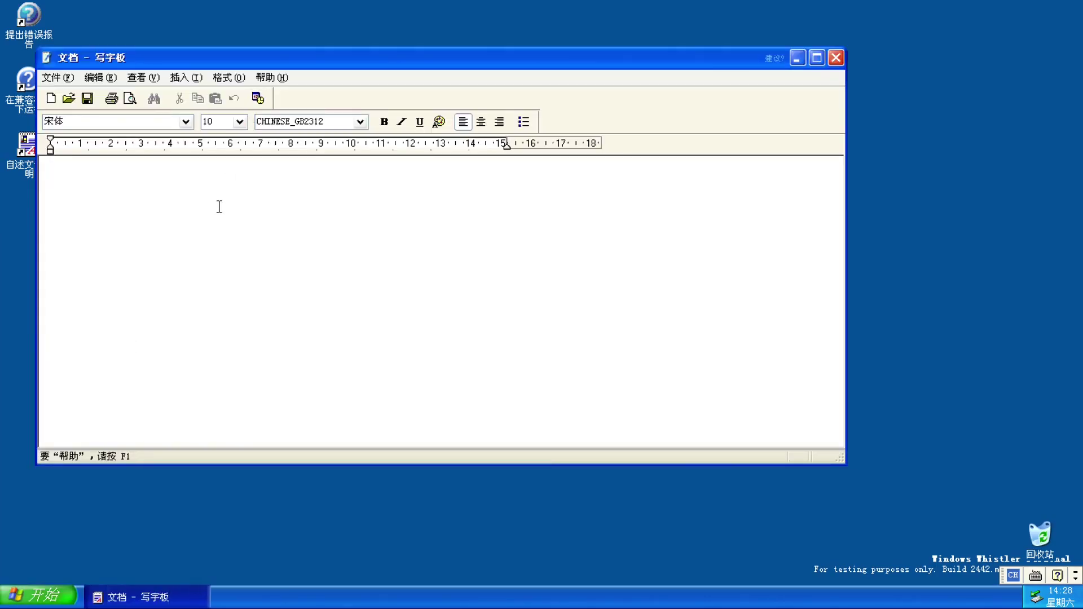
left_click(360, 122)
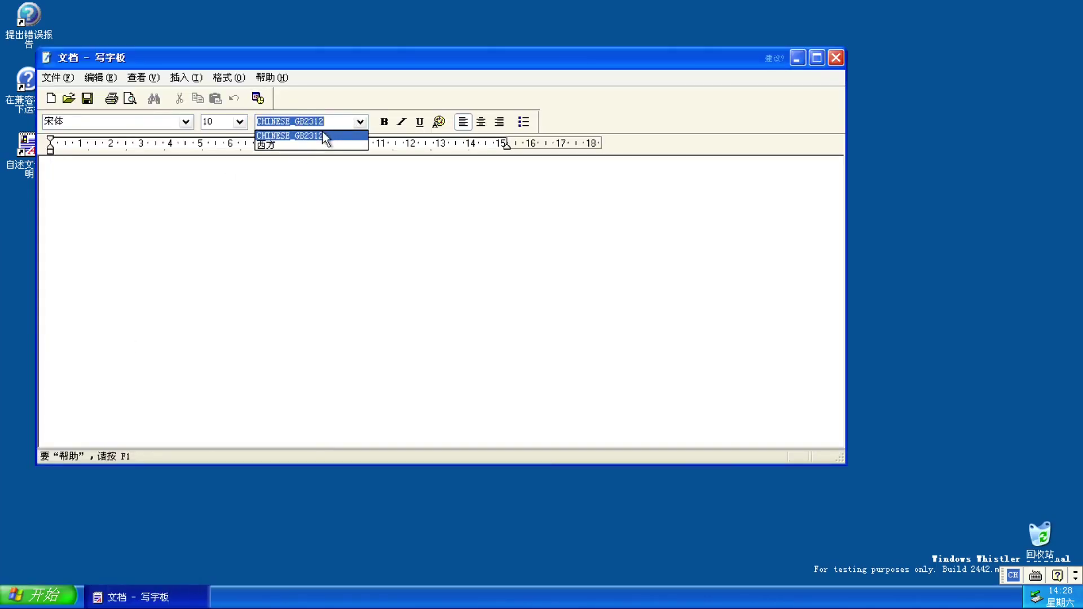
left_click(324, 138)
type("wetrae")
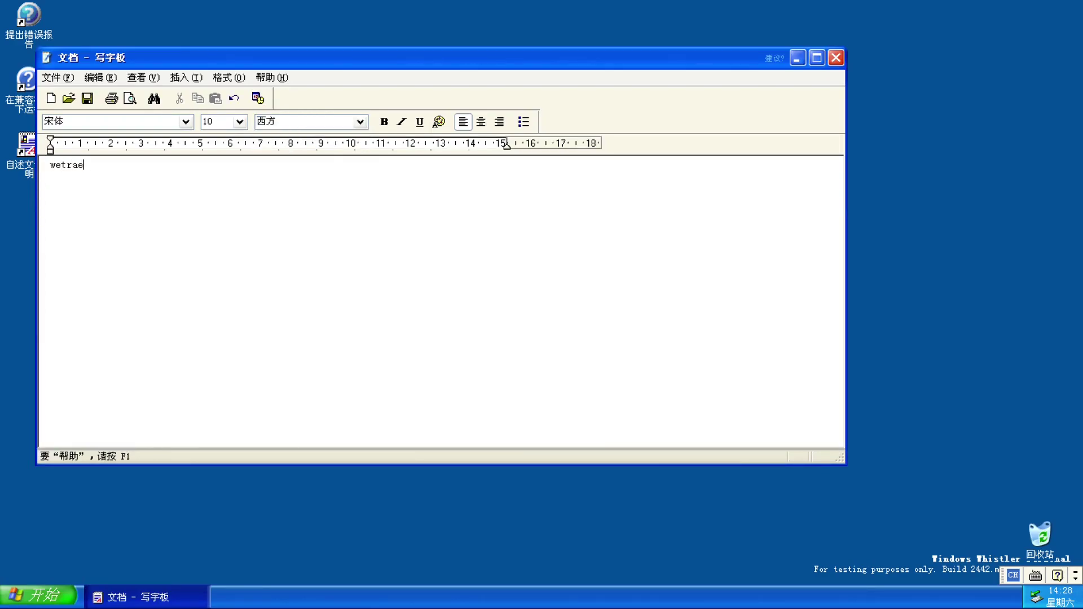
key("BackSpace")
key("BackSpace")
key("BackSpace")
key("BackSpace")
key("BackSpace")
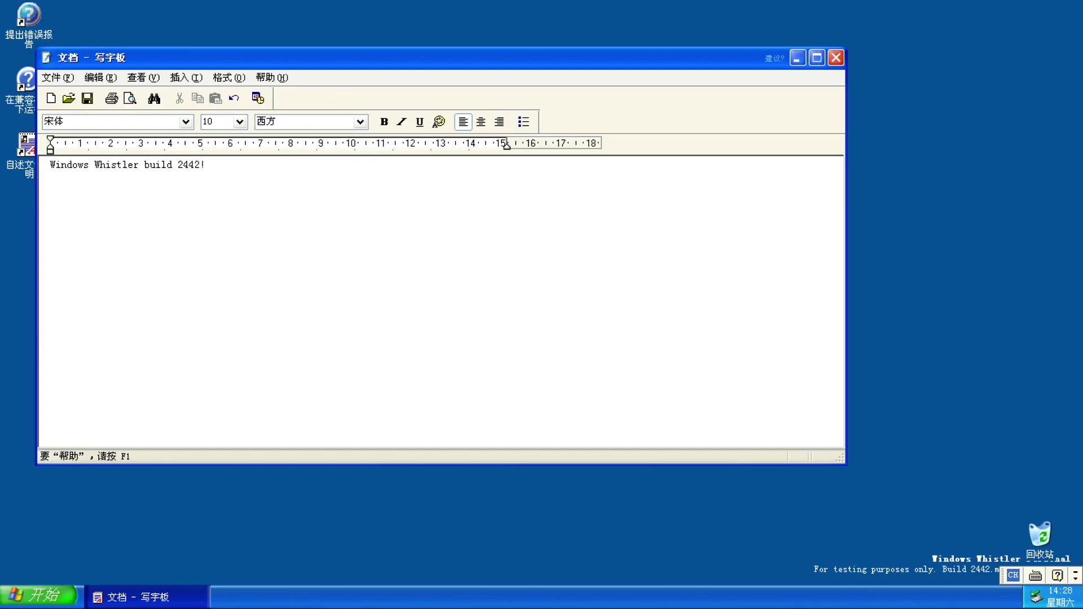
Close WordPad without saving and reopen the Start menu
left_click(840, 58)
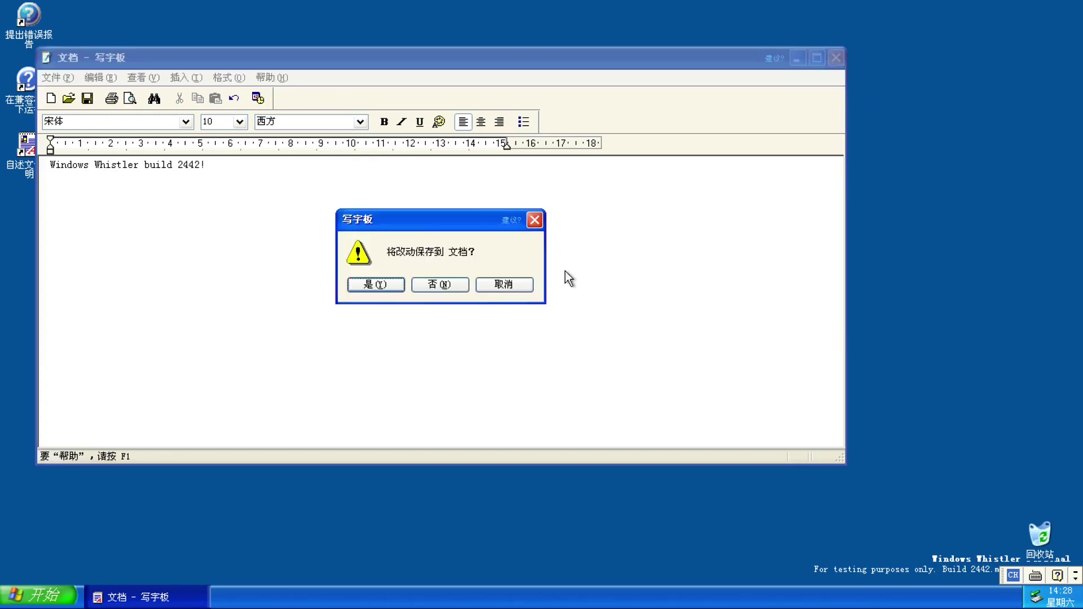
left_click(455, 289)
left_click(16, 601)
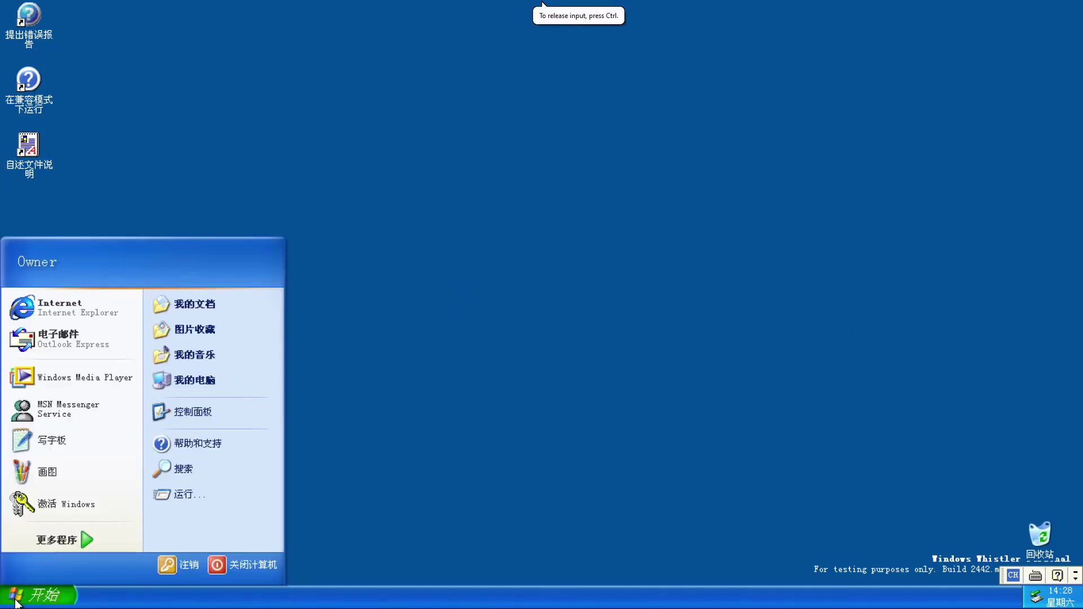
Launch Windows Media Player, accept the secure-connection notice, and minimize the player
left_click(40, 385)
left_click(42, 598)
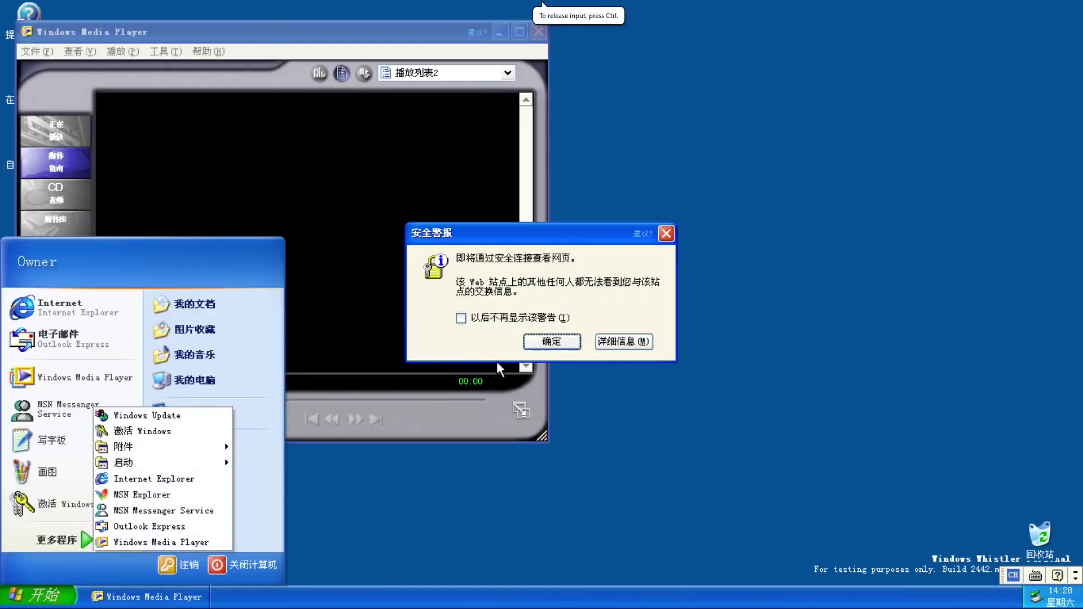
left_click(554, 340)
left_click(554, 340)
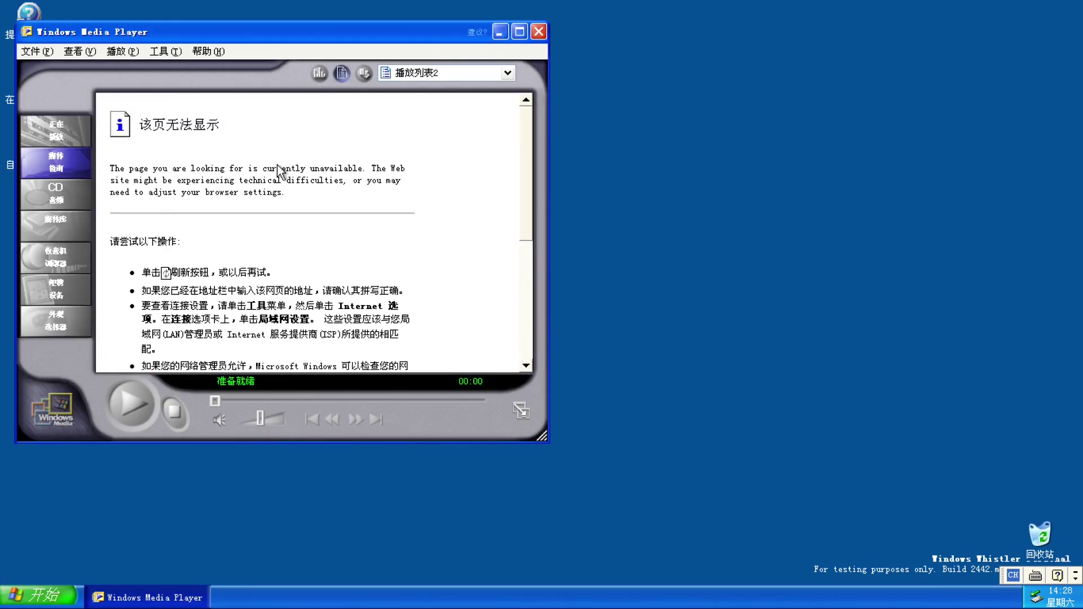
left_click(500, 31)
left_click(39, 596)
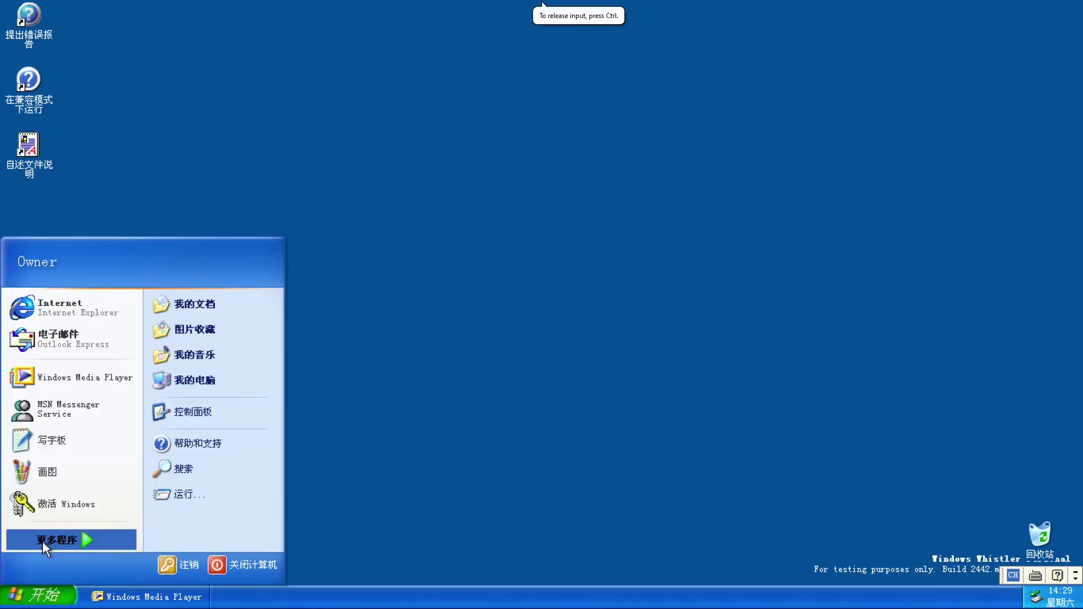
Launch 3D Pinball from Start > 更多程序 > 附件 > 游戏 > 桌上弹球
mouse_move(42, 543)
mouse_move(145, 445)
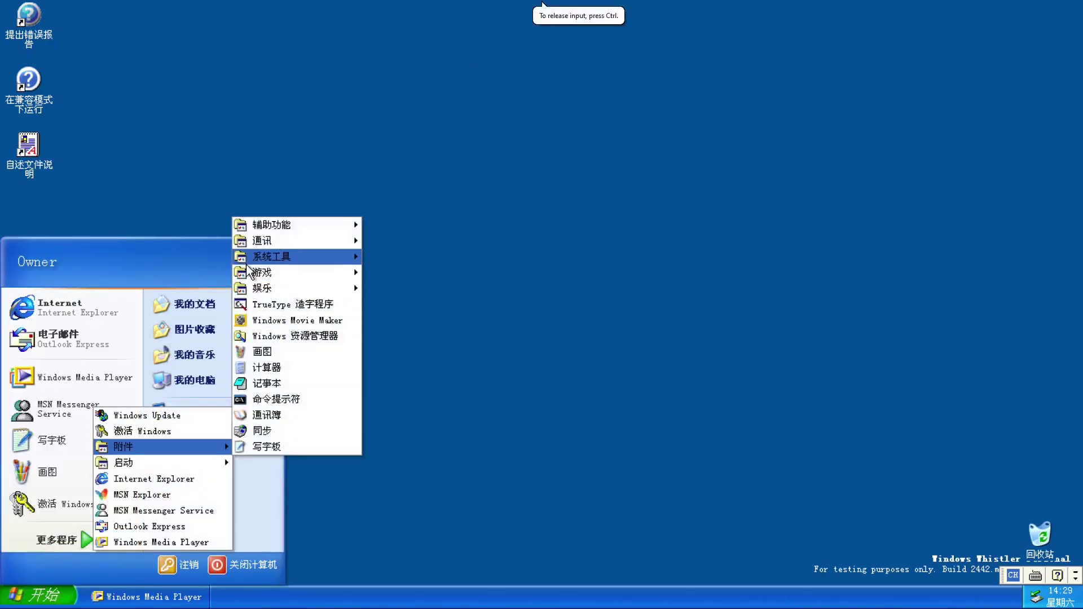
mouse_move(248, 258)
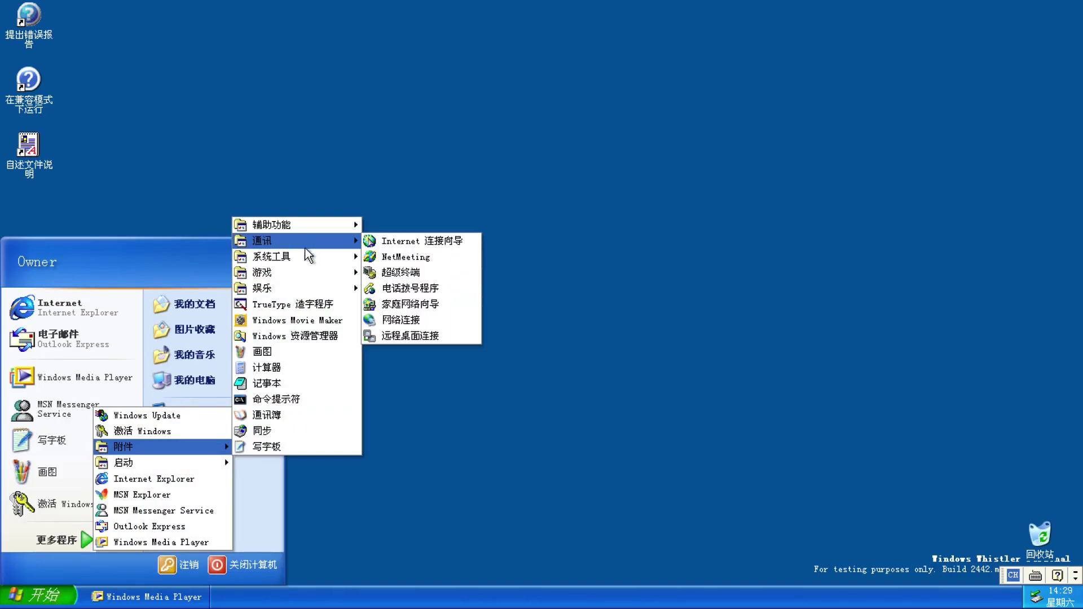
mouse_move(308, 259)
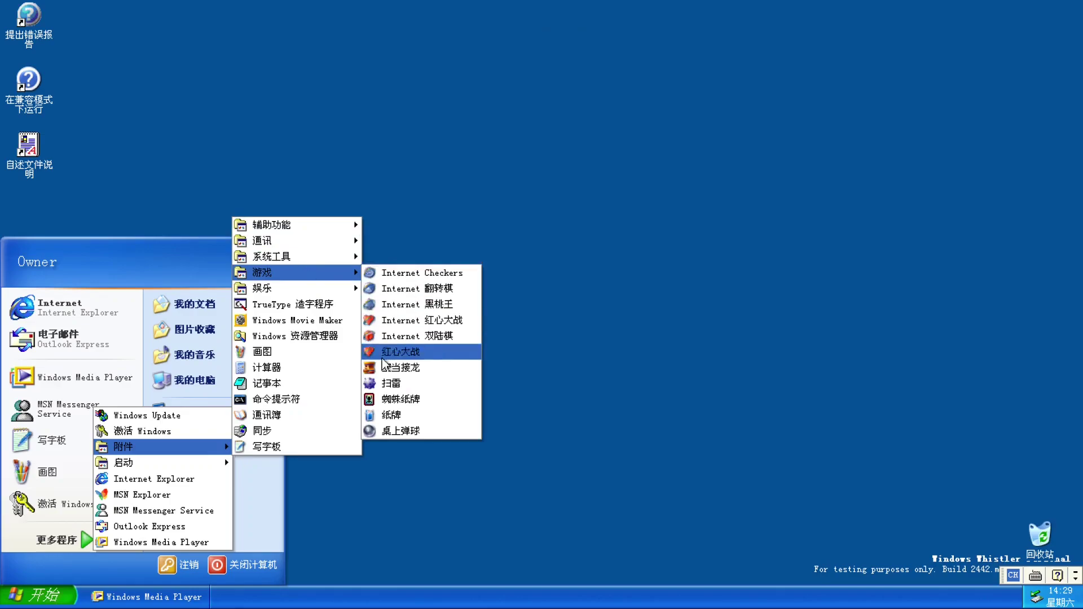
left_click(403, 429)
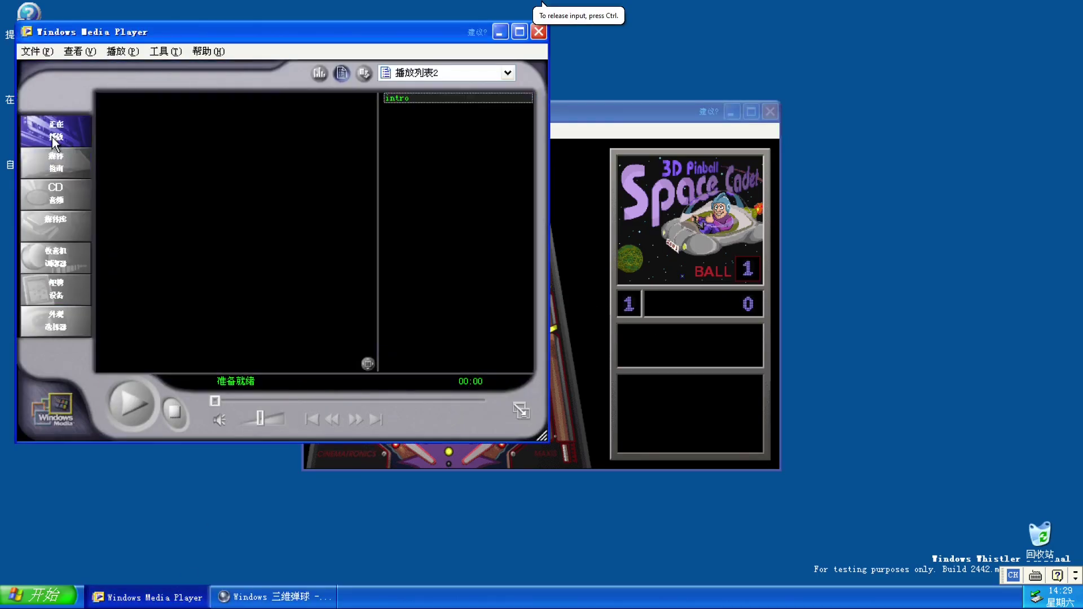
Start a new pinball game with F2, play to 63,250 on ball 2, then close it
left_click(594, 336)
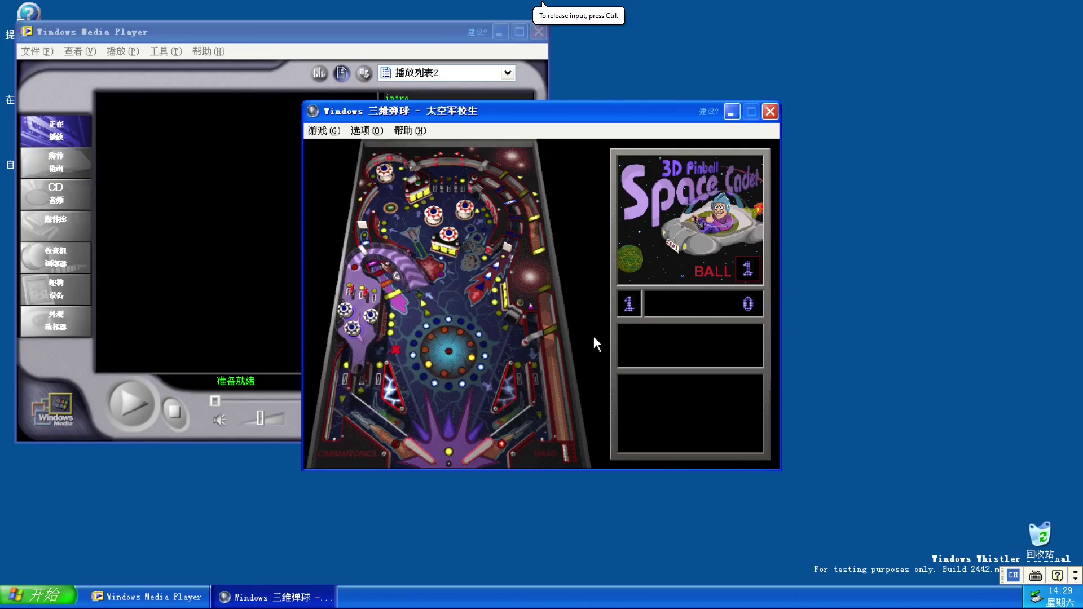
key("F2")
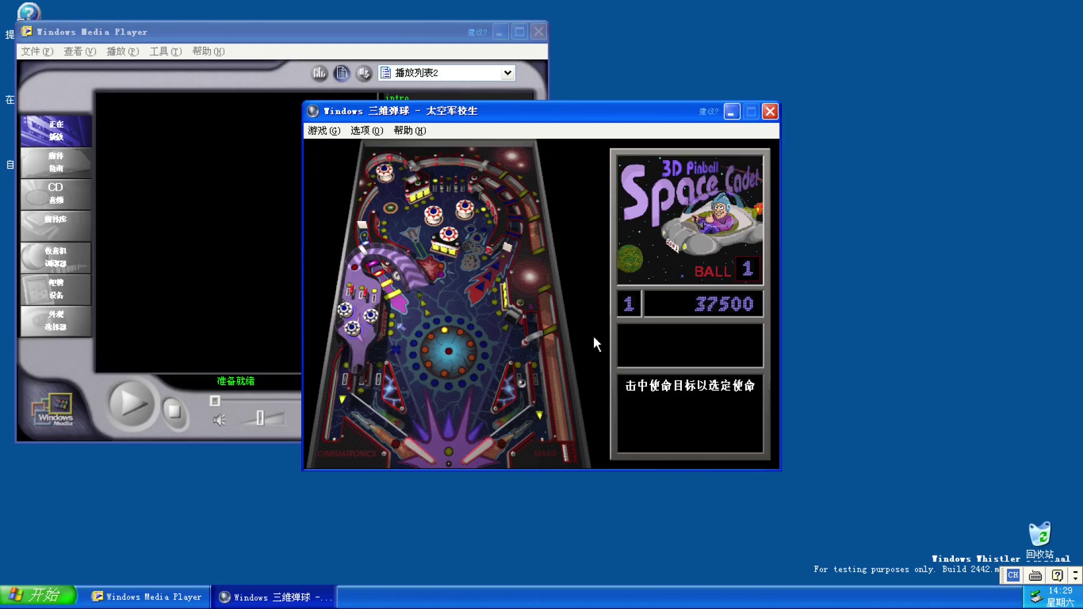
key("slash")
key("slash")
key("slash")
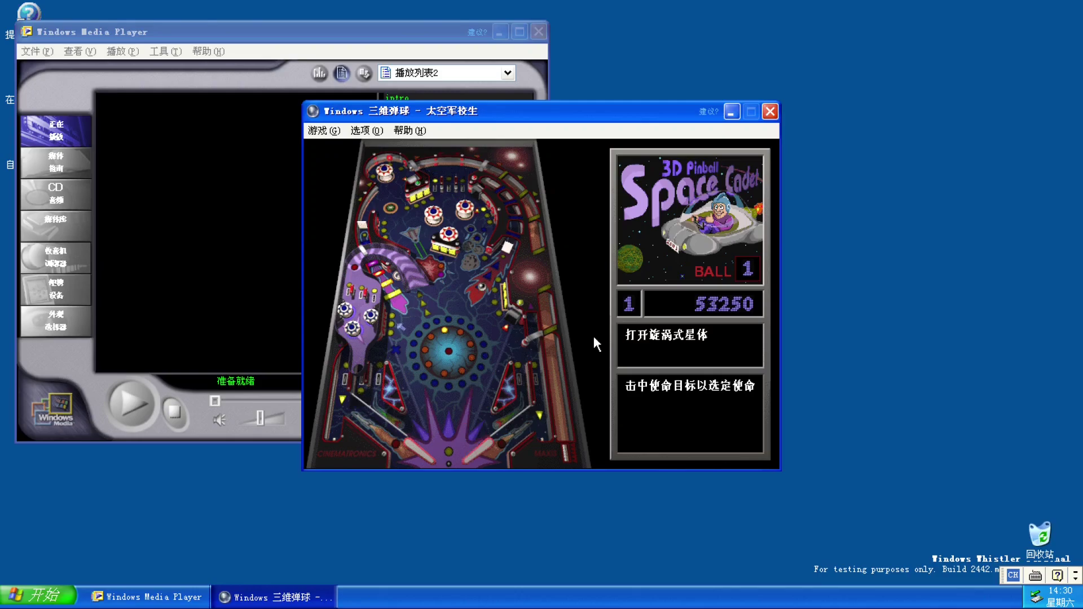
key("slash")
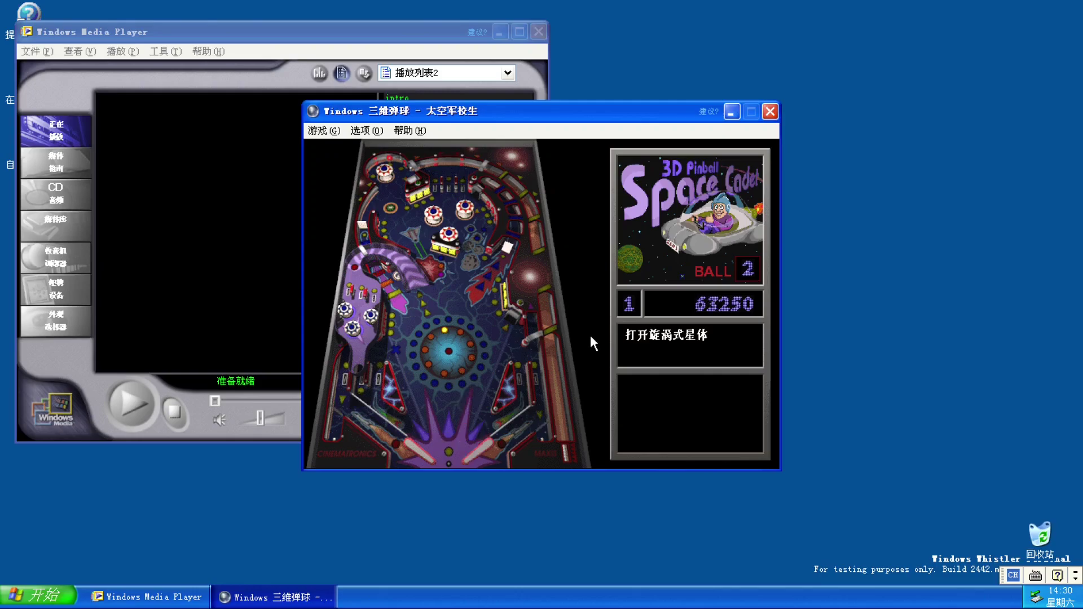
left_click(770, 111)
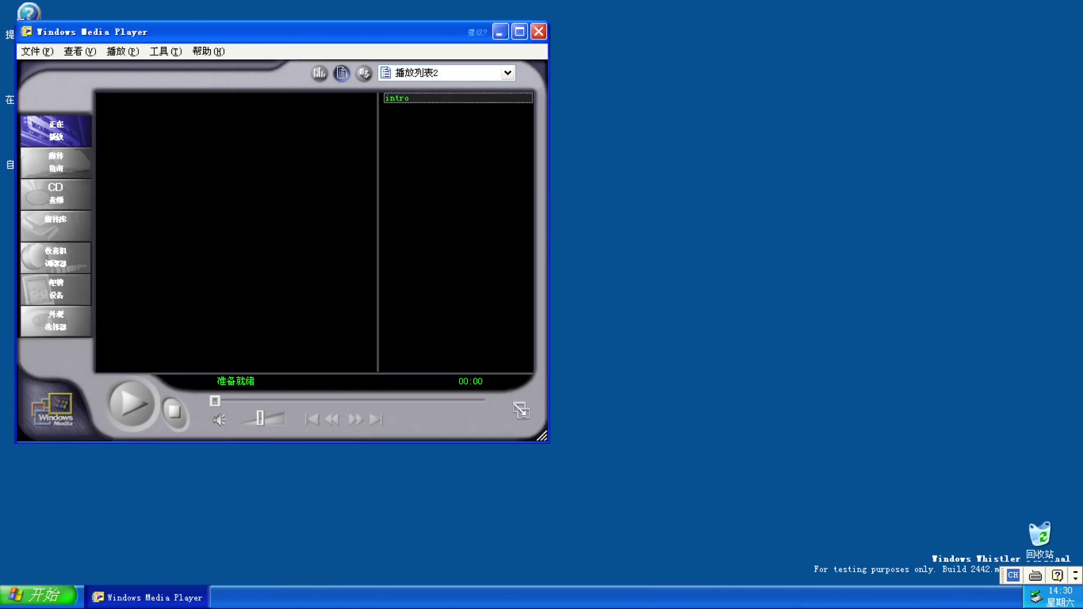
Set up MSN Explorer to connect over LAN/DSL, then launch Internet Explorer
left_click(17, 596)
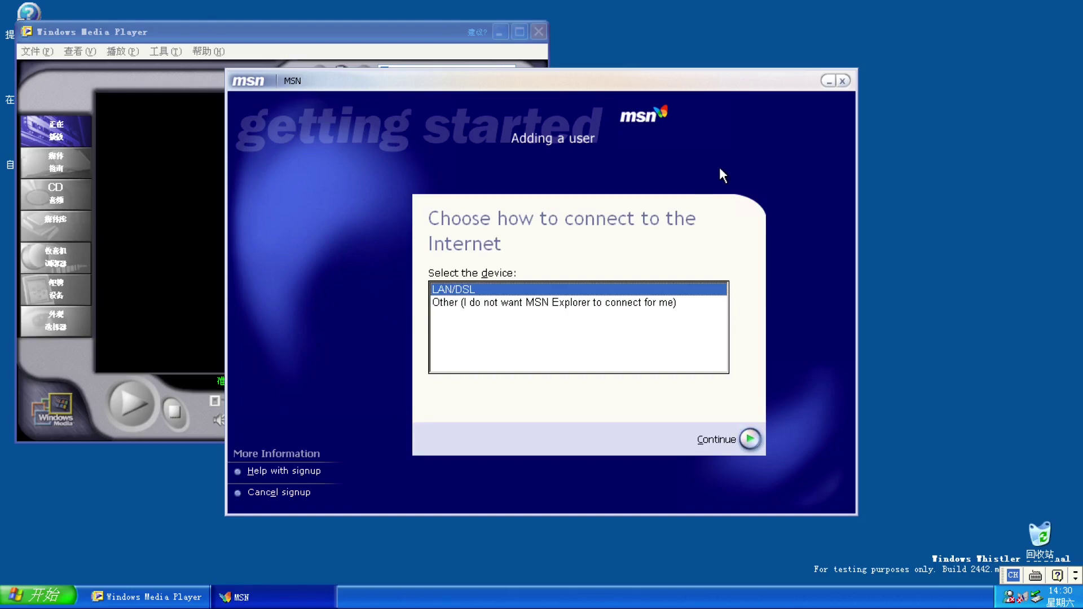
left_click(618, 302)
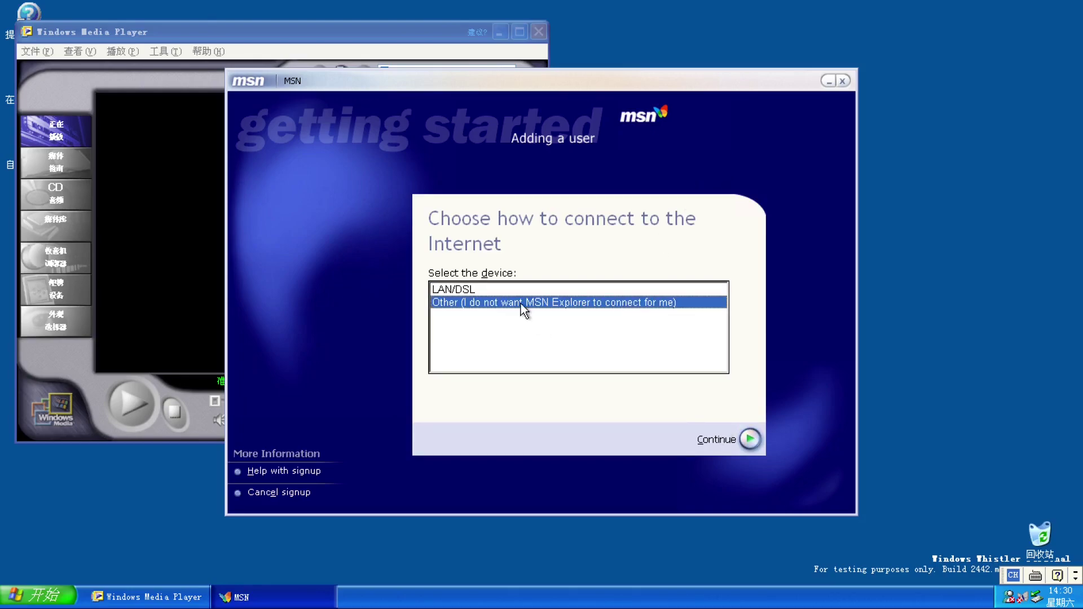
left_click(514, 291)
left_click(750, 439)
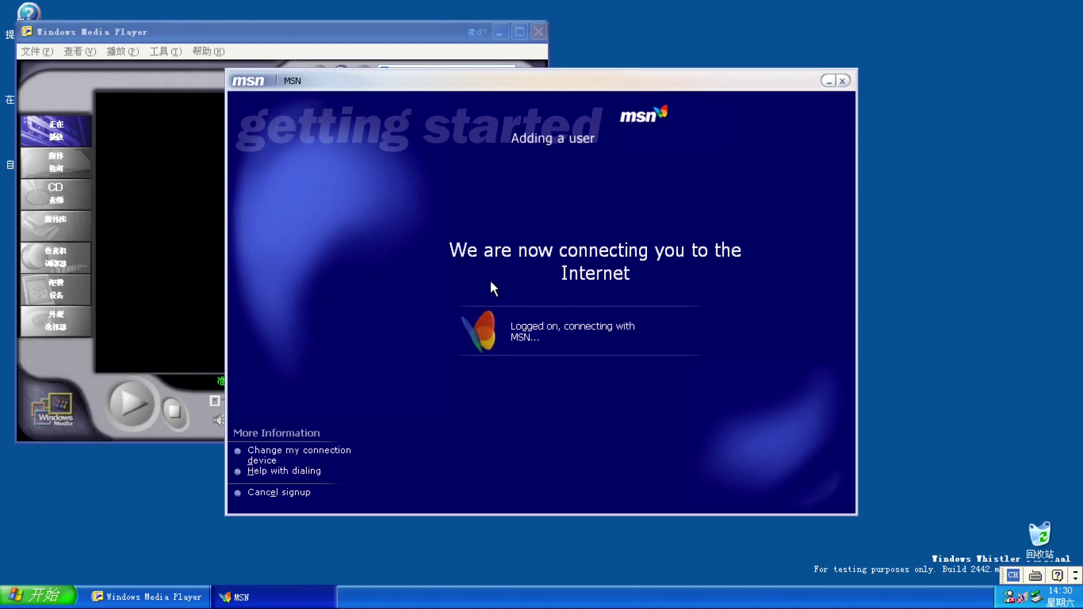
left_click(34, 596)
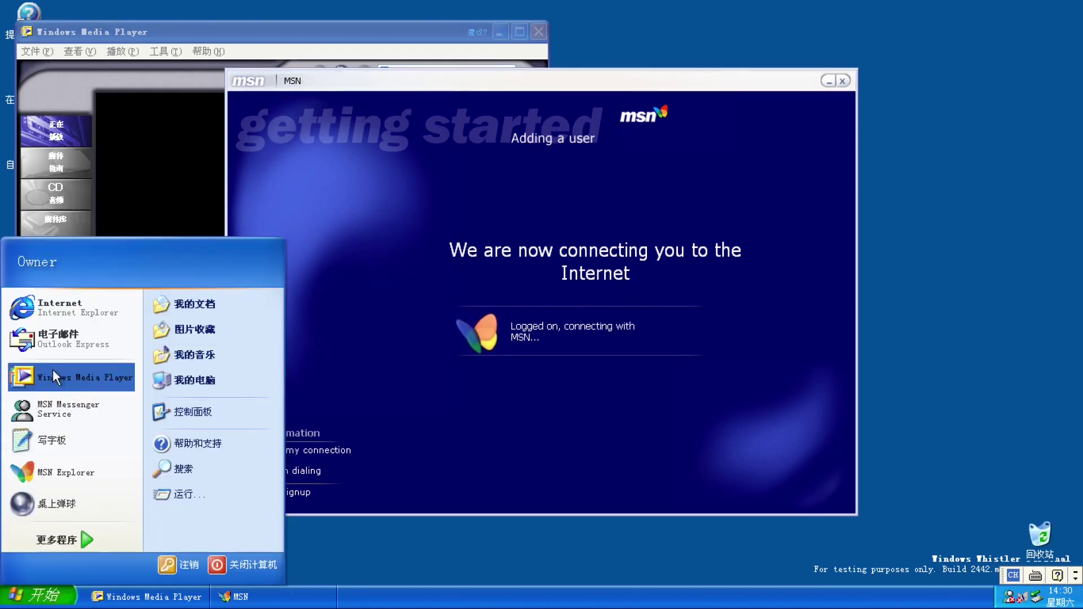
left_click(48, 317)
left_click(442, 129)
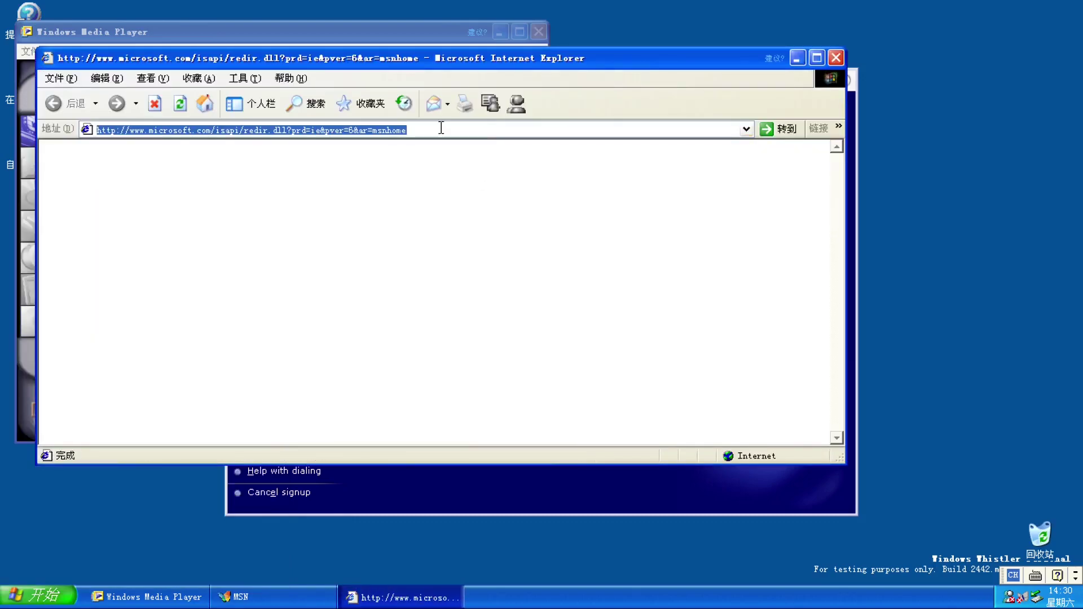
type("google.com/")
key("Return")
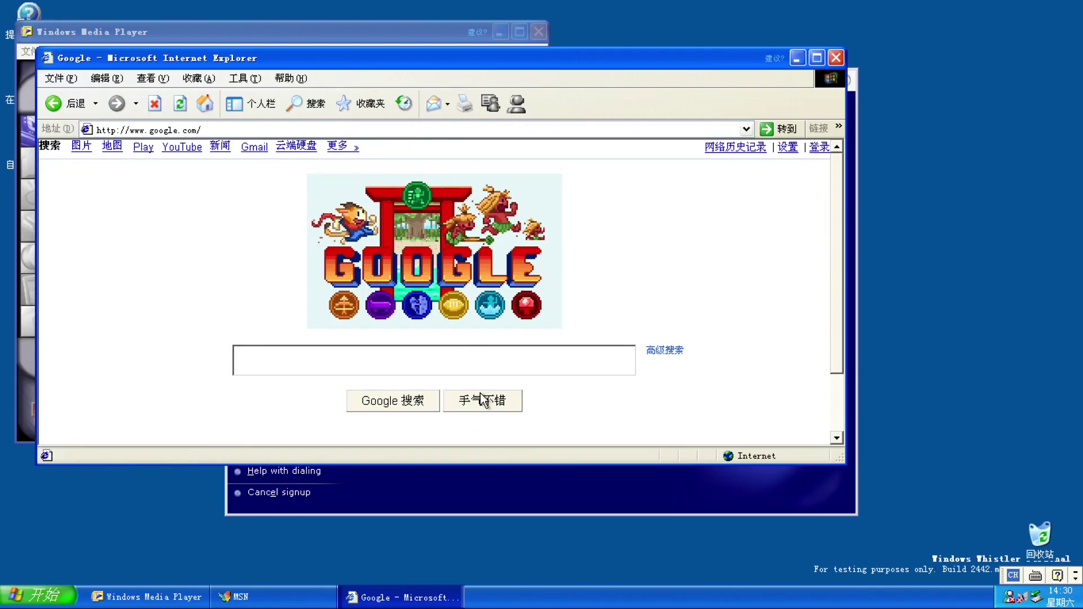
left_click(520, 471)
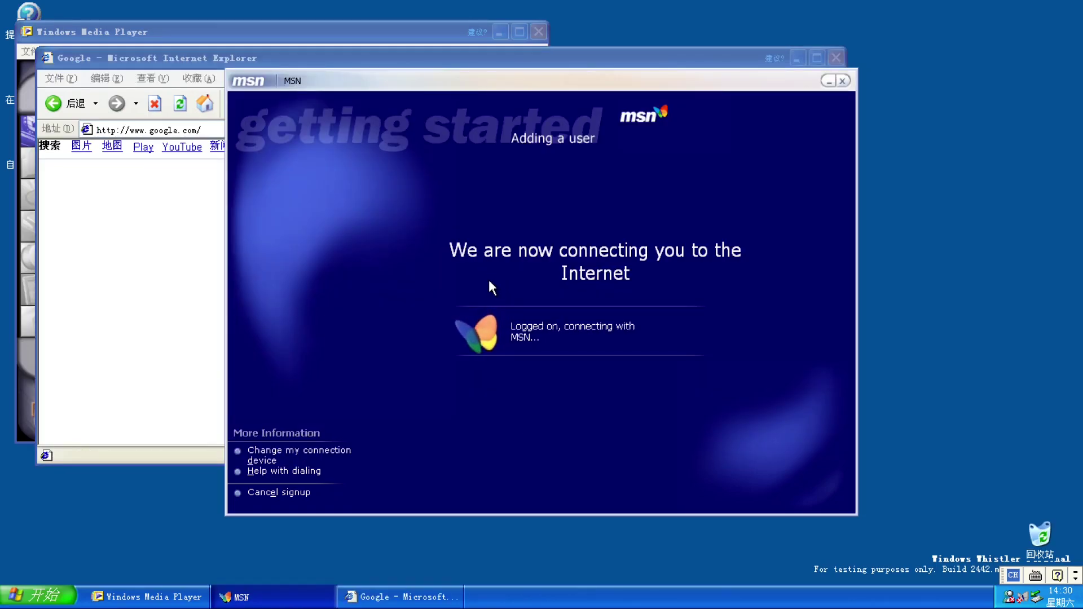
Open About Macromedia Flash Player from the MSN butterfly, suppressing and accepting the security notice
right_click(479, 319)
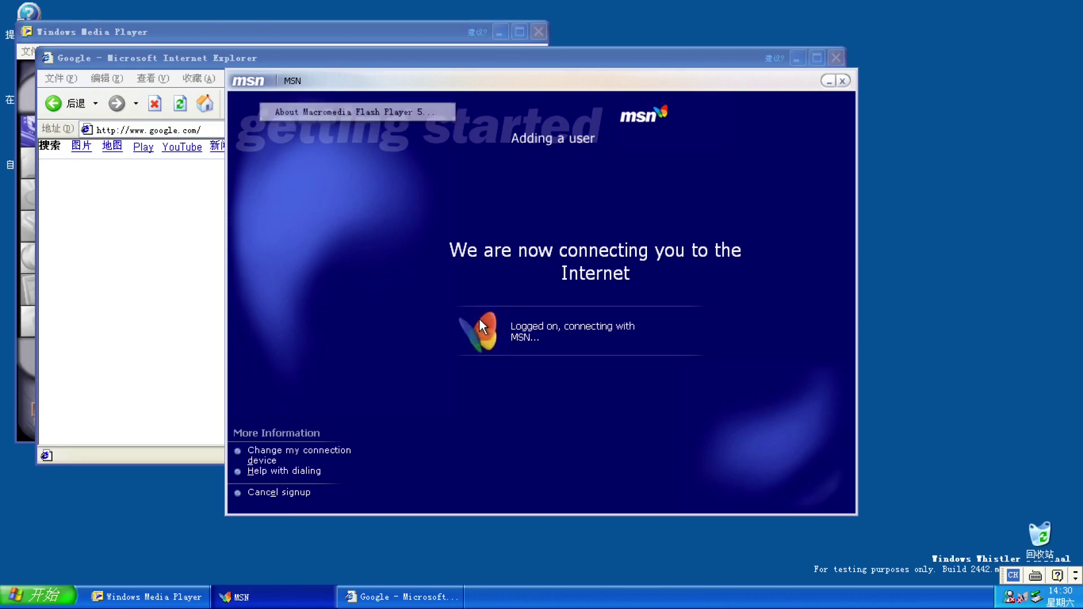
left_click(402, 114)
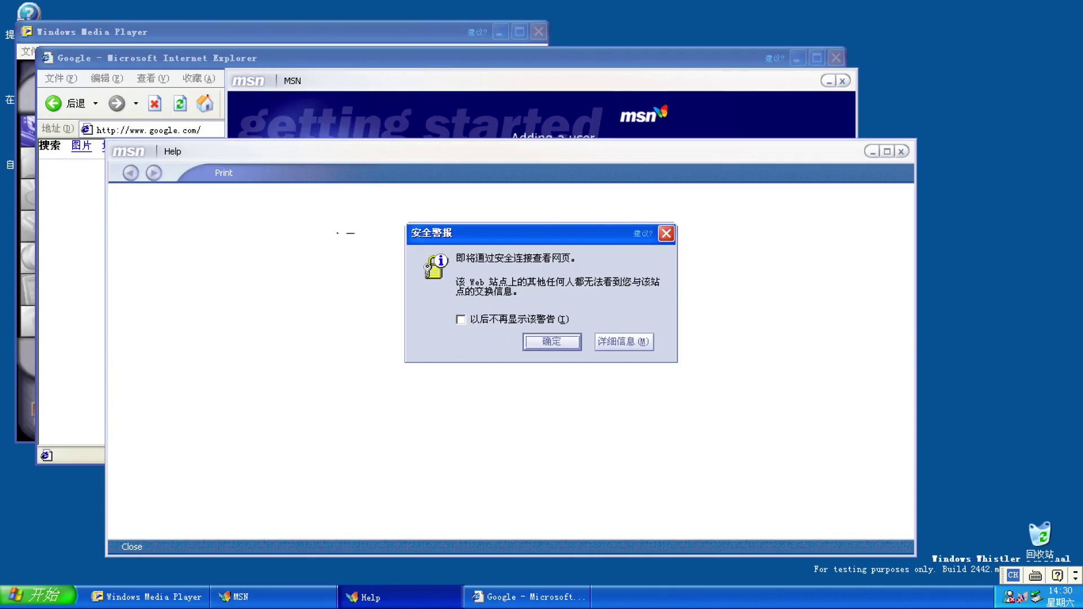
left_click(480, 319)
left_click(550, 342)
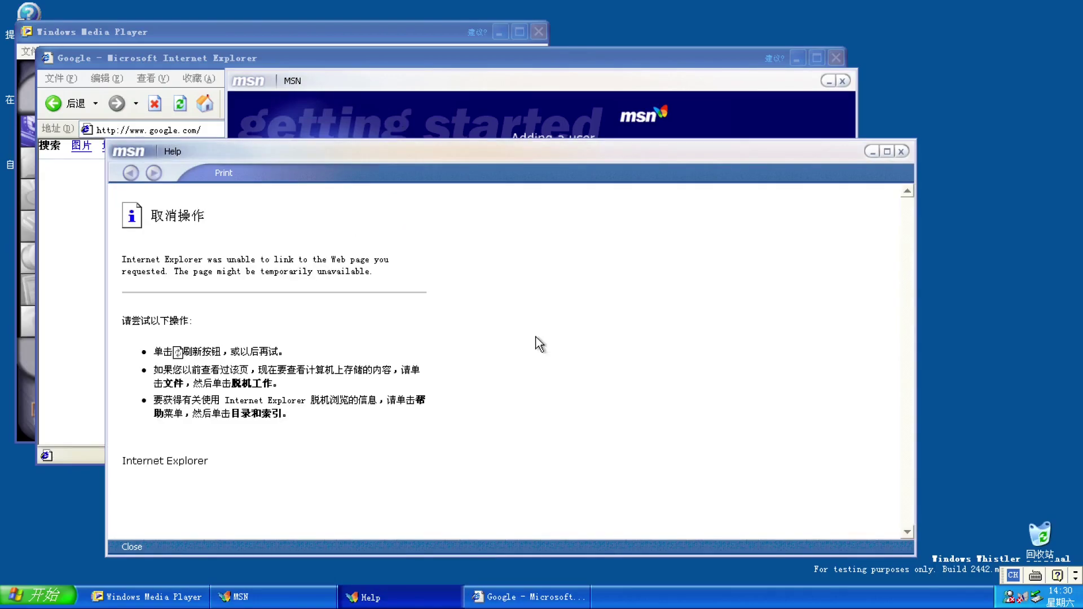
Select the error page's explanation, then close the MSN Help and signup windows
left_click_drag(246, 262, 404, 268)
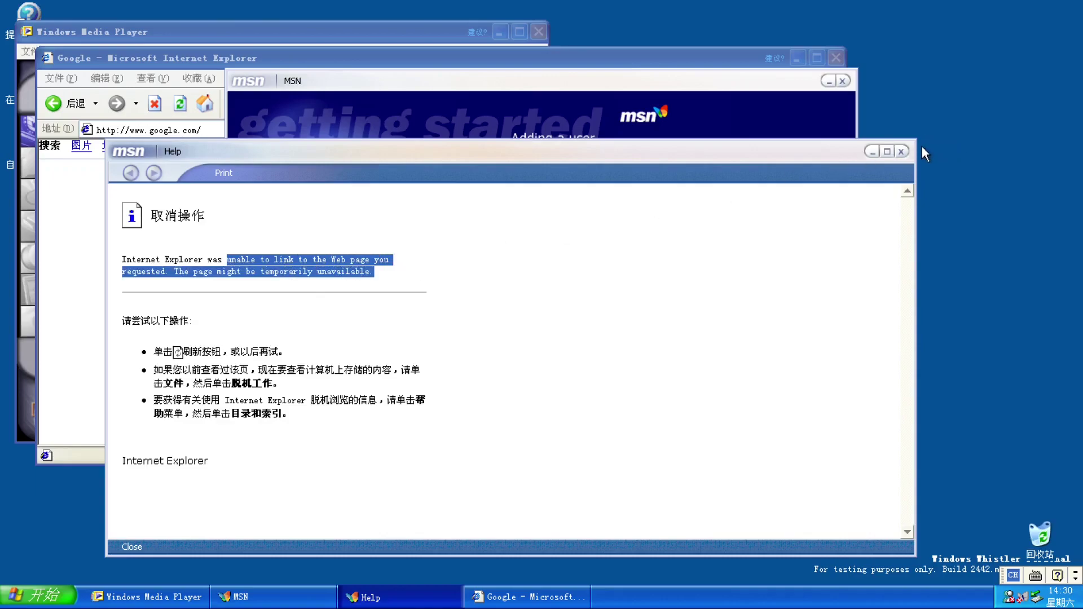
left_click(902, 151)
left_click(843, 81)
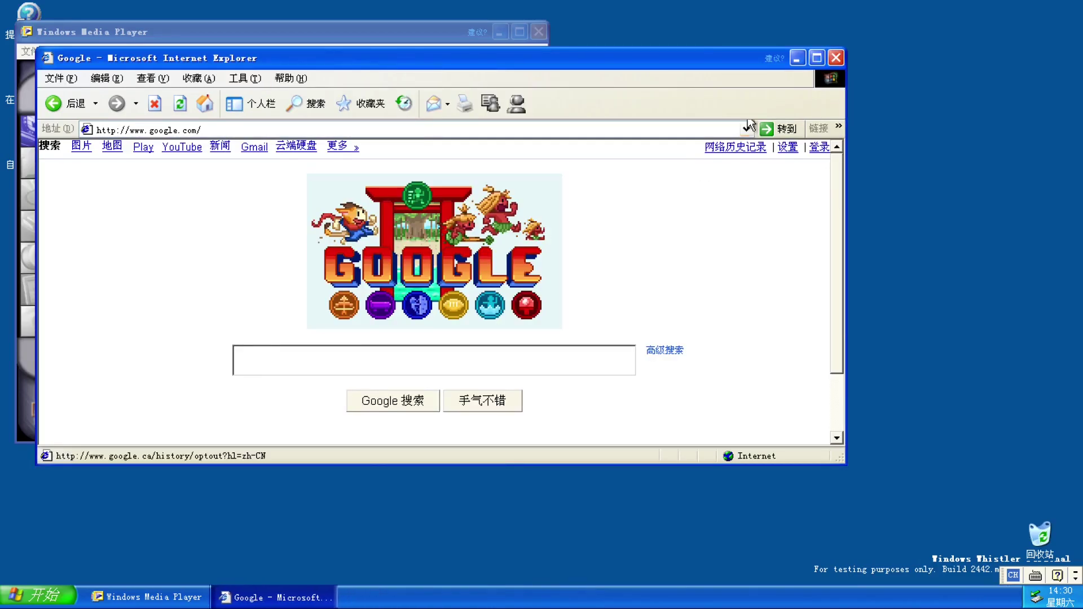
Close the Google window, launch Outlook Express, and exit the connection wizard without an account
left_click(836, 58)
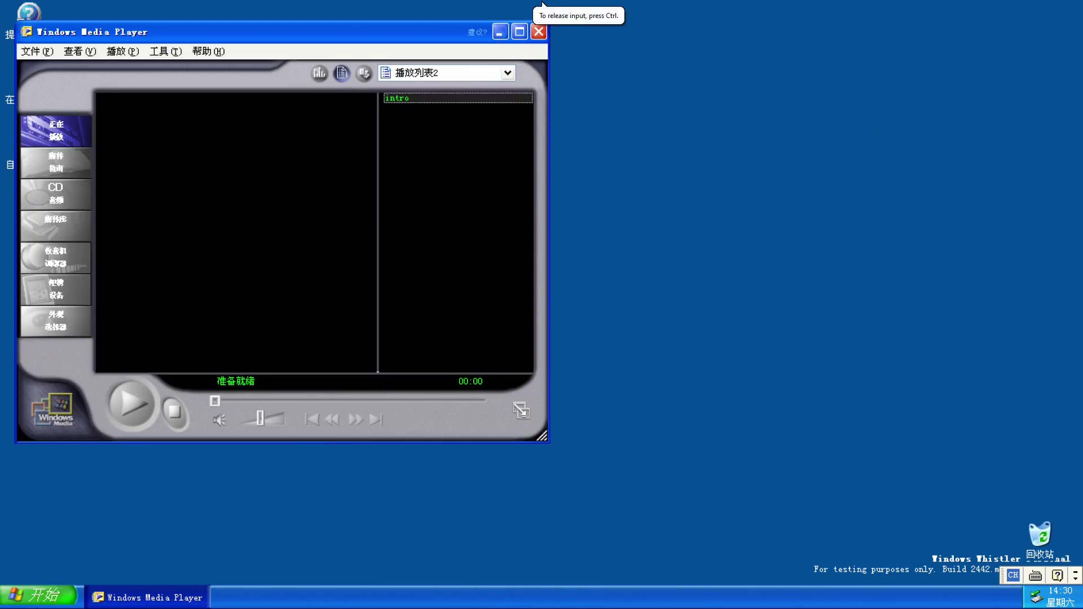
left_click(39, 595)
mouse_move(48, 547)
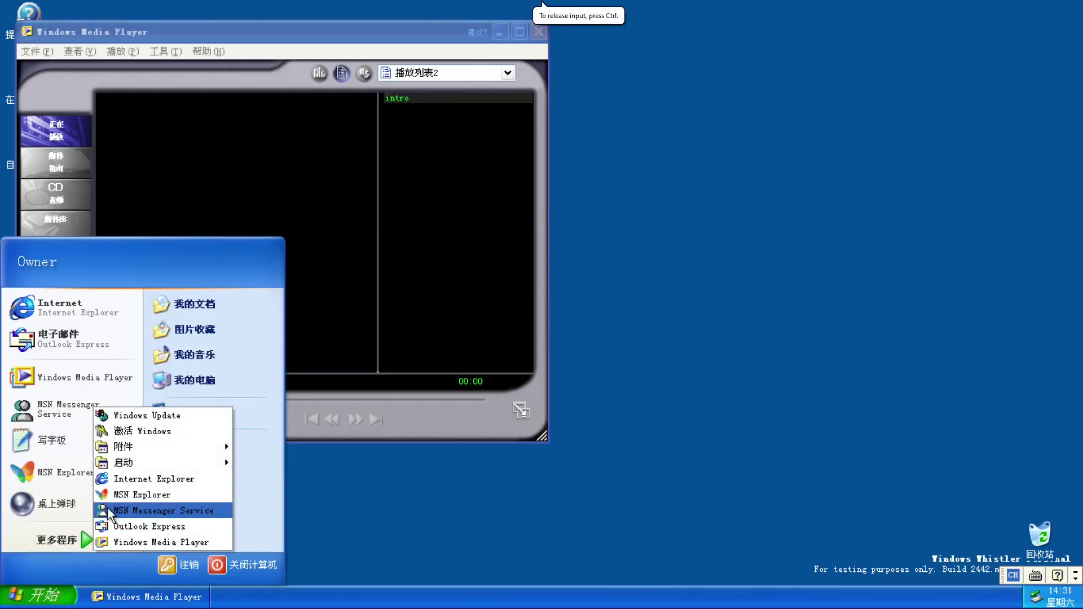
left_click(124, 527)
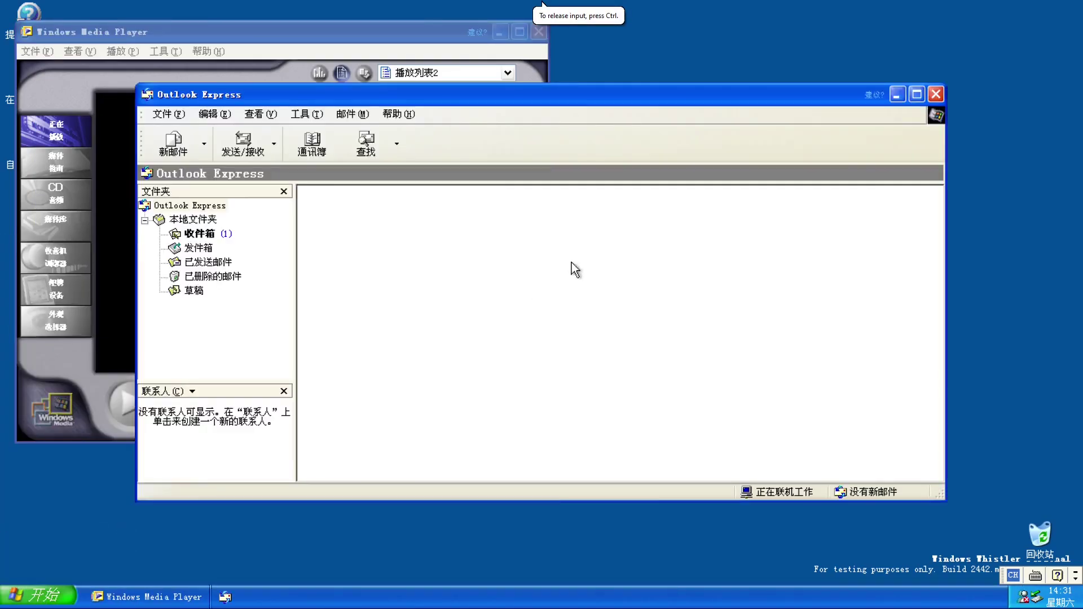
key("Escape")
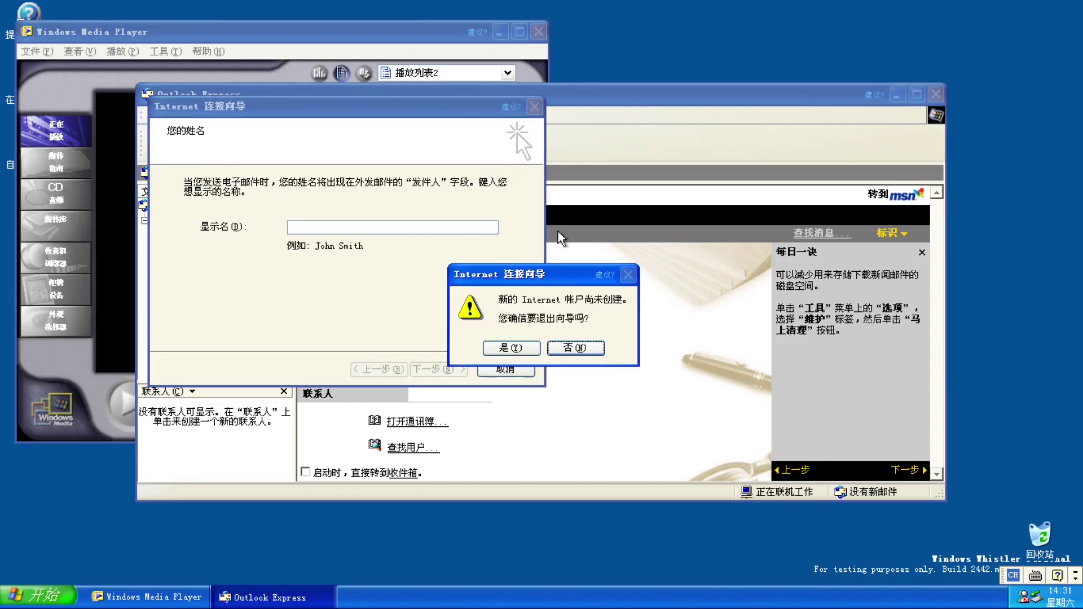
left_click(521, 345)
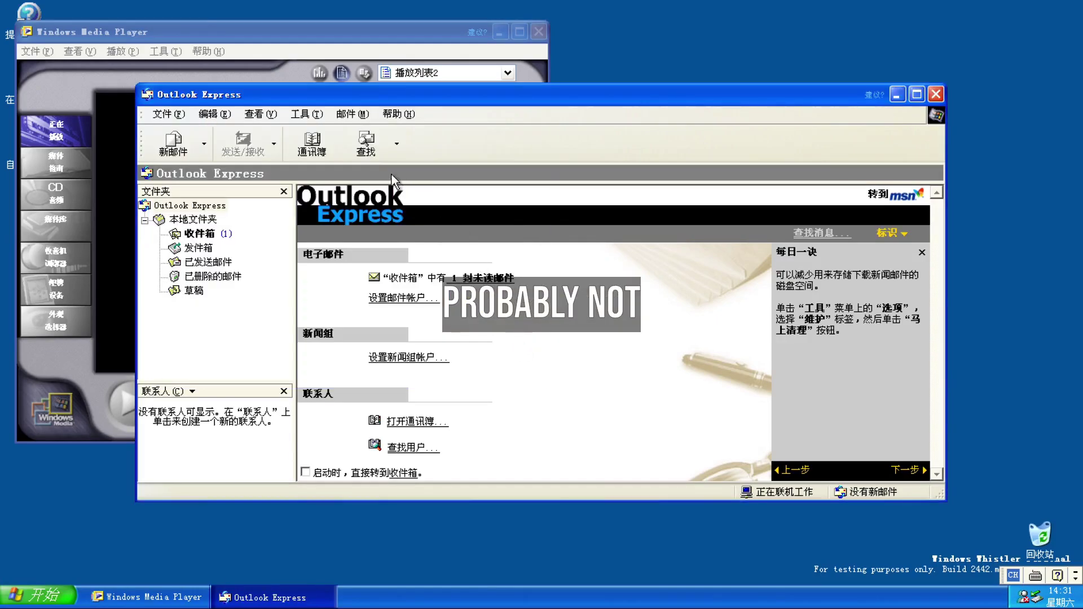
Review Outlook Express version 6.00.2442.0000 in its About box, then close Outlook Express
left_click(399, 113)
left_click(426, 189)
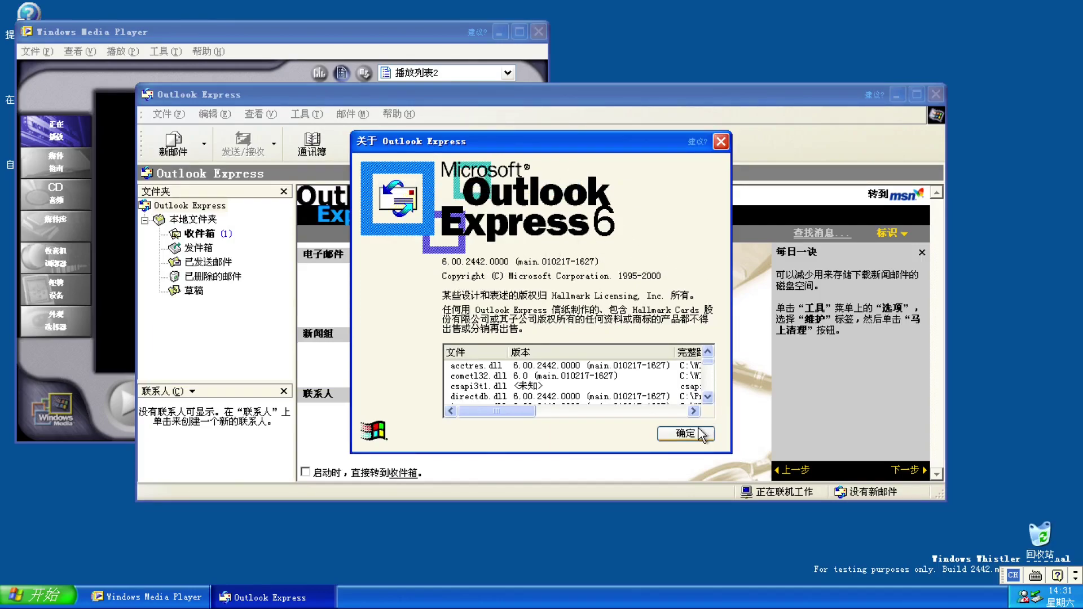
scroll(683, 392, "down", 3)
scroll(683, 393, "down", 3)
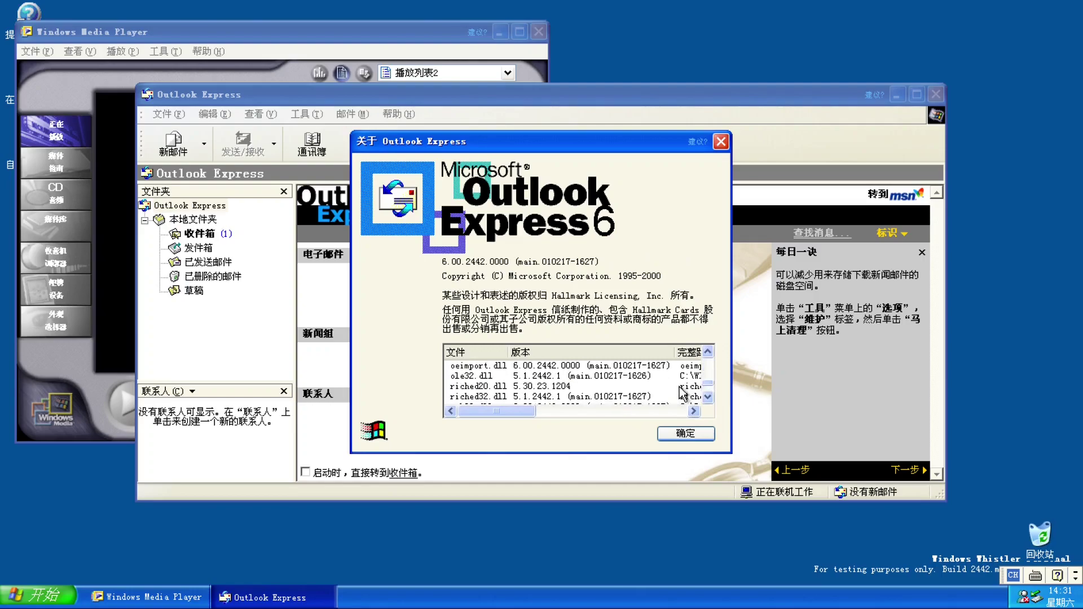
left_click(687, 432)
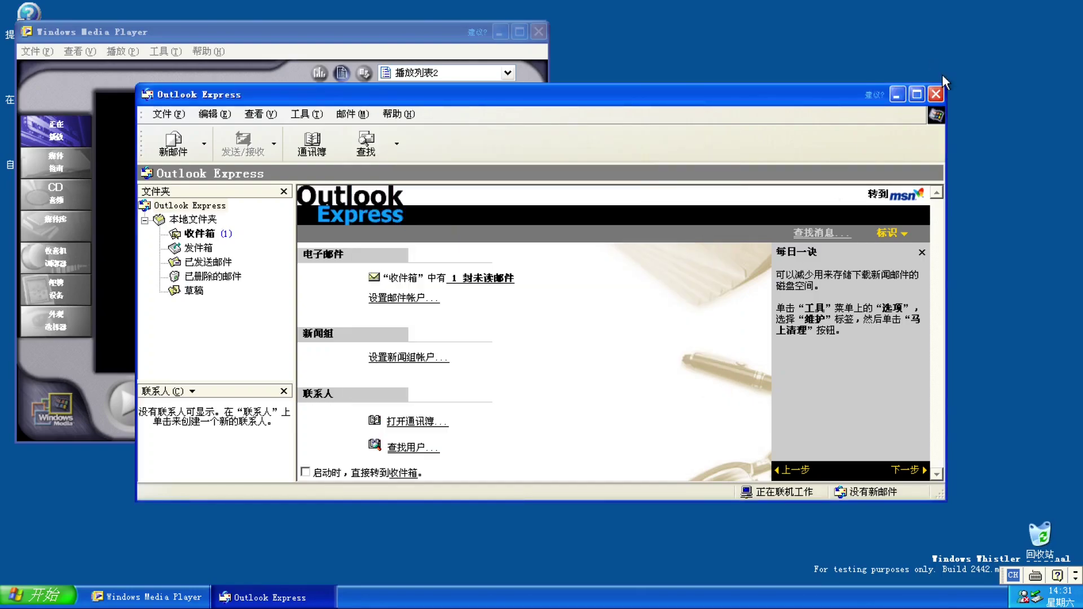
left_click(937, 95)
right_click(852, 597)
Open Taskbar and Start Menu Properties, move it right, and cancel notification area customisation
left_click(863, 585)
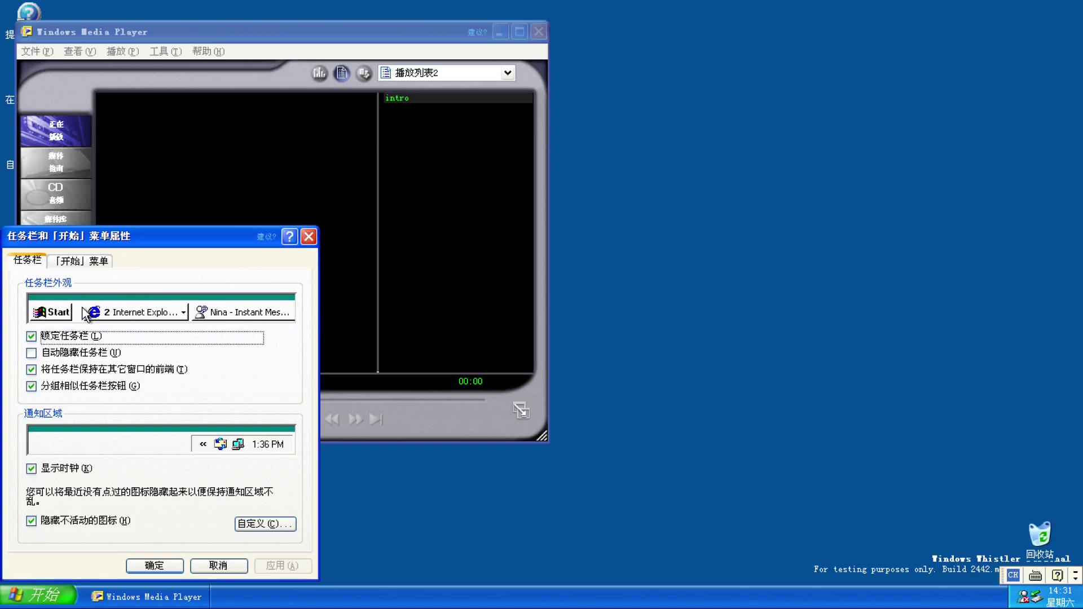
left_click_drag(85, 247, 466, 195)
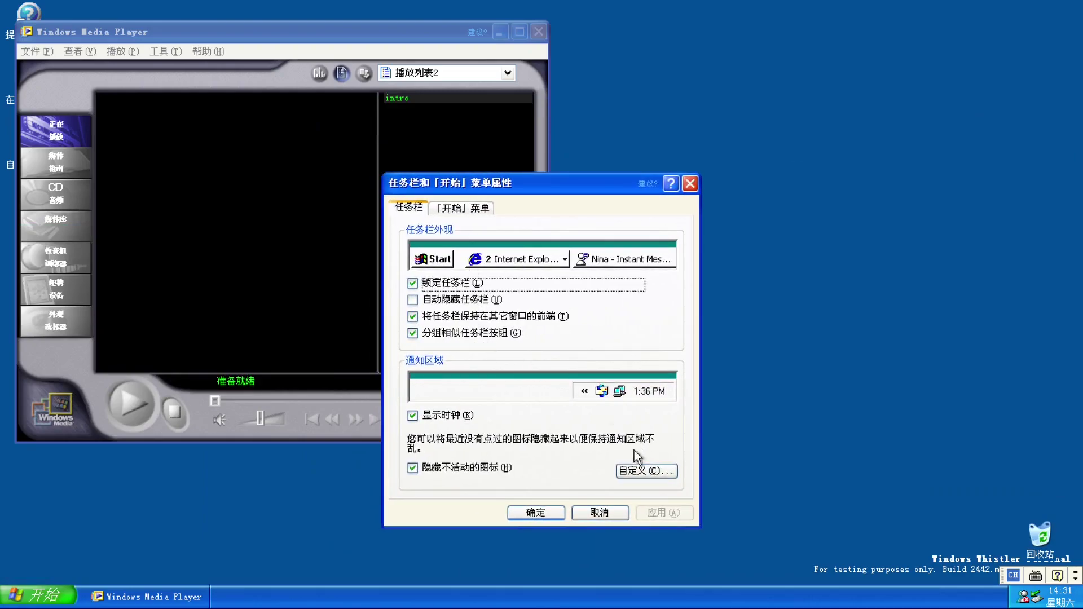
left_click(643, 471)
left_click(635, 522)
Close taskbar properties, open Display Properties, and apply the 我的当前主题 theme
left_click(620, 514)
right_click(662, 349)
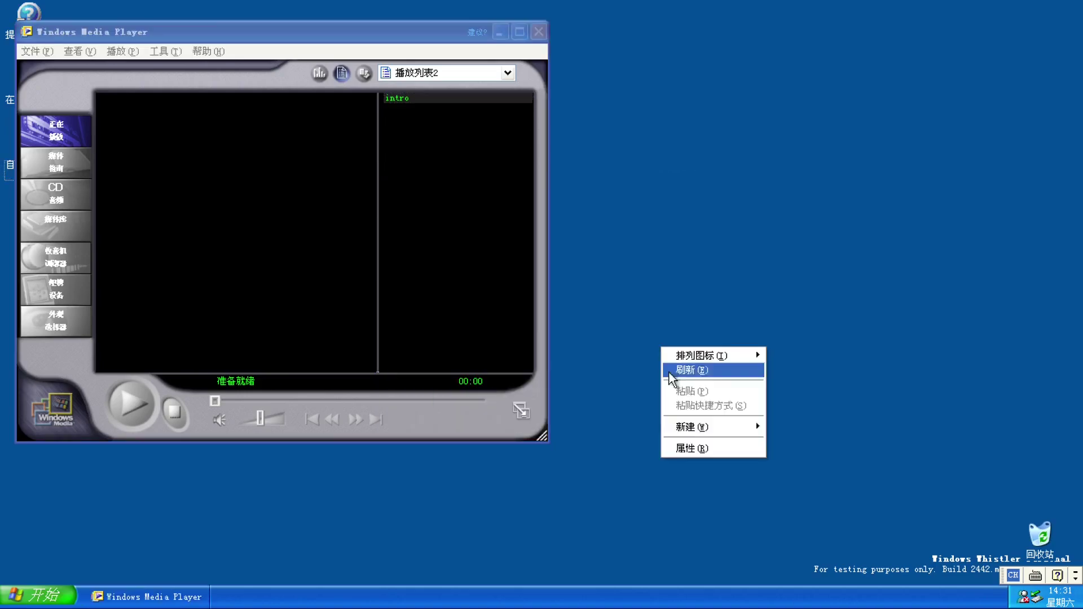
left_click(692, 448)
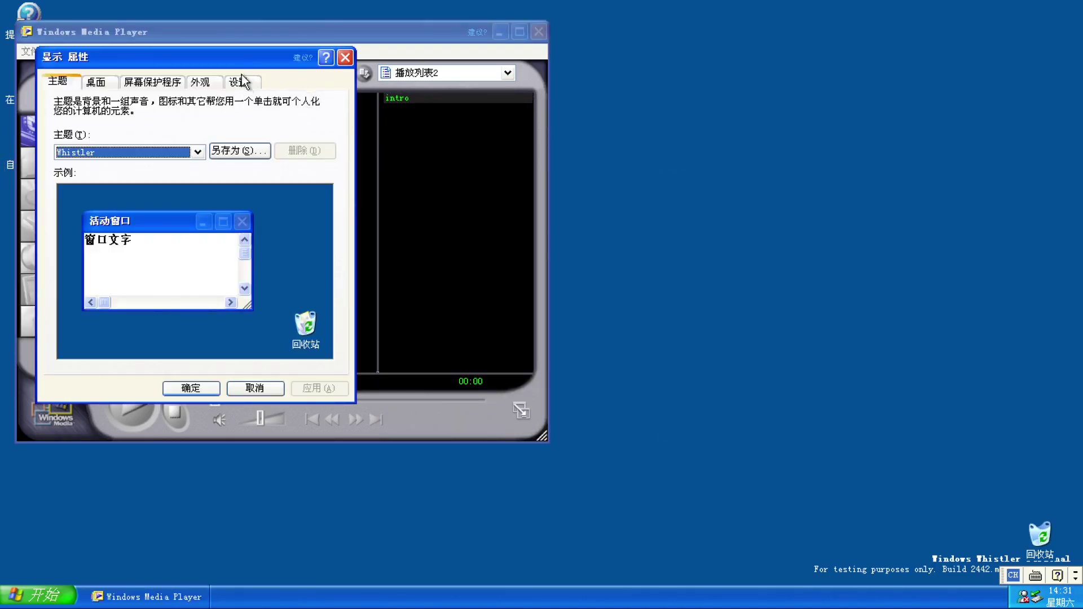
left_click(244, 80)
left_click(60, 81)
left_click(92, 151)
left_click(90, 165)
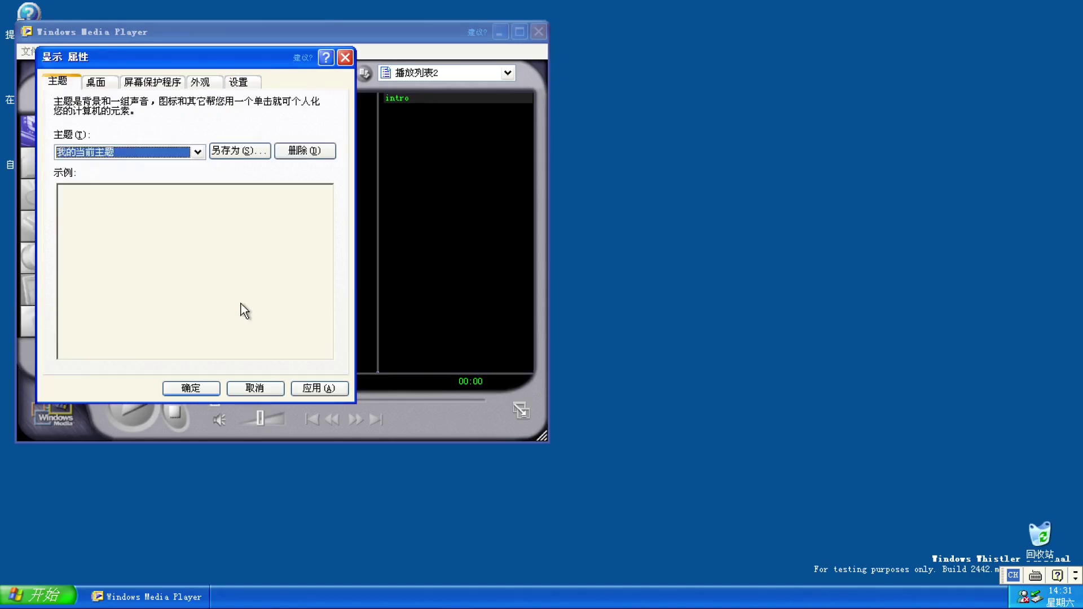
left_click(328, 387)
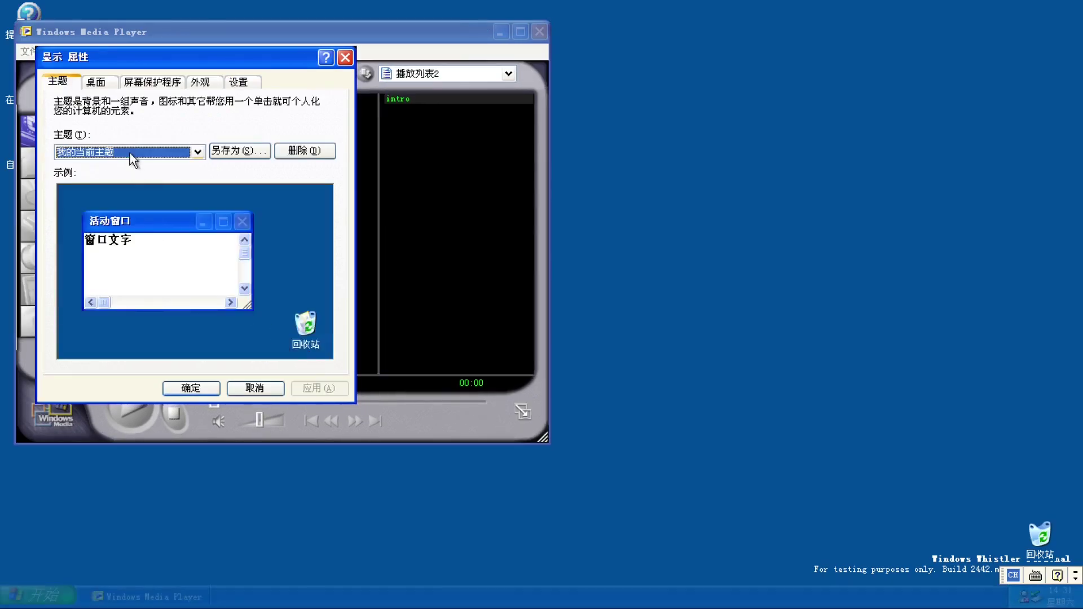
Select the Windows Classic theme, dismiss the loading error, and apply it
left_click(60, 593)
left_click(97, 150)
left_click(95, 151)
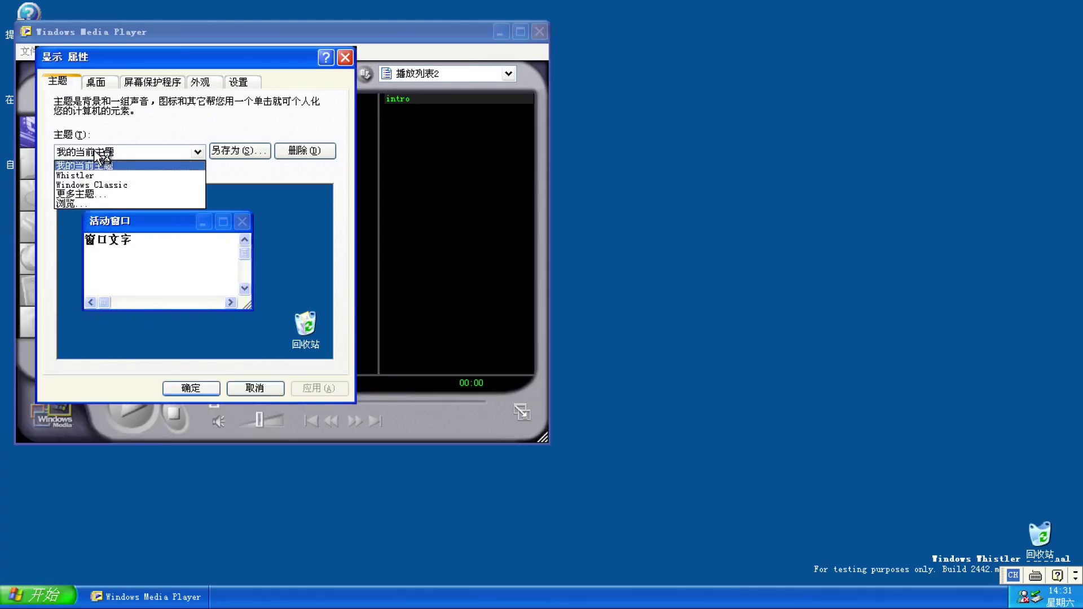
left_click(102, 186)
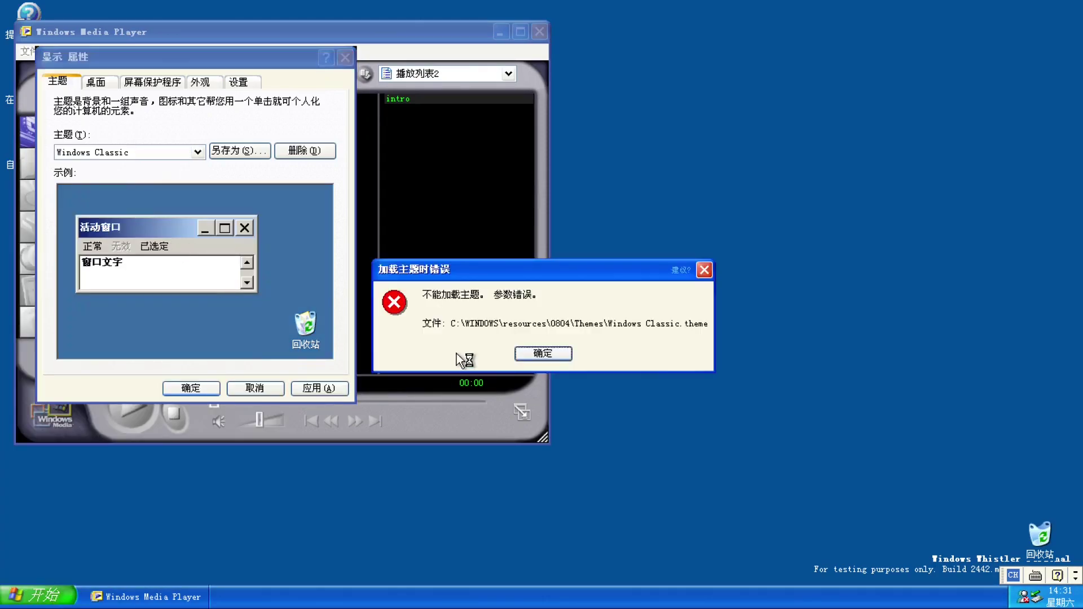
left_click(539, 357)
left_click(326, 388)
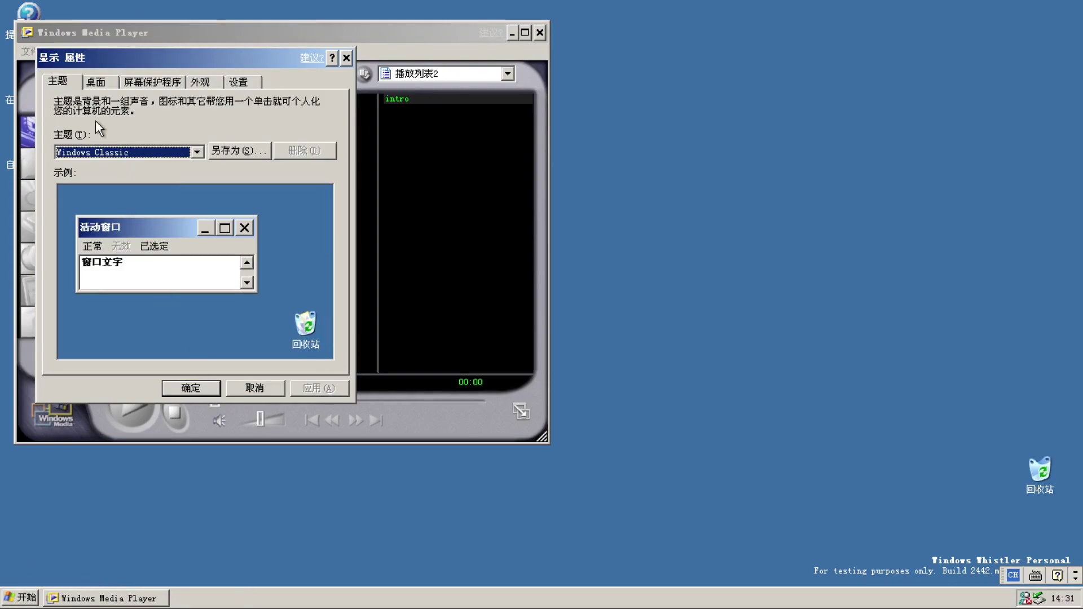
Try the More Themes Online and Browse theme options, closing each without changes
left_click(96, 152)
left_click(100, 193)
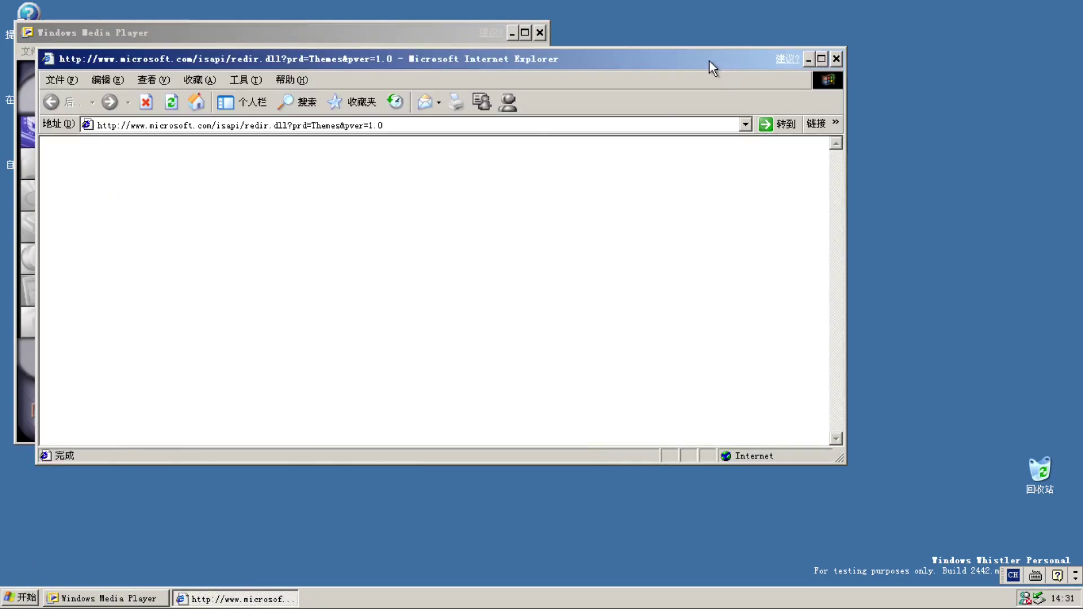
left_click(926, 135)
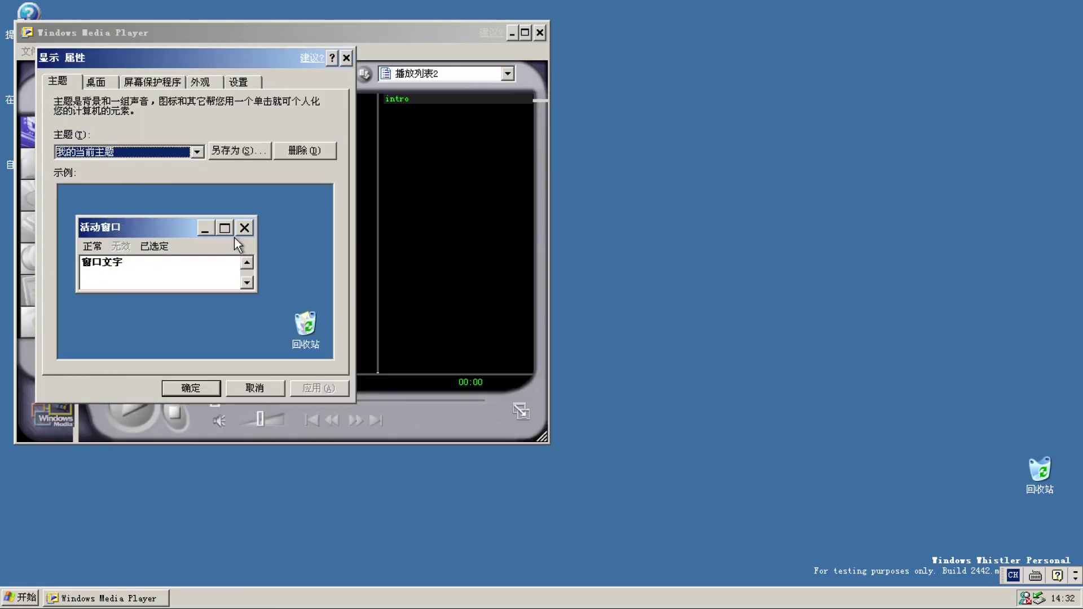
left_click(101, 152)
left_click(83, 206)
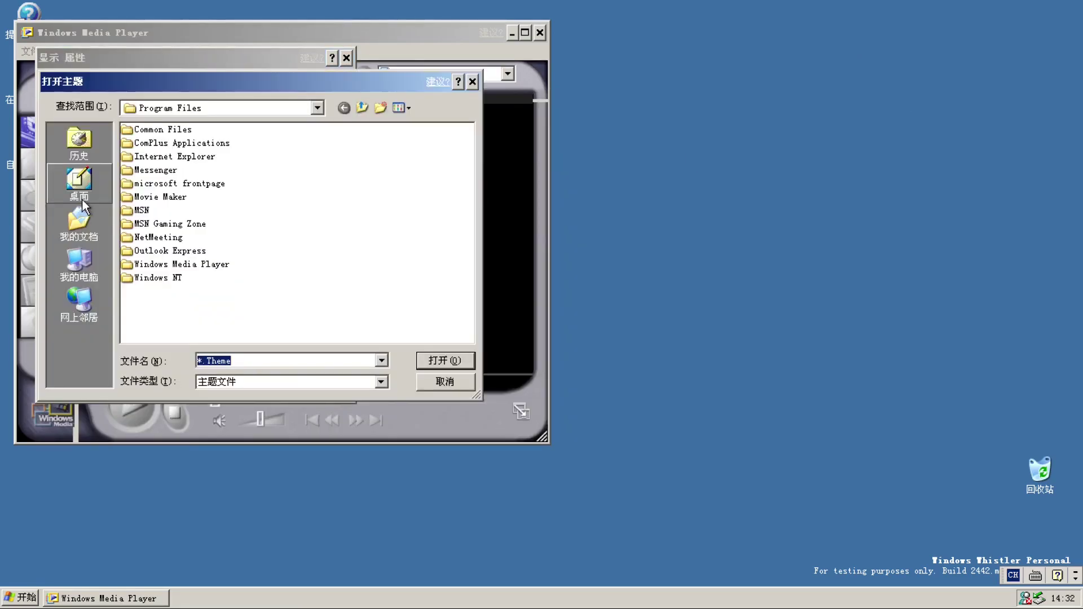
left_click(435, 378)
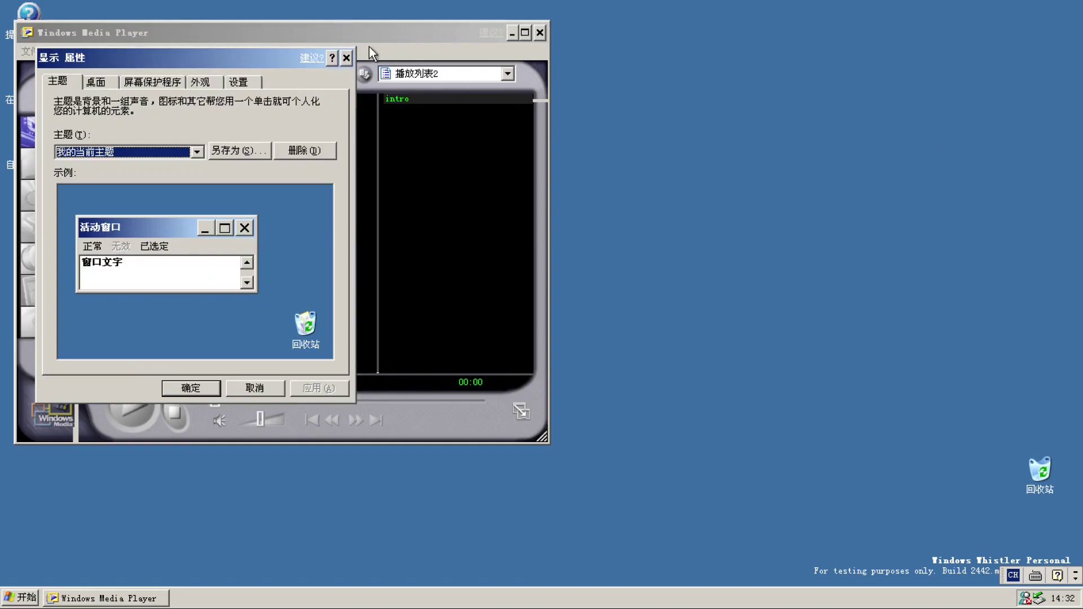
Close Display Properties and Windows Media Player, leaving the bare desktop
left_click(347, 58)
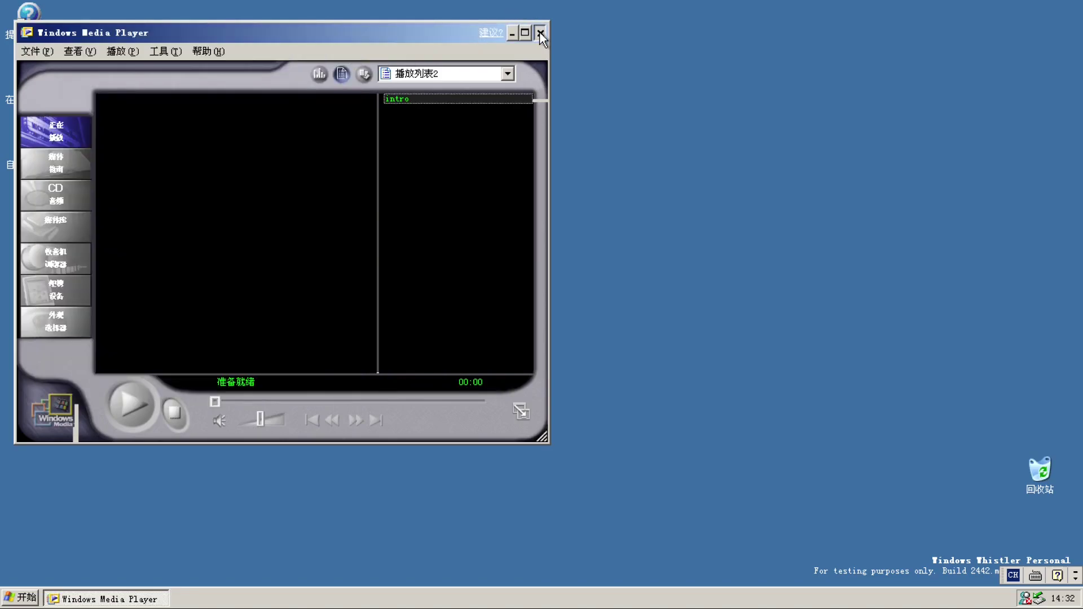
left_click(540, 33)
right_click(377, 196)
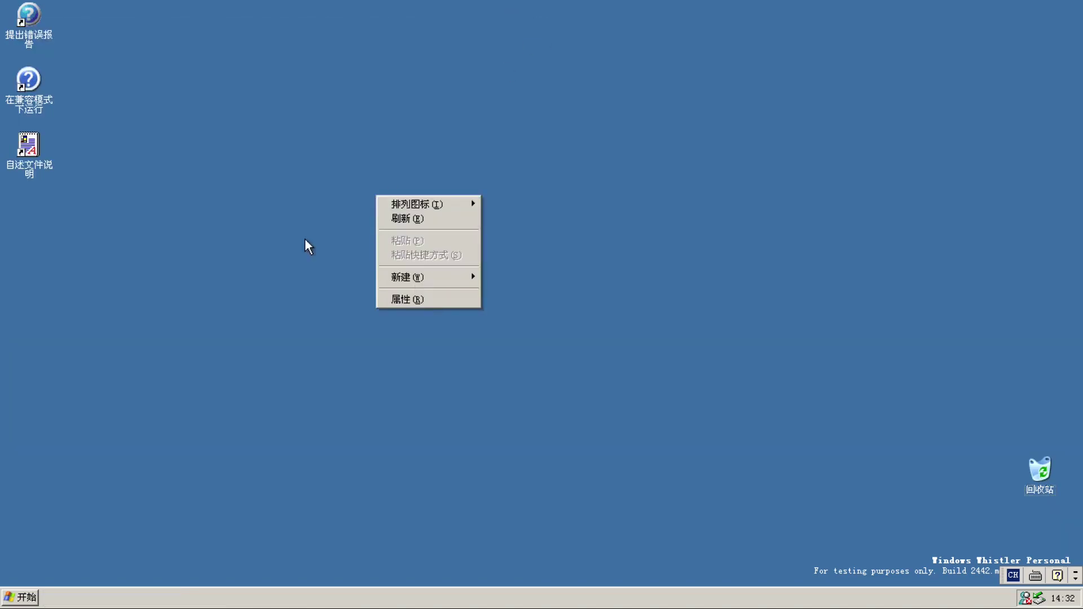
Open the 提出错误报告 desktop shortcut, then close Help and Support Services
left_click(27, 29)
double_click(31, 35)
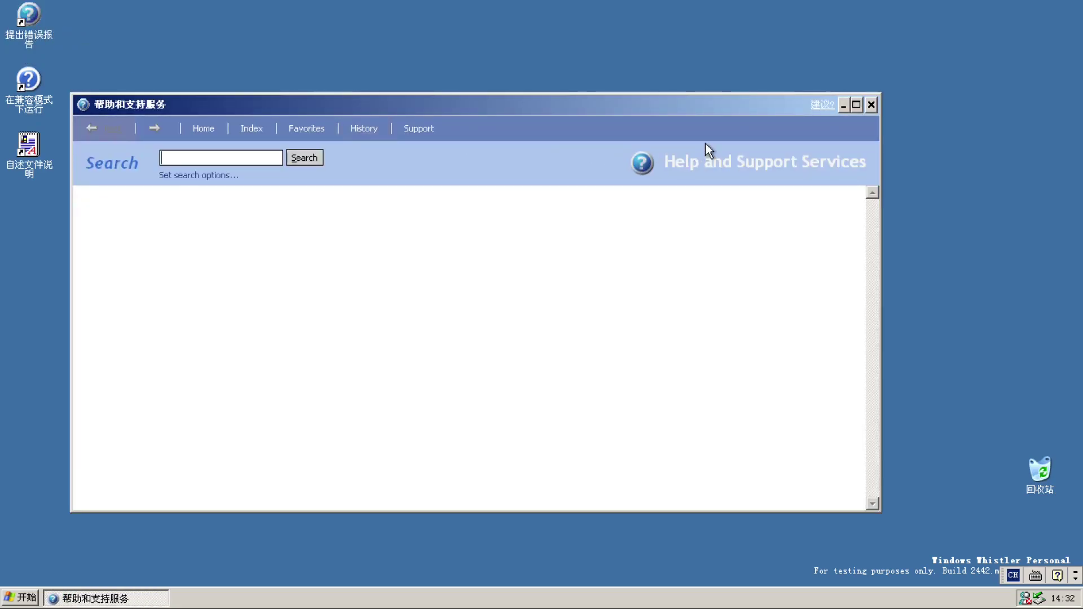
left_click(872, 105)
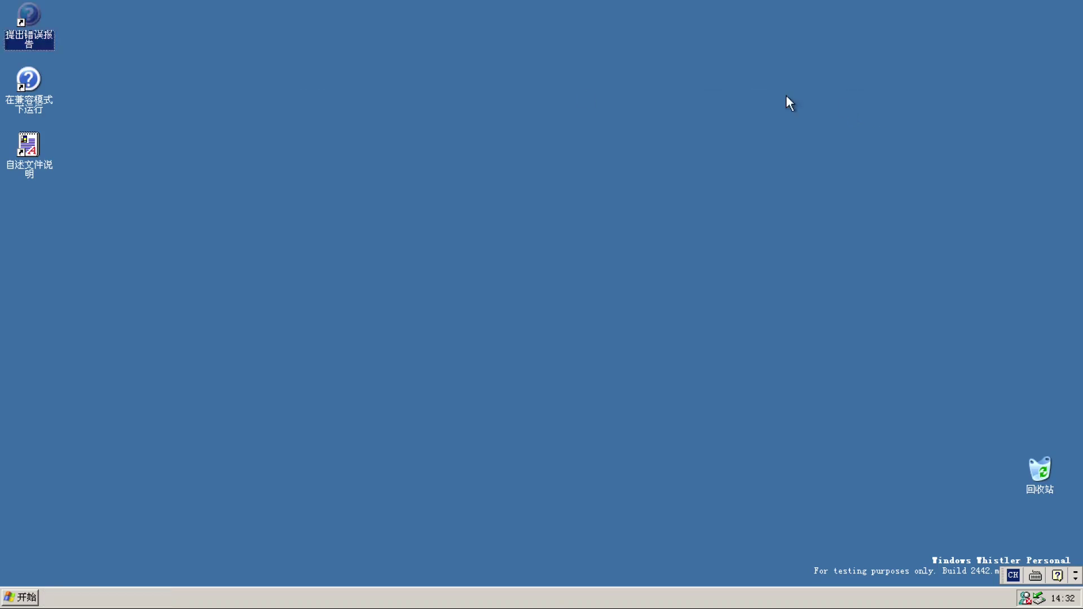
View the 在兼容模式下运行 help page, dismiss its feedback form, close it, and reopen Start
double_click(45, 97)
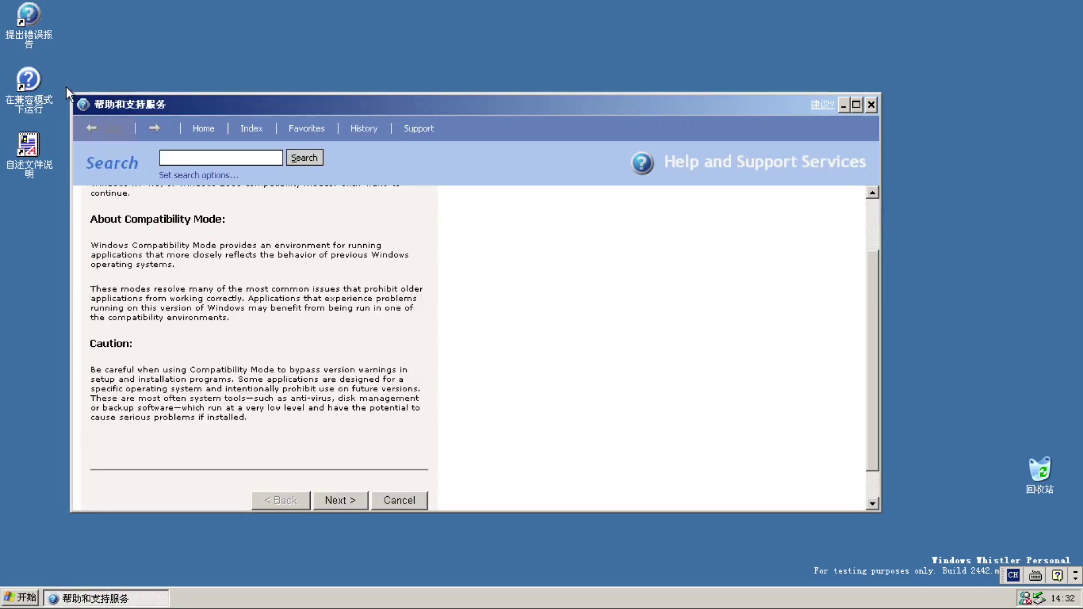
scroll(295, 248, "up", 3)
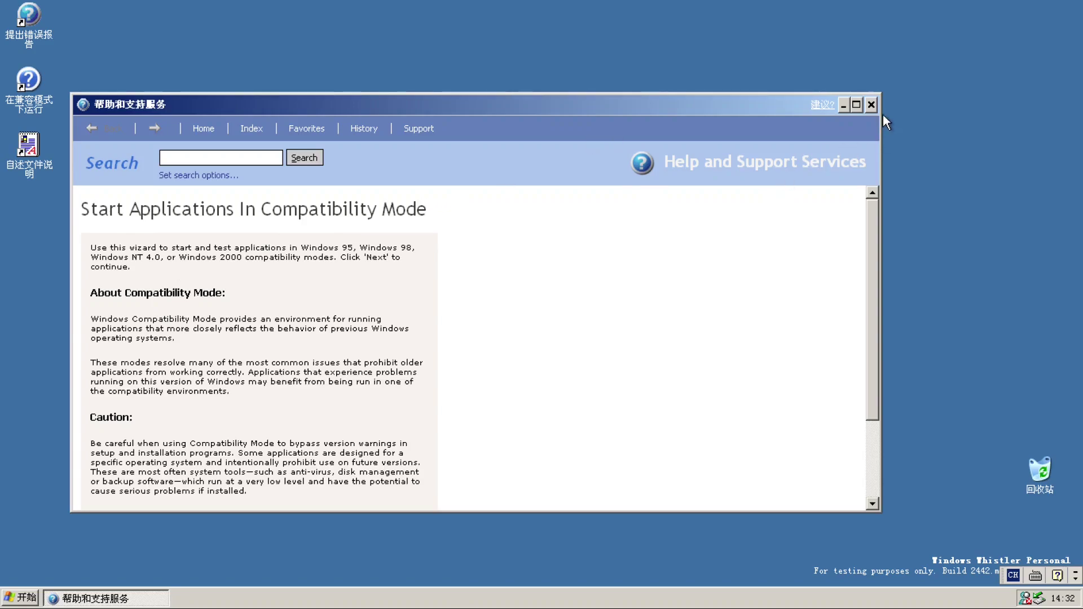
left_click(823, 105)
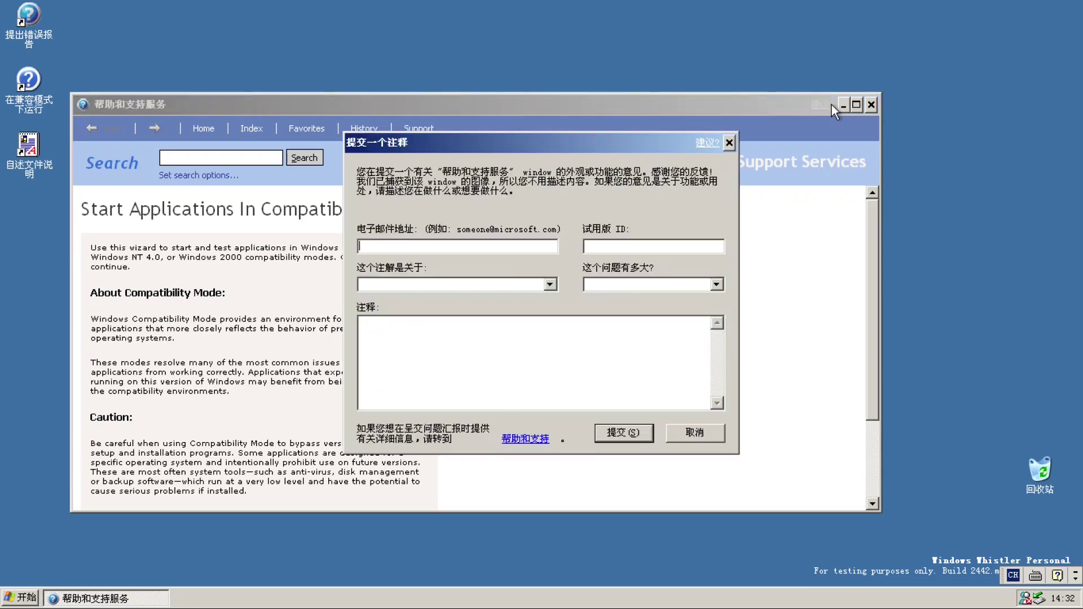
left_click(729, 143)
left_click(872, 104)
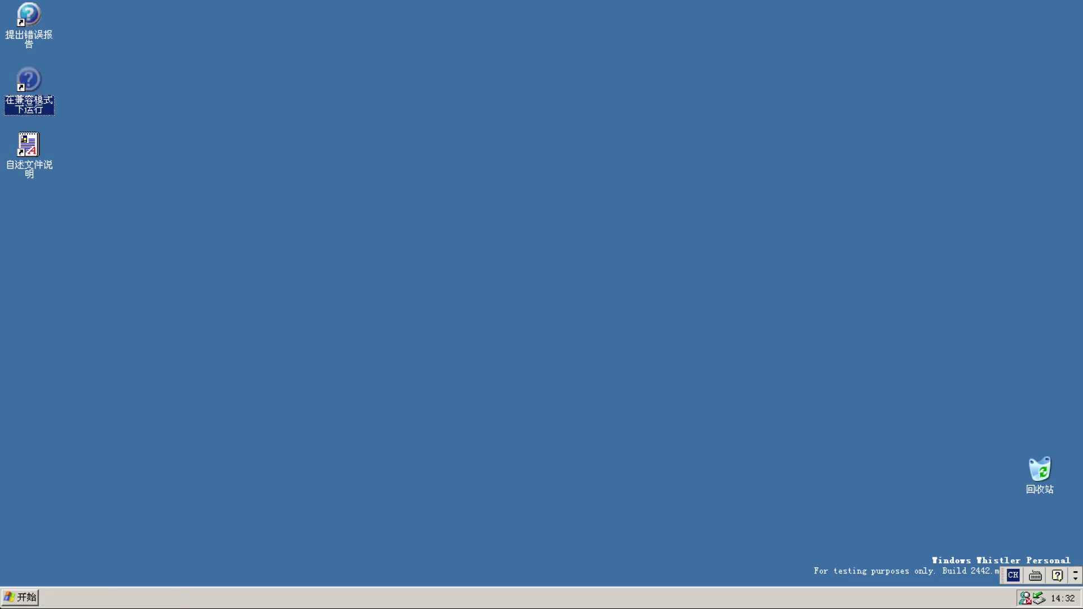
key("super")
mouse_move(76, 550)
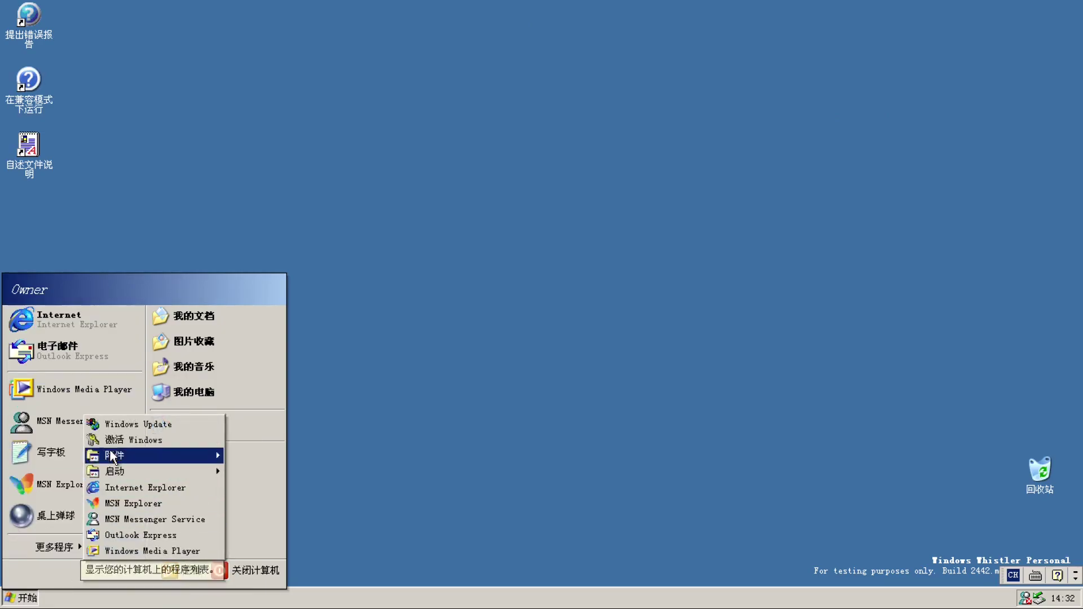
Launch Windows Movie Maker from Accessories, close its tutorial, and check version 1.1.2232.0
mouse_move(110, 458)
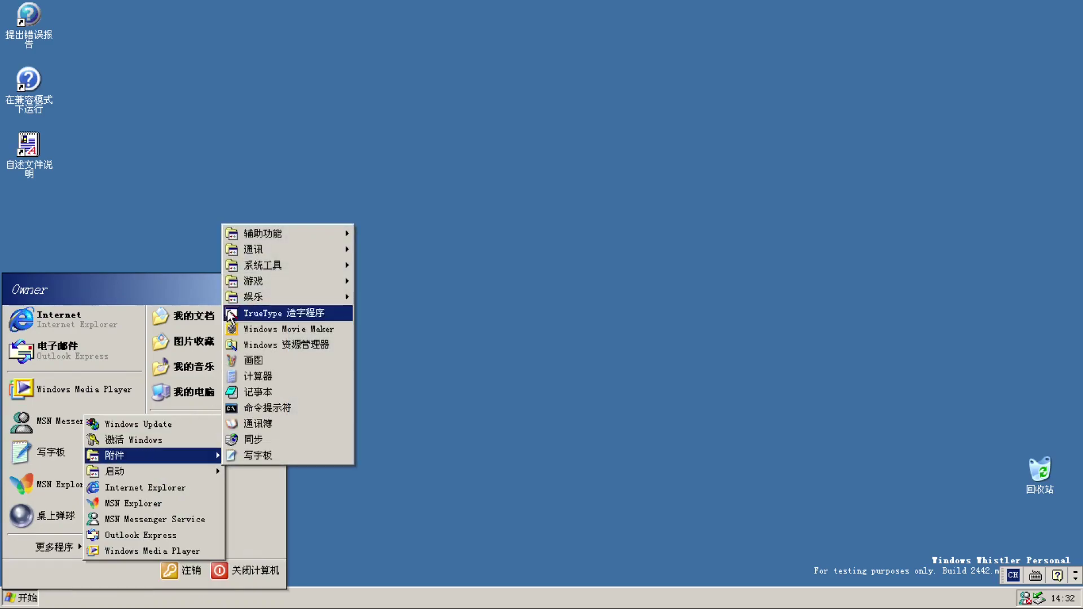
left_click(289, 329)
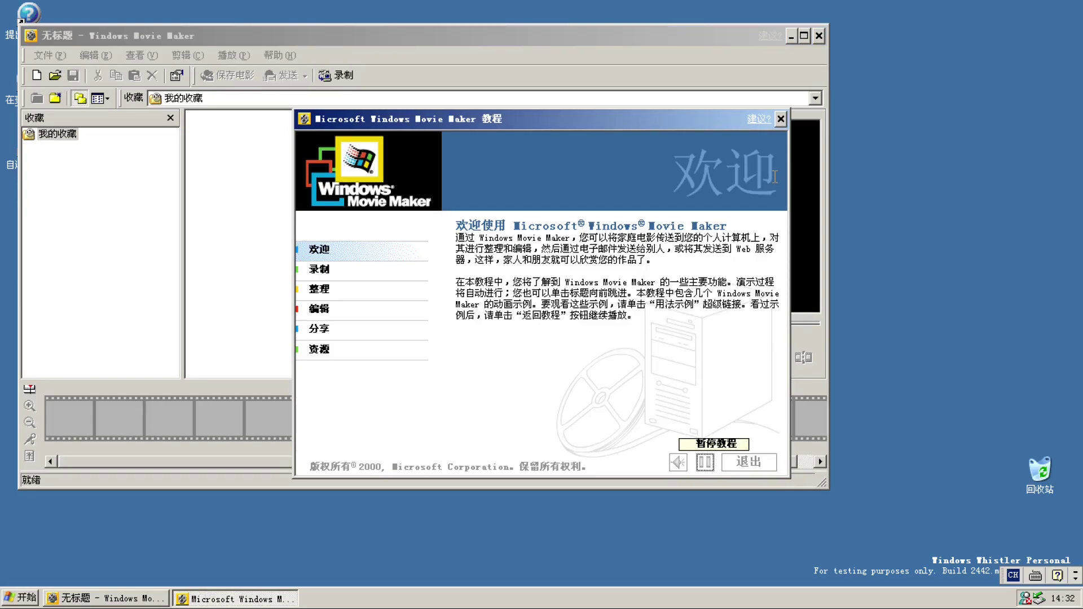
left_click(781, 119)
left_click(280, 56)
left_click(310, 128)
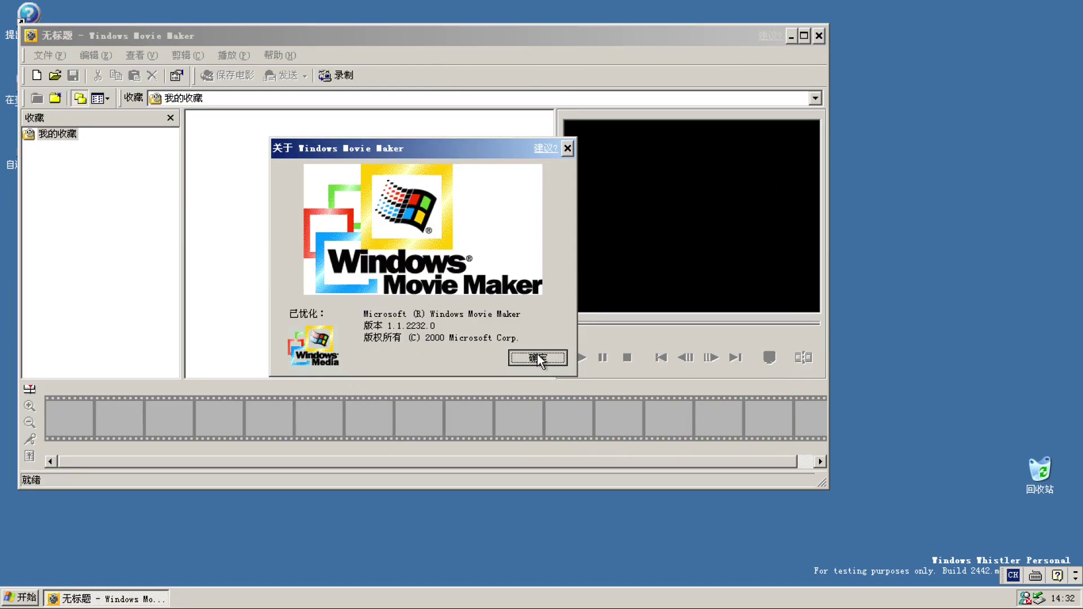
left_click(520, 358)
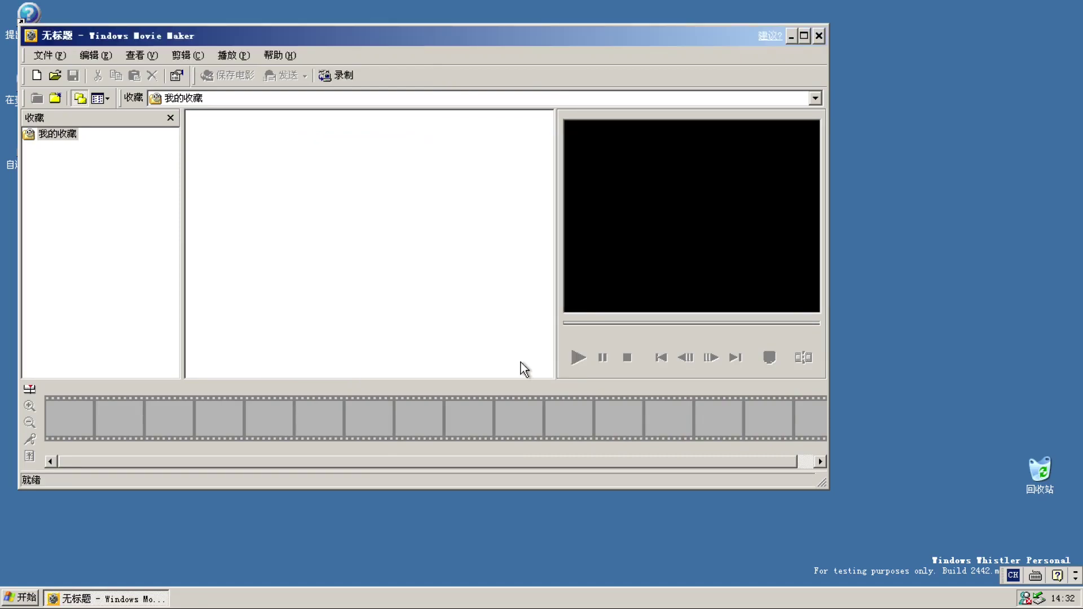
Create a new blank project and add a new collection folder
left_click(50, 55)
mouse_move(114, 77)
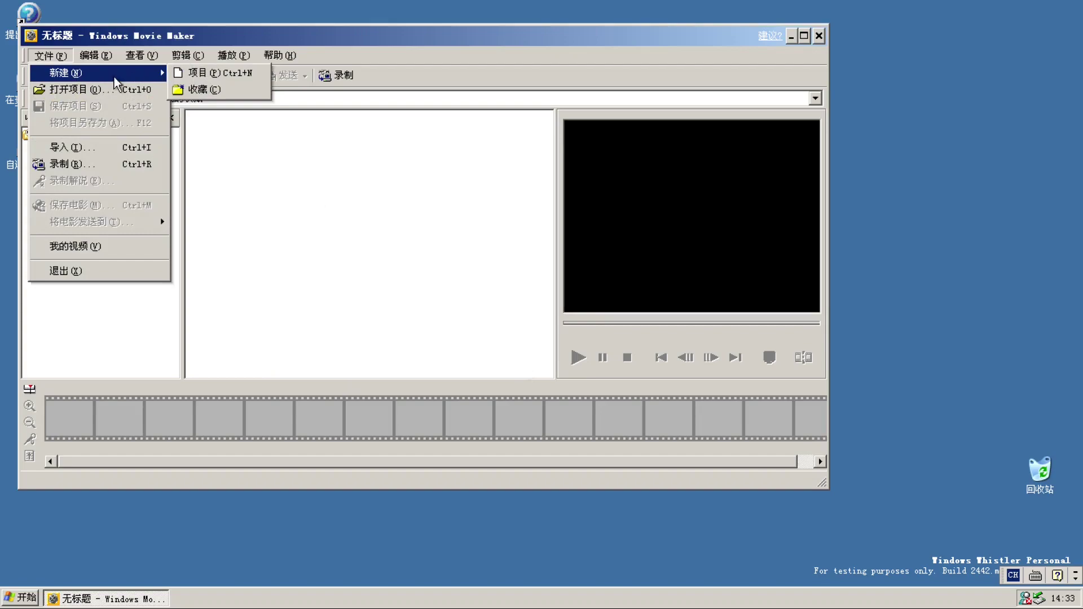
left_click(235, 70)
right_click(77, 146)
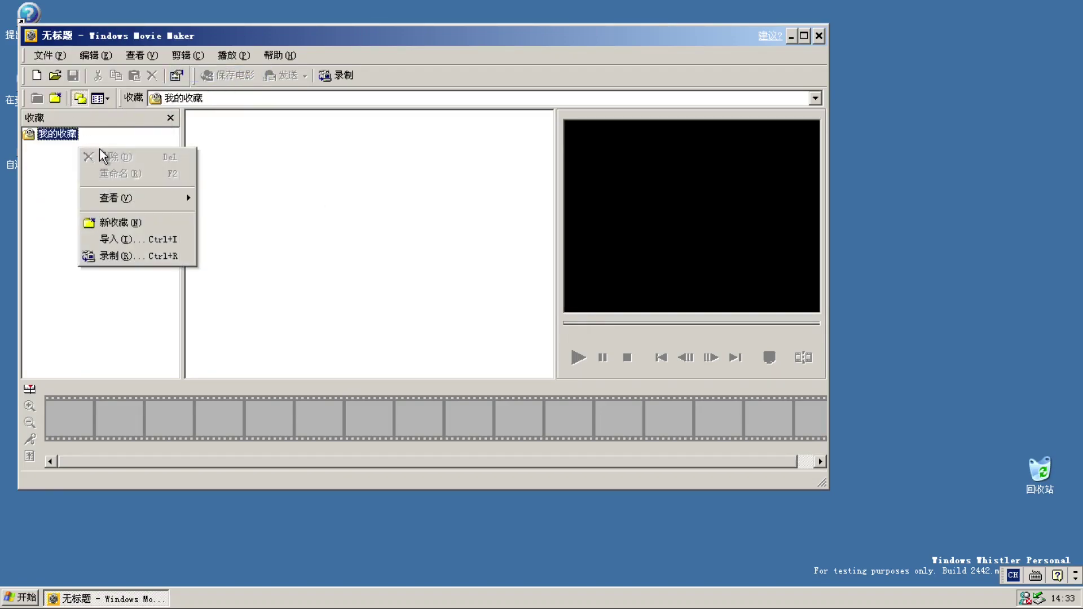
left_click(123, 222)
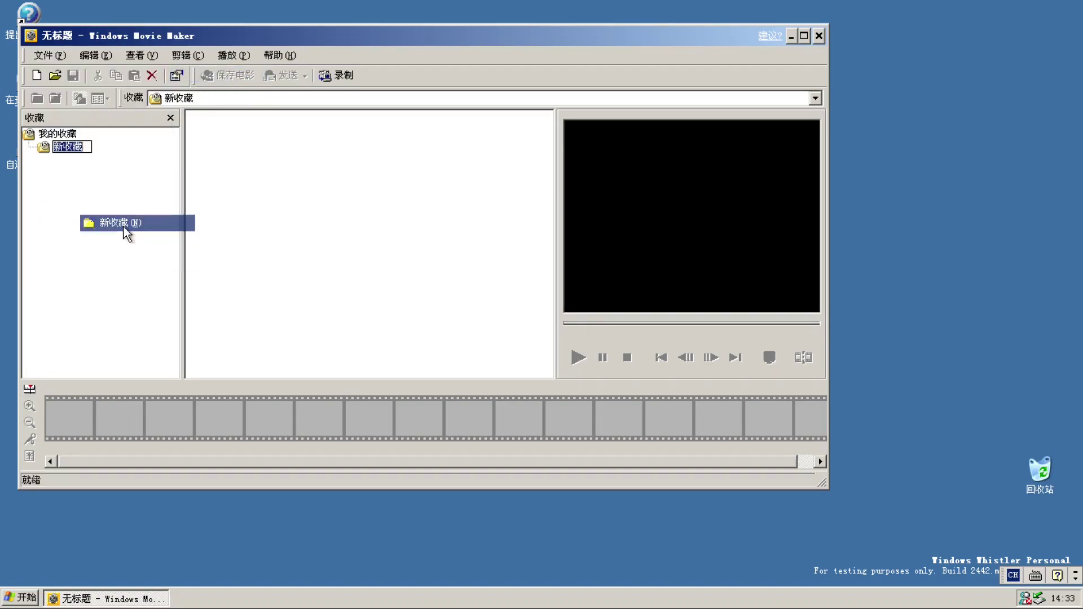
left_click(50, 56)
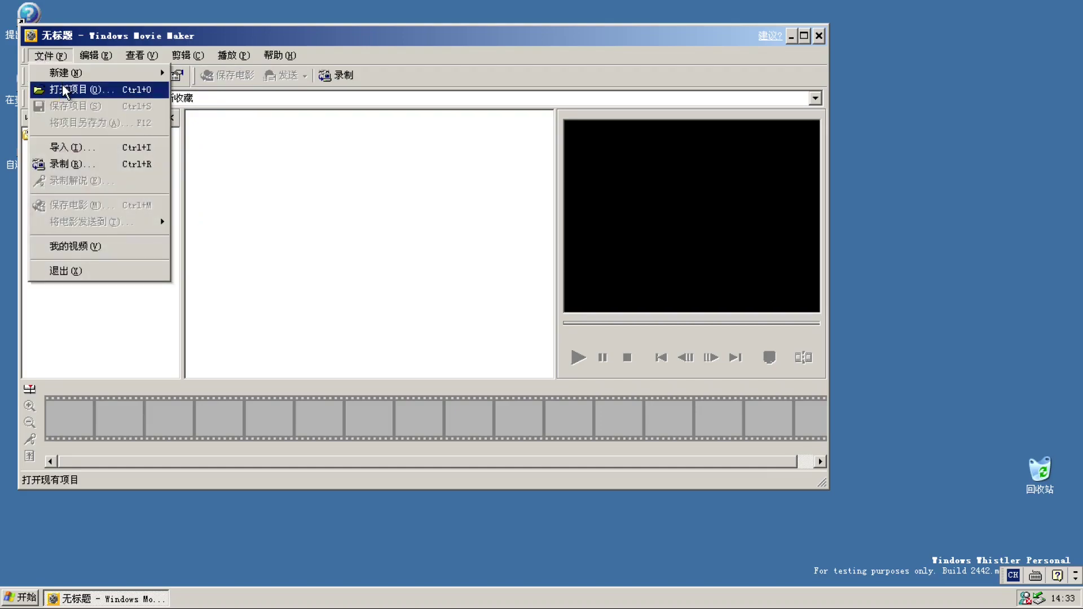
Import the sample video from 我的视频 as clips
left_click(86, 147)
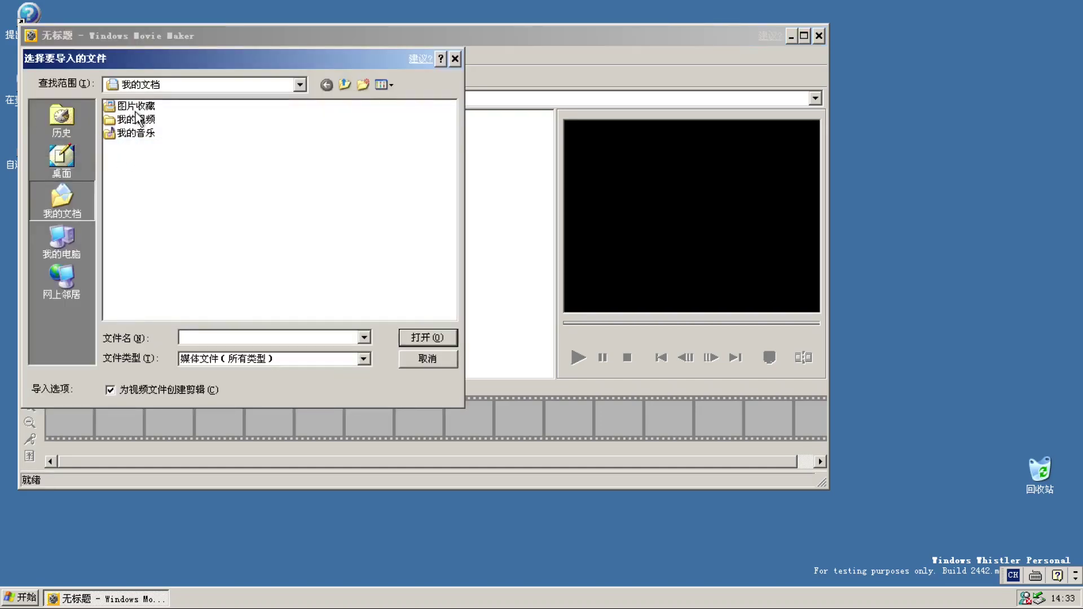
double_click(137, 106)
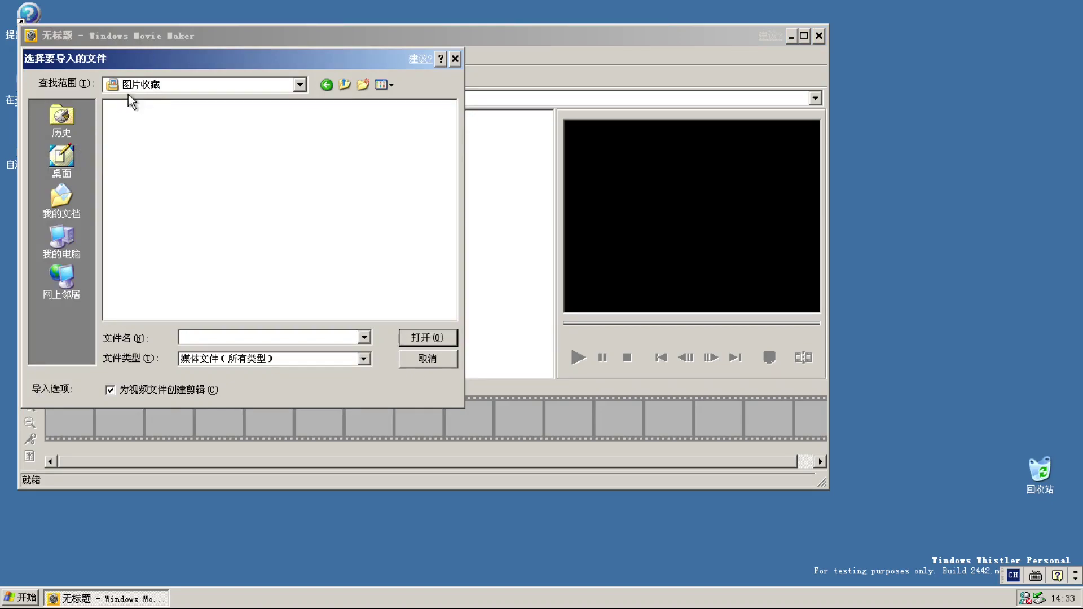
left_click(135, 85)
left_click(126, 124)
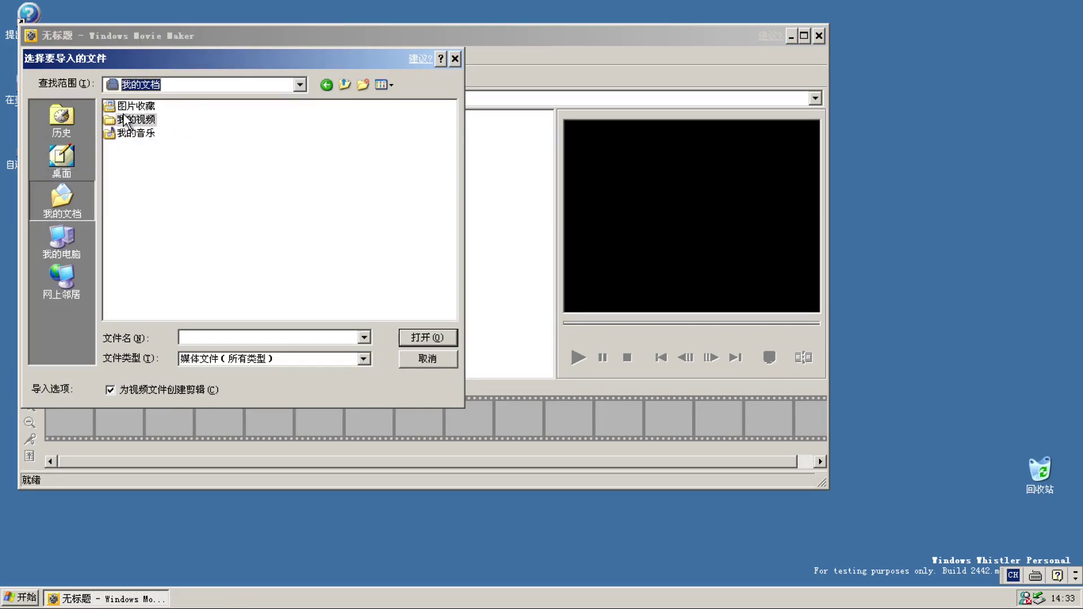
double_click(127, 120)
double_click(134, 121)
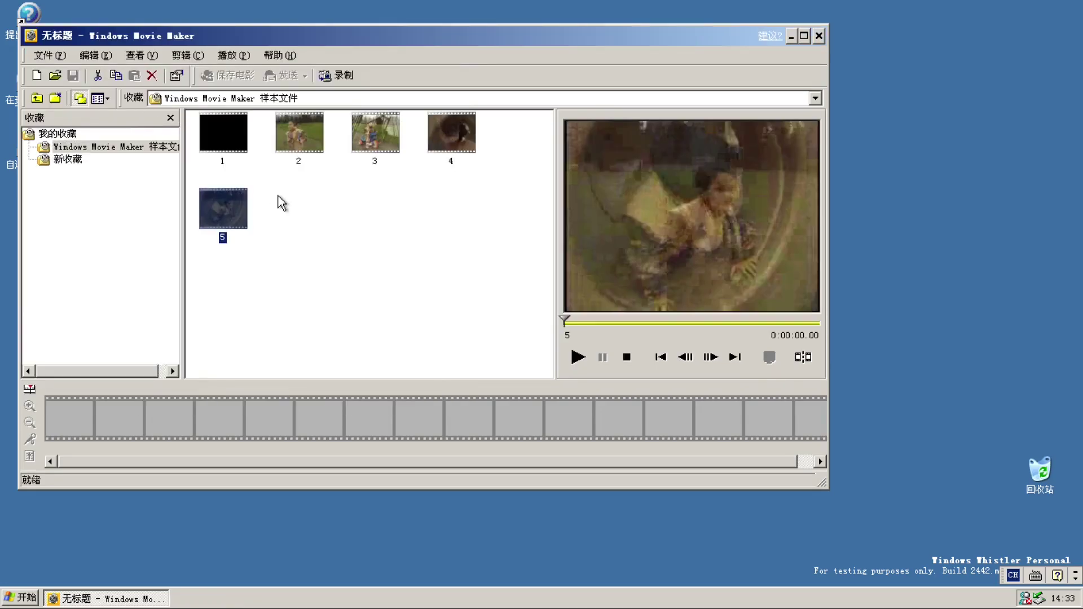
Place clips 1–5 in order on the storyboard and preview the movie
left_click_drag(251, 143, 90, 408)
left_click_drag(323, 142, 148, 422)
left_click_drag(238, 364, 208, 401)
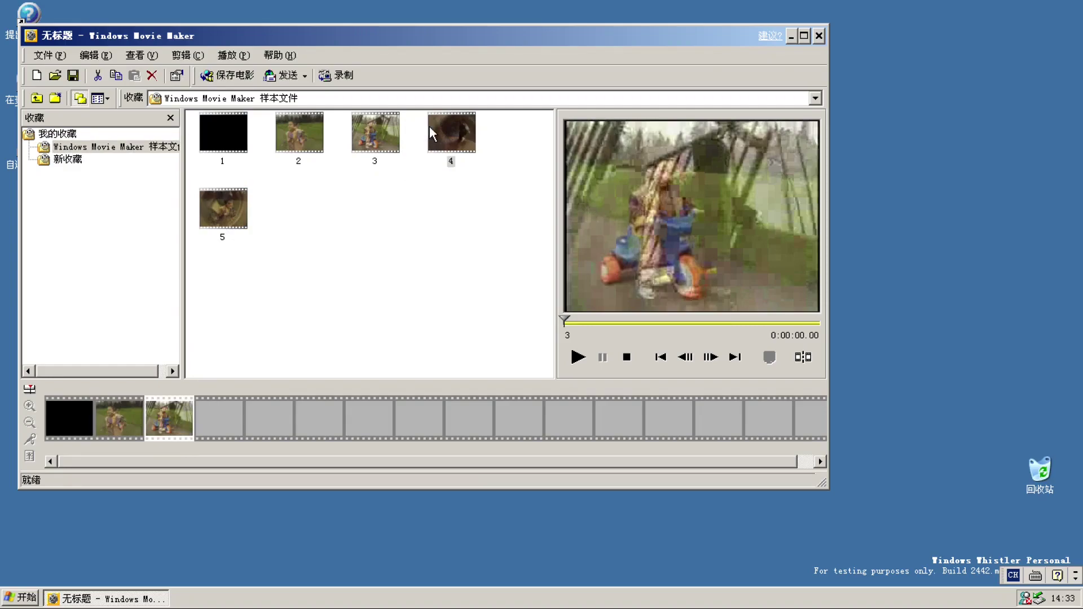
left_click_drag(432, 135, 222, 414)
left_click_drag(224, 210, 270, 416)
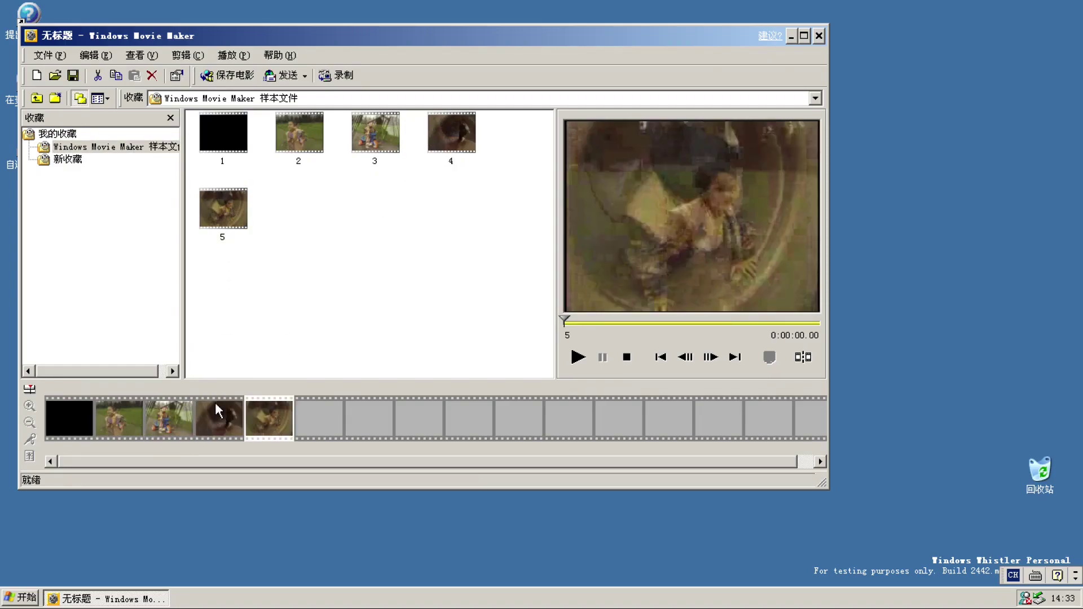
left_click(64, 427)
left_click(578, 357)
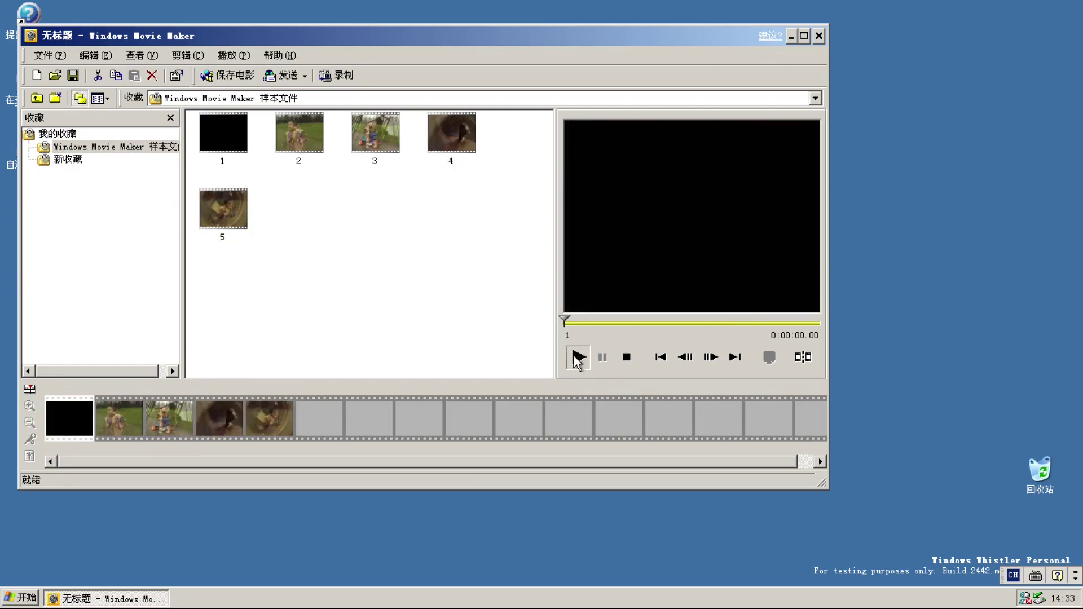
left_click(626, 357)
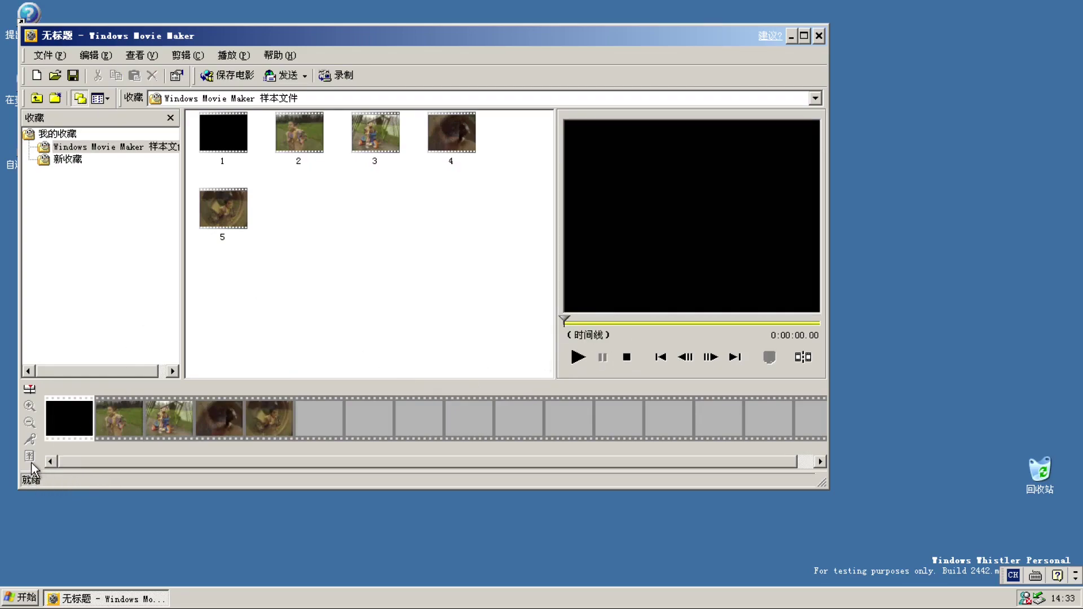
Play the five clips in timeline view, then close Movie Maker without saving
left_click(29, 389)
left_click(583, 360)
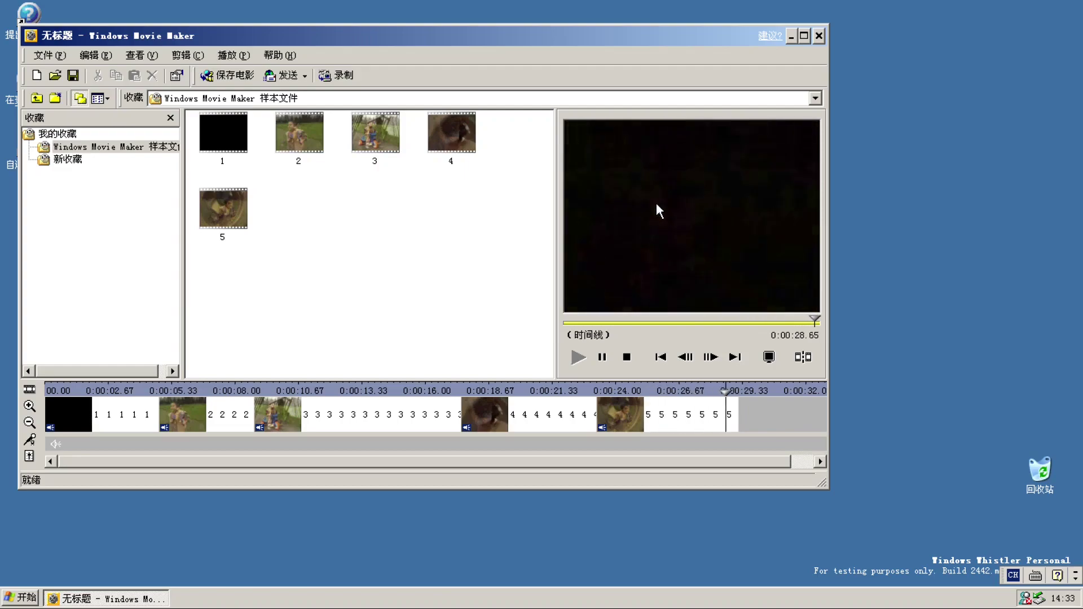
left_click(62, 162)
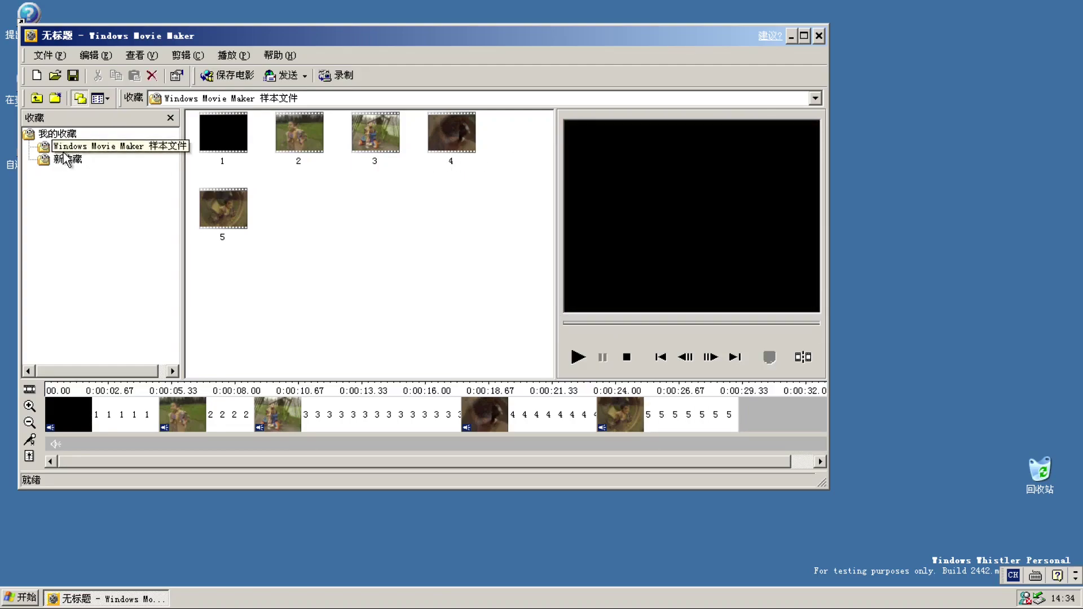
left_click(818, 37)
left_click(528, 341)
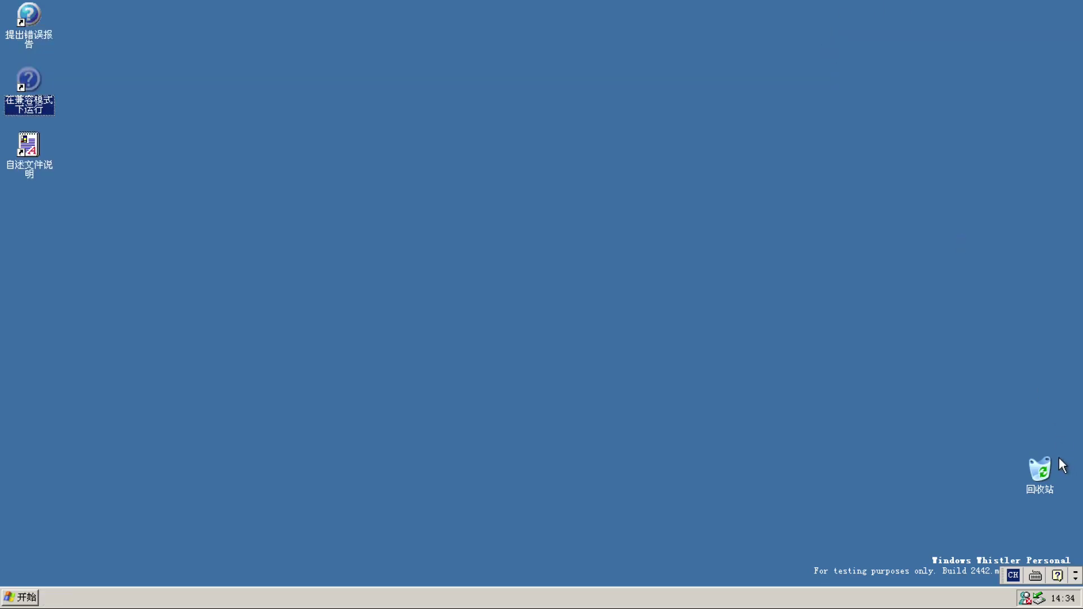
left_click_drag(1044, 469, 1064, 539)
Open and close MSN Explorer, then launch the TrueType Private Character Editor
left_click(19, 598)
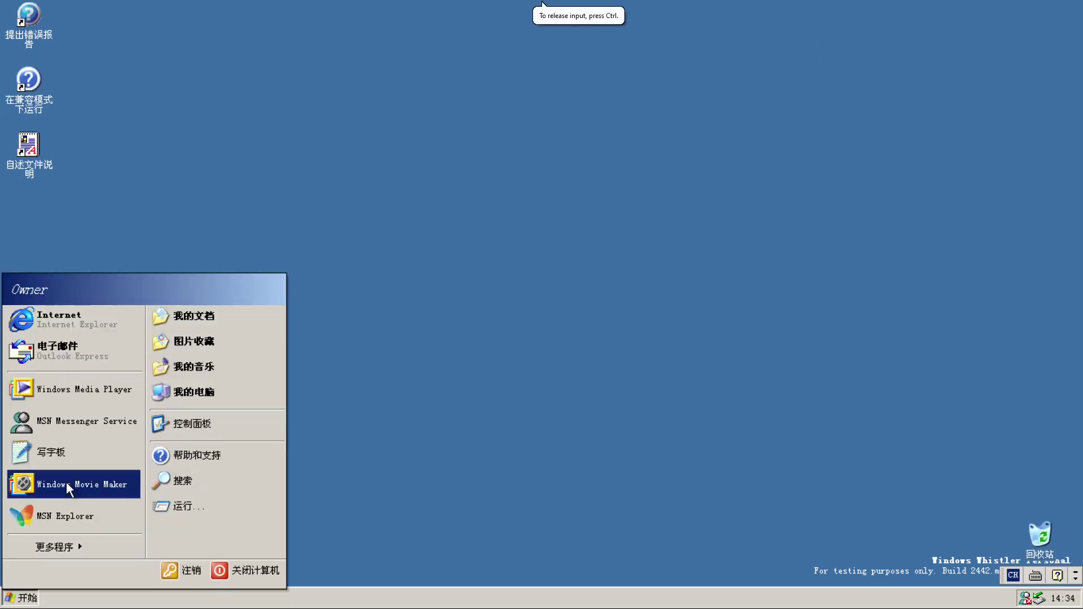
left_click(72, 517)
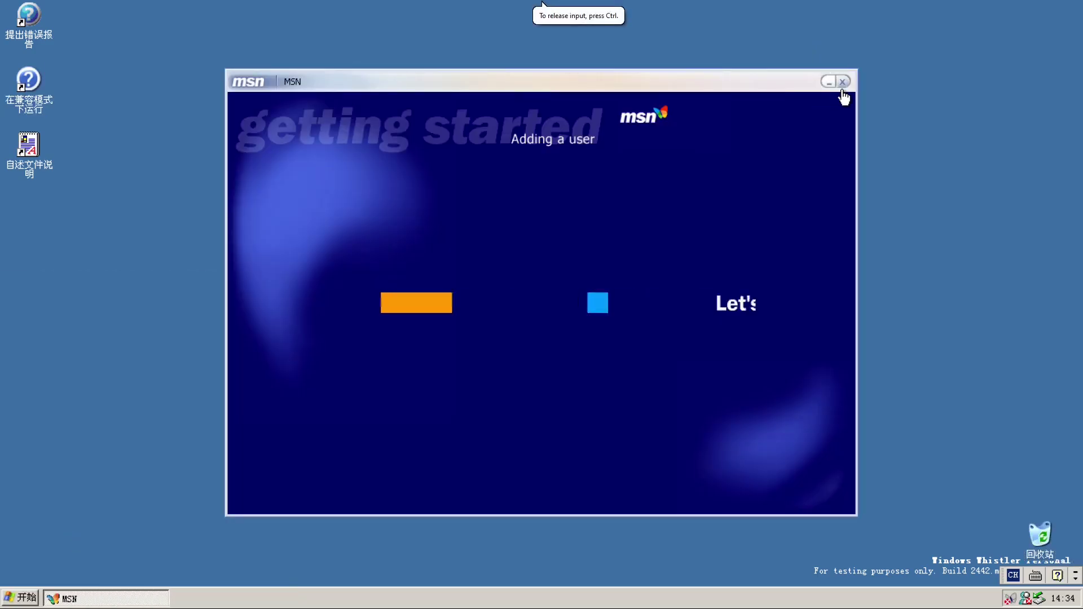
left_click(843, 82)
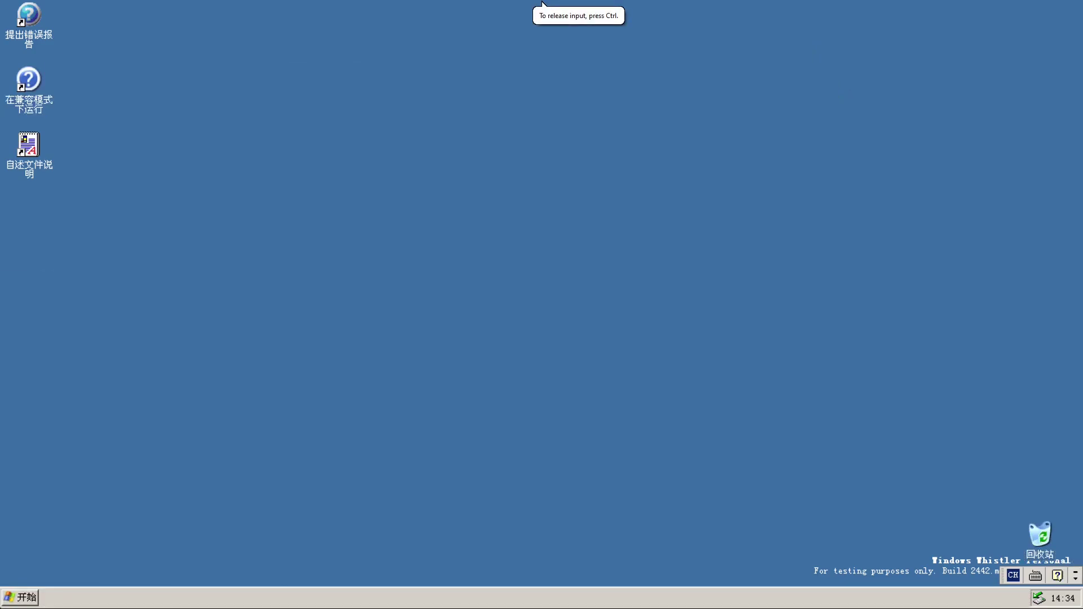
left_click(20, 597)
left_click(57, 547)
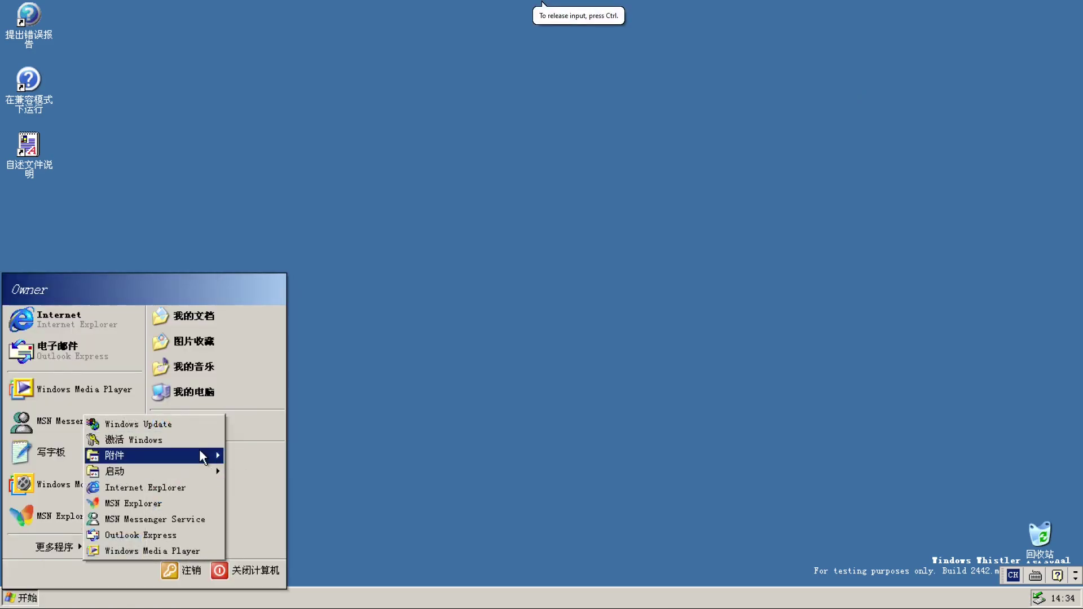
mouse_move(218, 454)
left_click(281, 319)
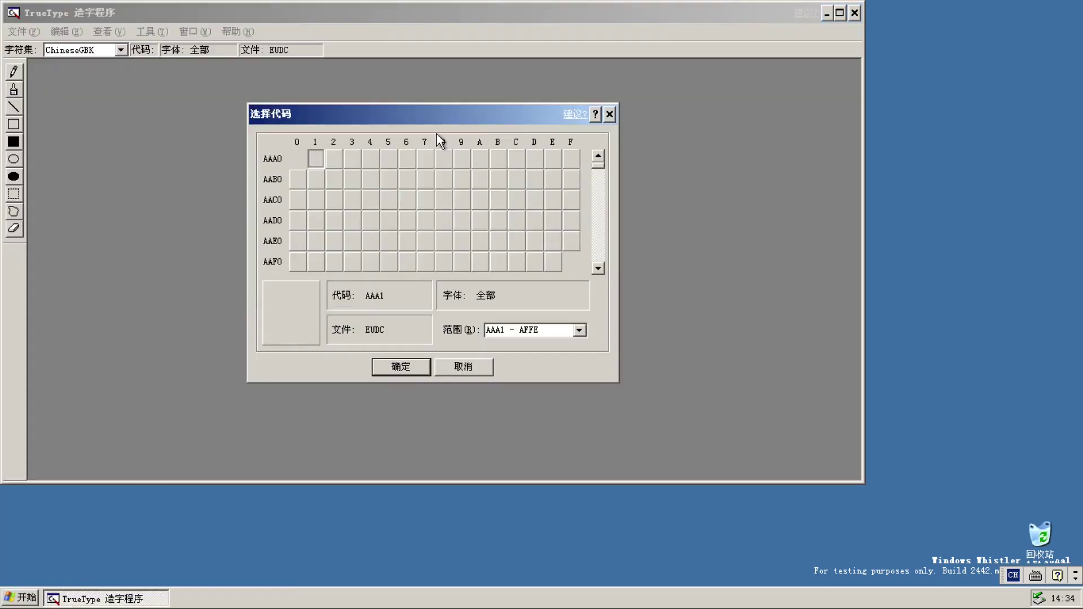
Select character code AAD6 for editing
left_click(335, 200)
left_click(407, 221)
left_click(416, 368)
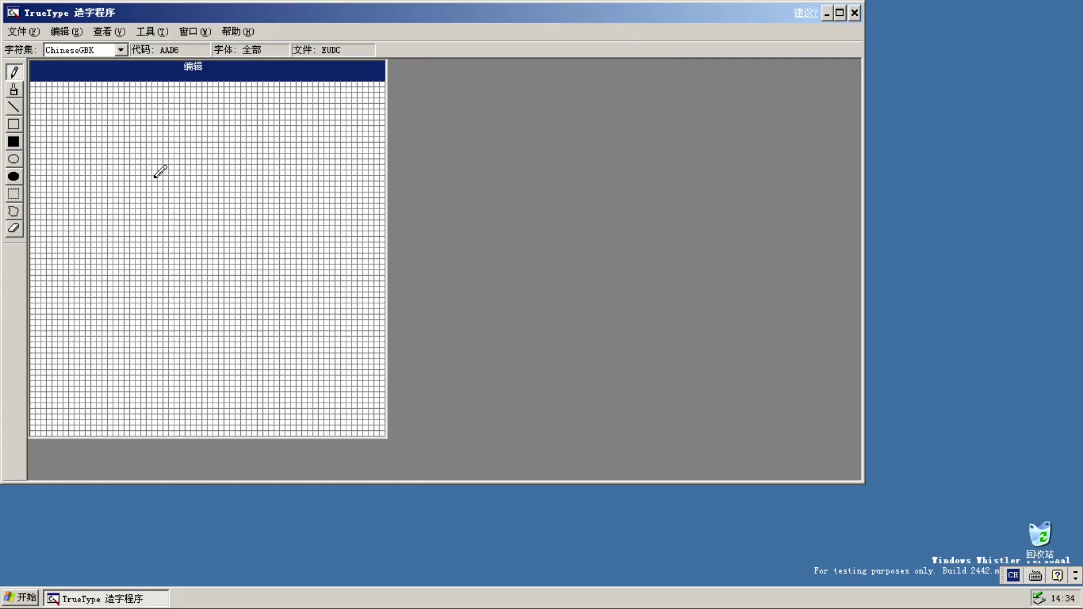
Draw a box outline with three inner strokes, then close the editor
mouse_move(273, 103)
left_mouse_down()
mouse_move(109, 113)
mouse_move(96, 277)
mouse_move(328, 267)
mouse_move(371, 232)
mouse_move(365, 105)
mouse_move(293, 106)
mouse_move(242, 145)
mouse_move(305, 311)
left_mouse_up()
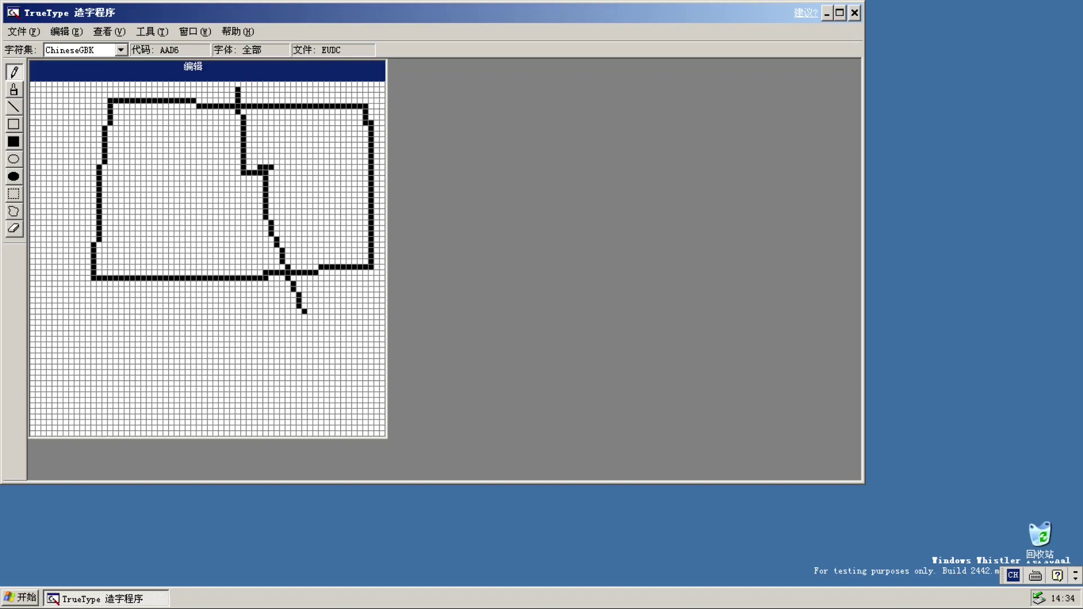
left_click_drag(172, 127, 171, 163)
left_click_drag(276, 134, 282, 168)
left_click_drag(215, 228, 281, 215)
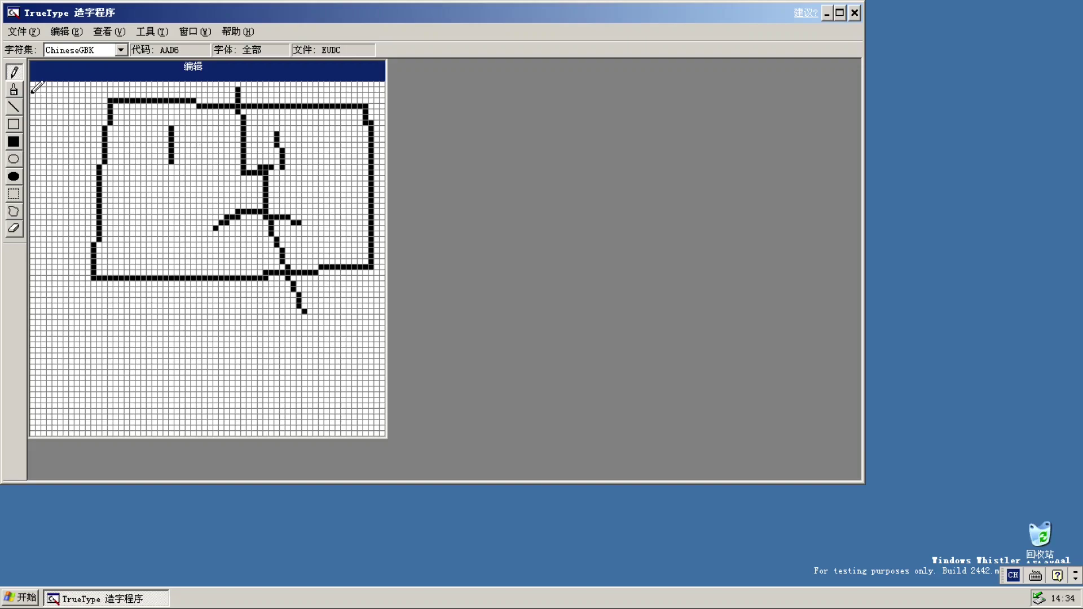
left_click(855, 12)
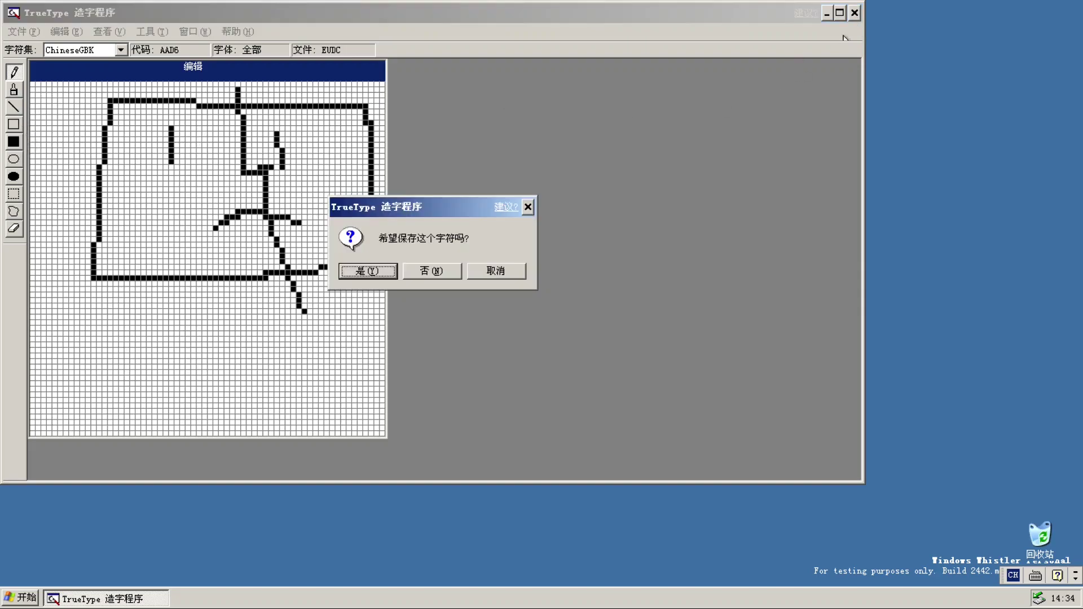
Discard the drawn glyph without saving and browse Start > More Programs > Accessories submenus
left_click(432, 276)
left_click(18, 599)
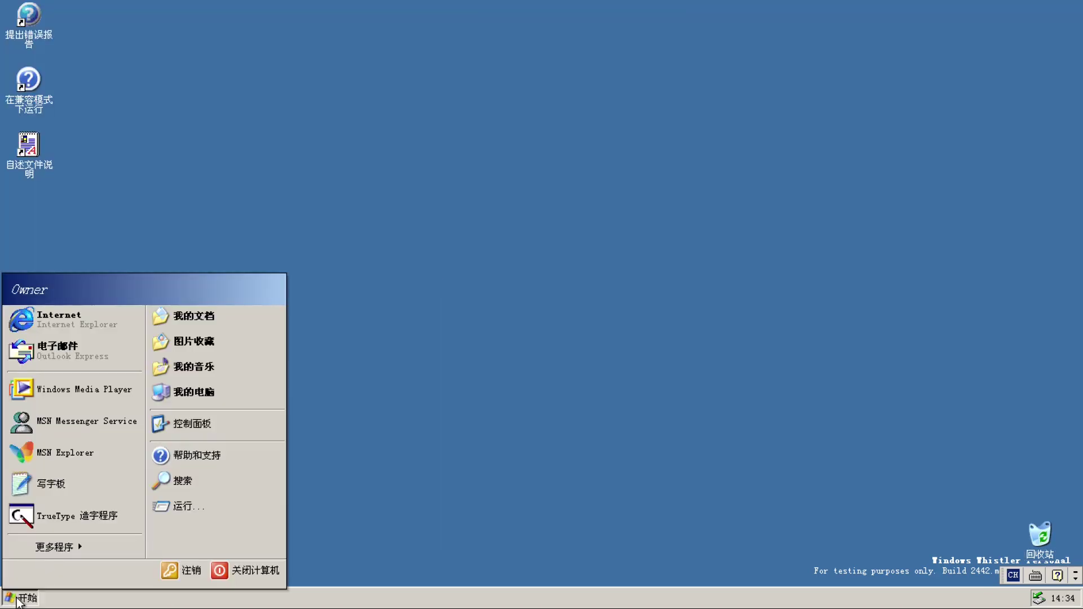
mouse_move(72, 547)
mouse_move(147, 462)
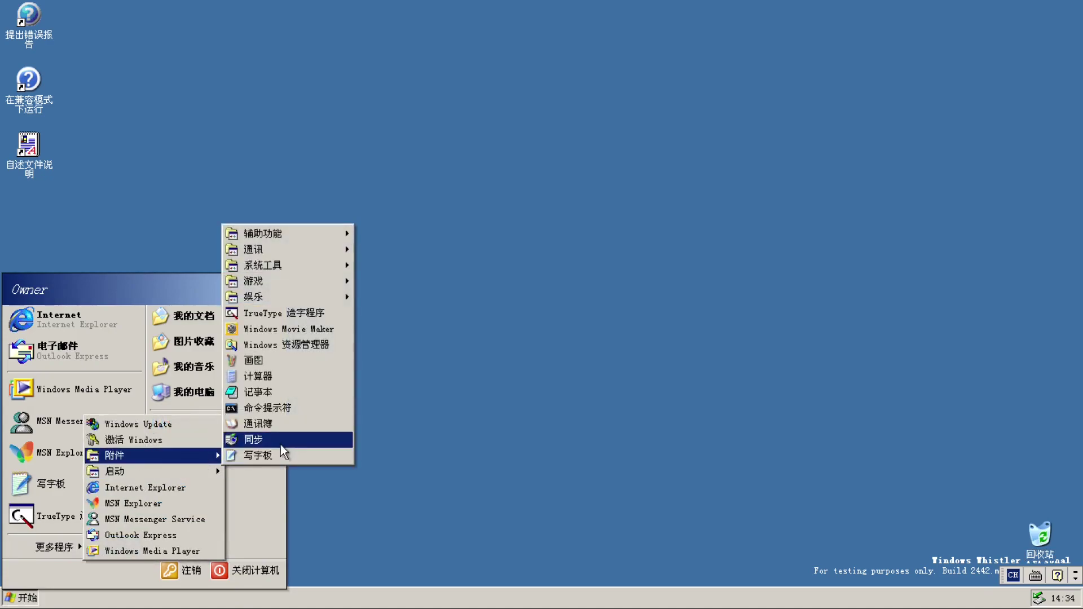
mouse_move(287, 270)
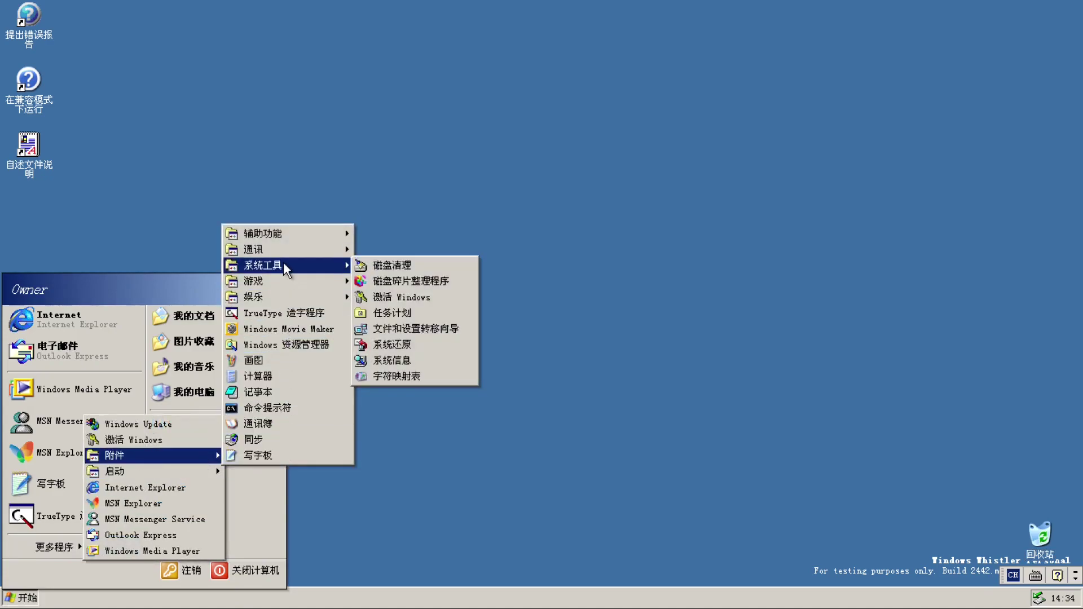
mouse_move(307, 251)
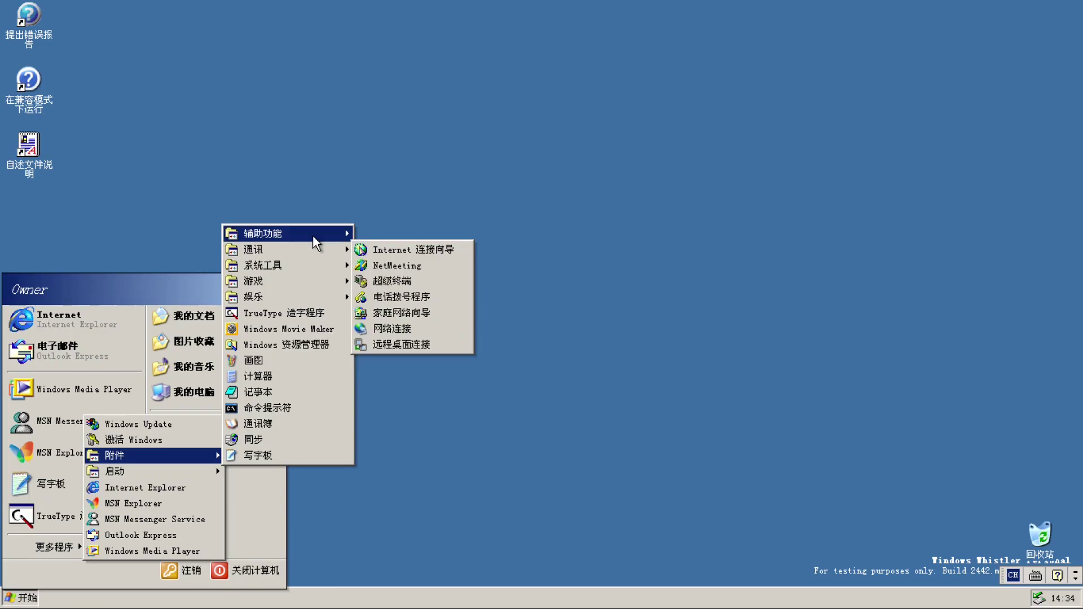
mouse_move(327, 282)
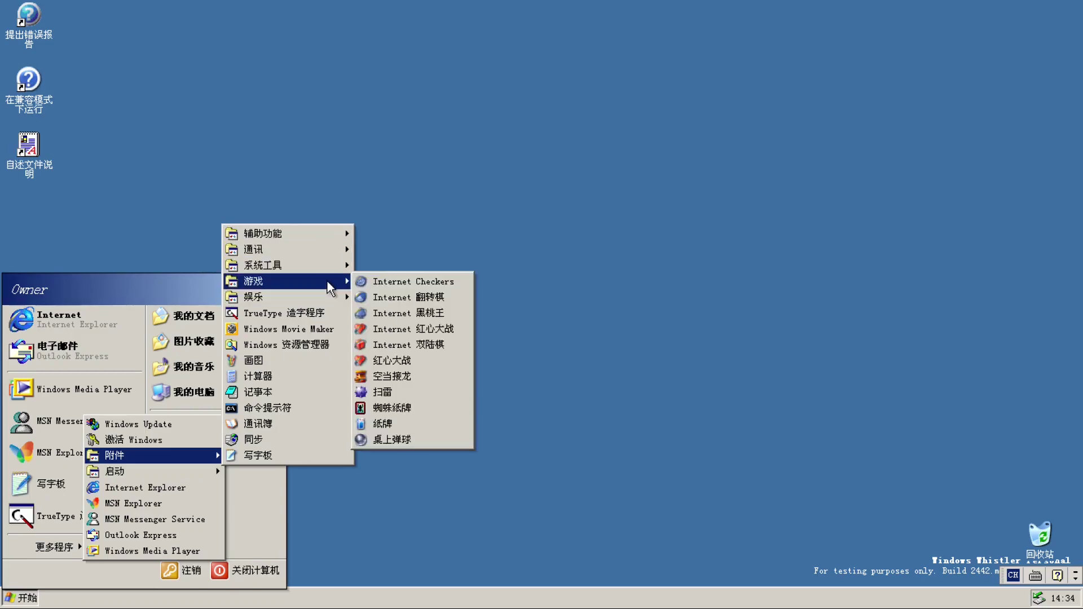
mouse_move(319, 303)
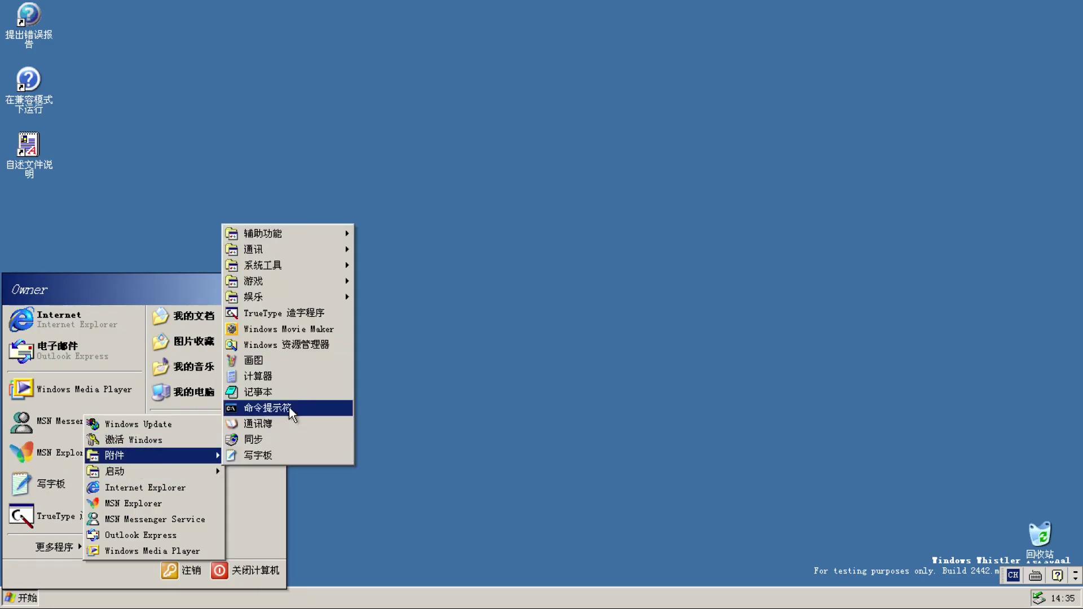
Launch Address Book, widen its window, and show its About box (version 6.00.2442.0000)
left_click(254, 424)
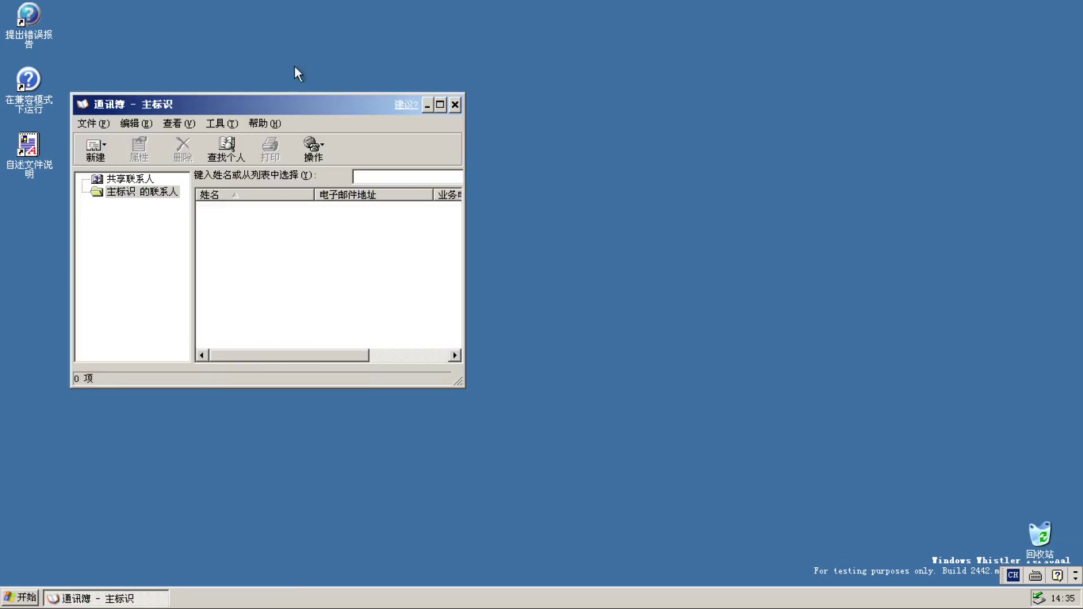
left_click_drag(459, 382, 721, 522)
left_click(265, 124)
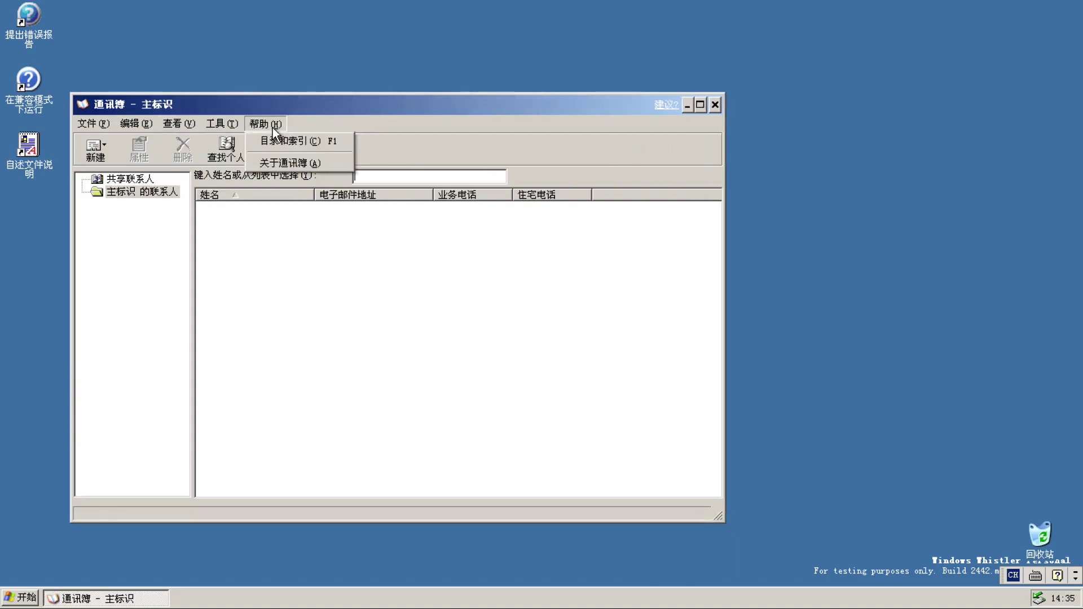
left_click(289, 164)
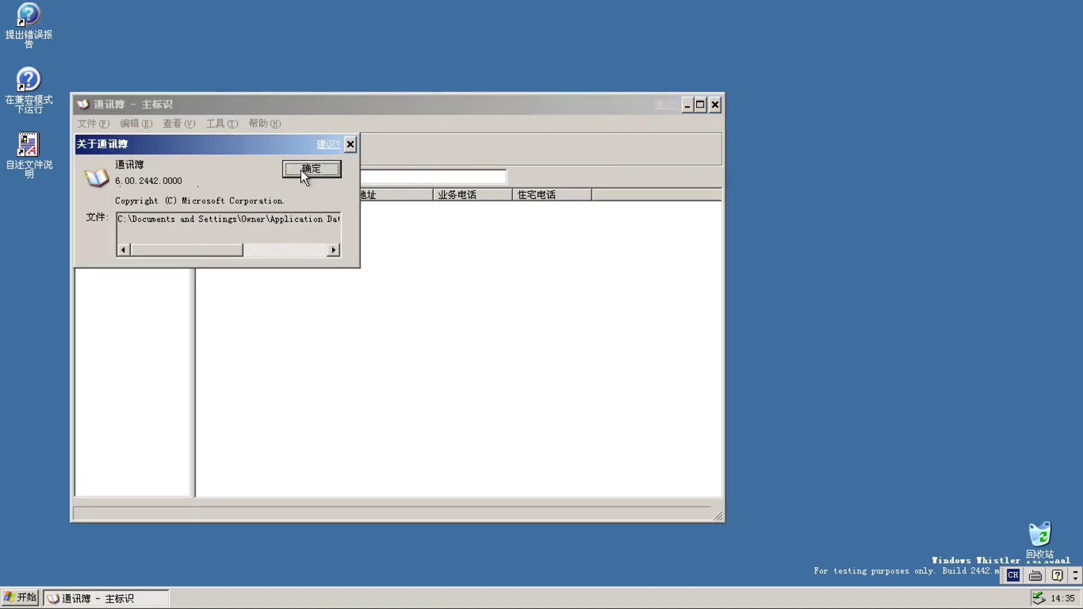
Close the About box and Address Book, then reopen Start > More Programs
left_click_drag(209, 254, 300, 250)
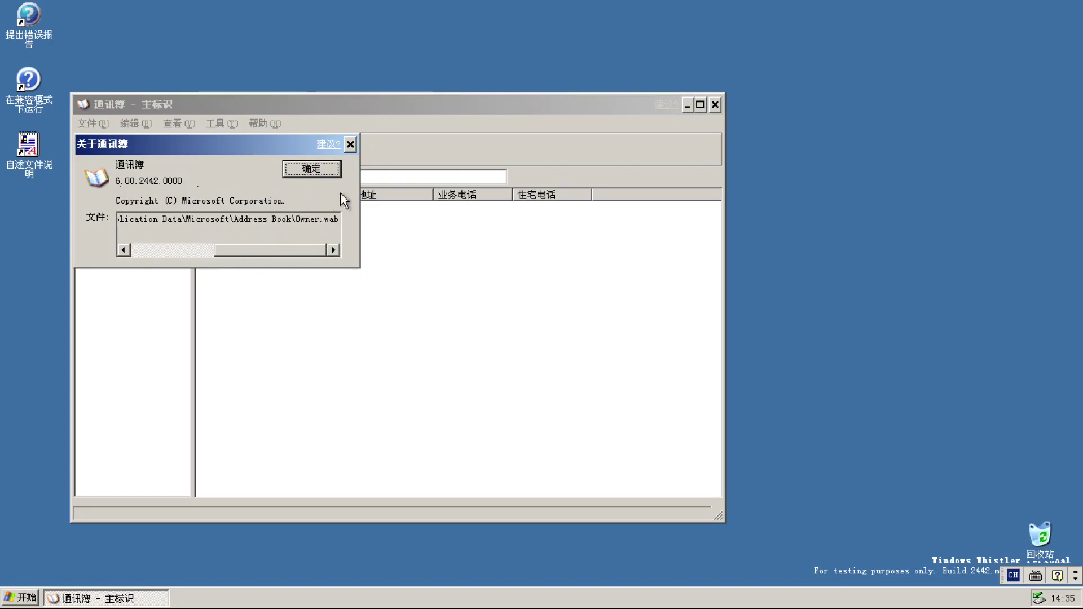
left_click(349, 146)
left_click(714, 105)
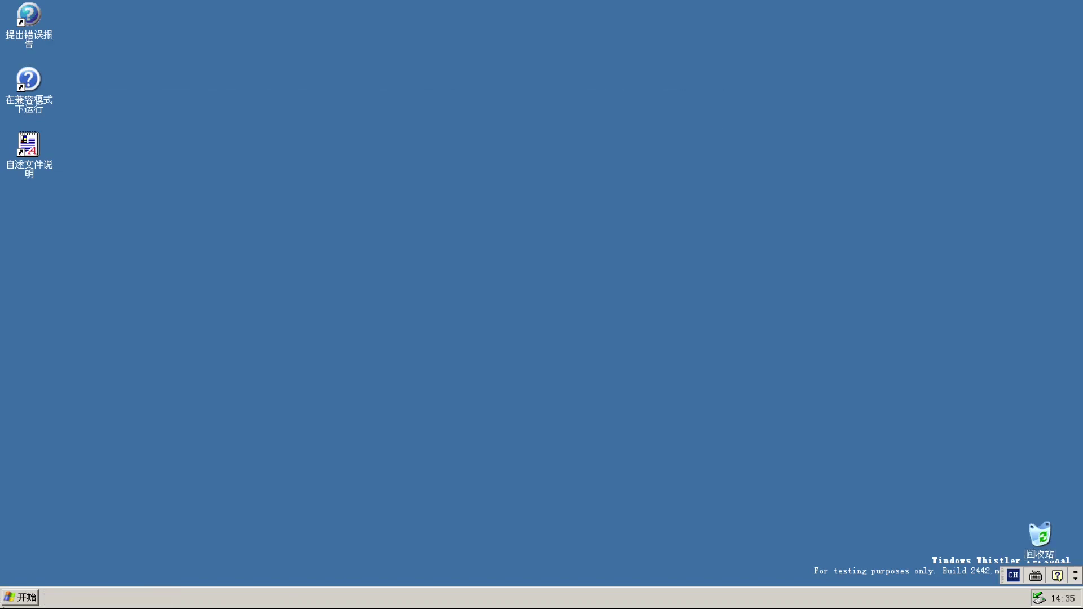
left_click(20, 598)
left_click(56, 547)
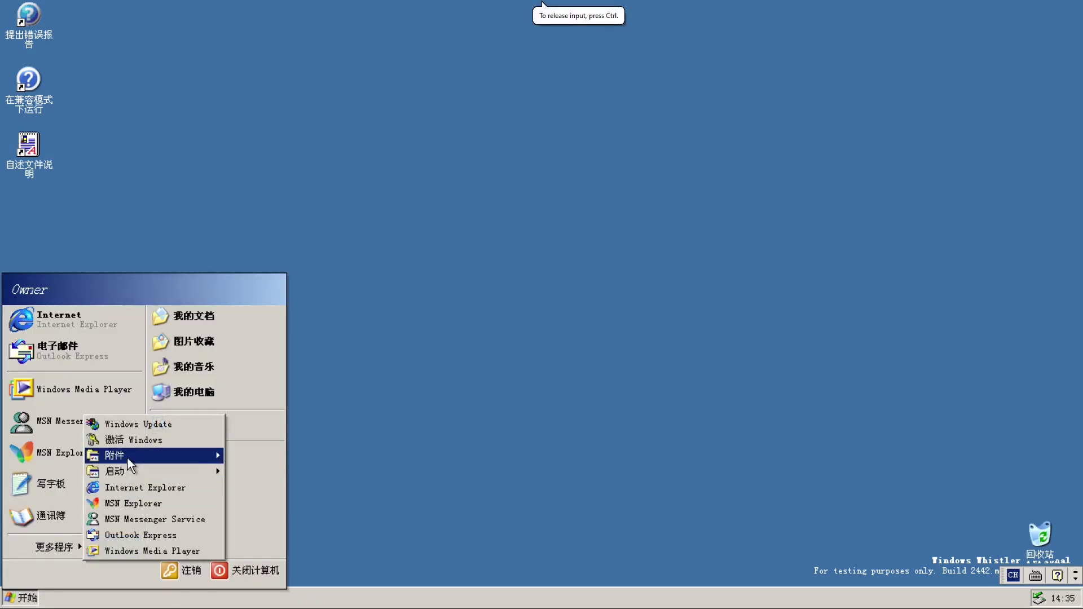
Launch Synchronize, read the What's This? tip for its item list, then close the window
mouse_move(129, 465)
left_click(265, 435)
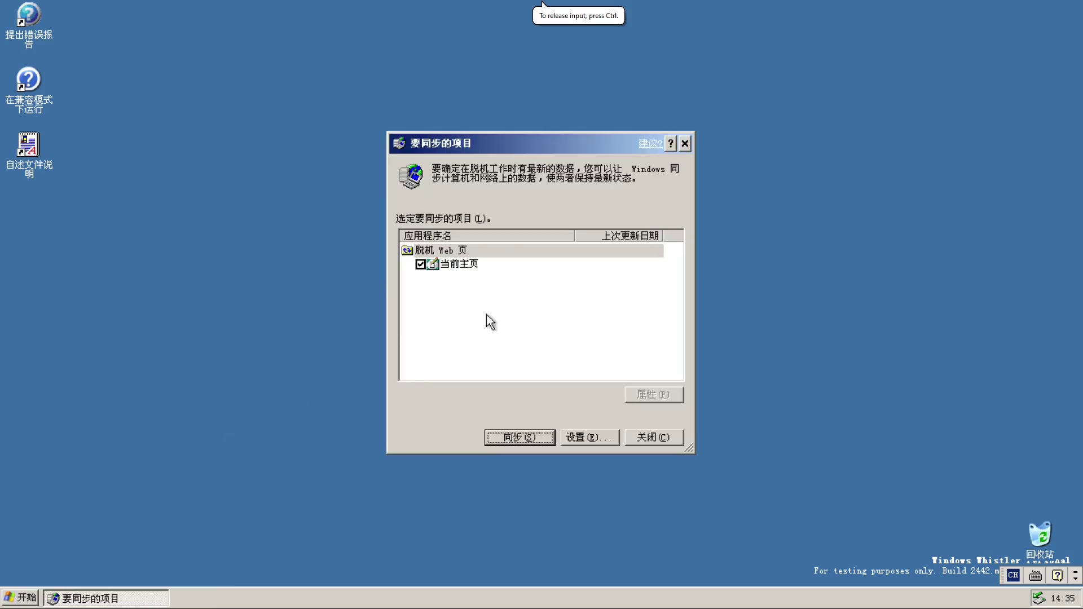
right_click(493, 293)
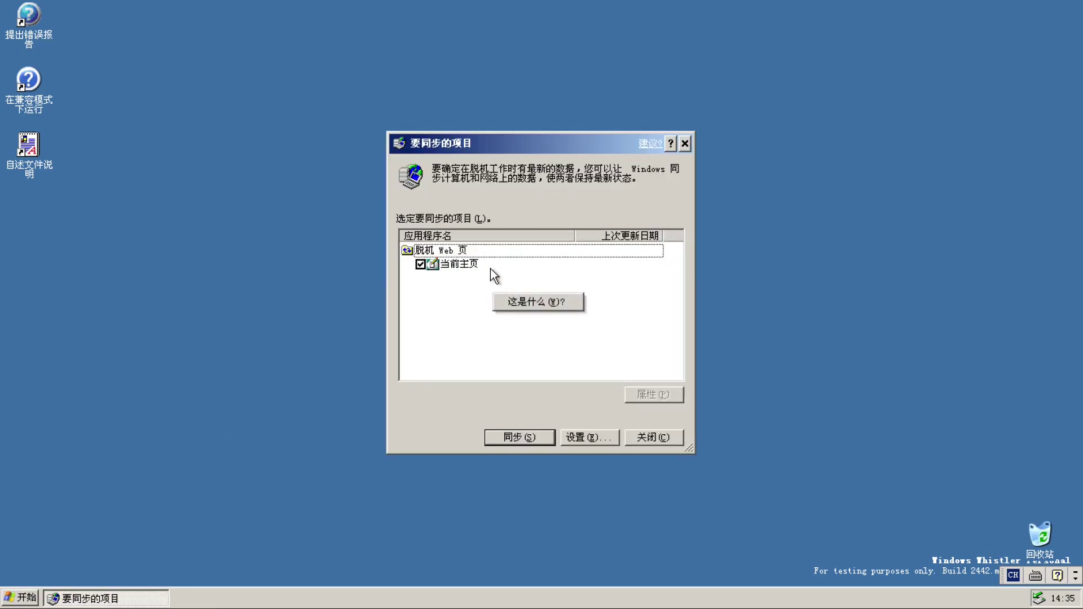
left_click(546, 302)
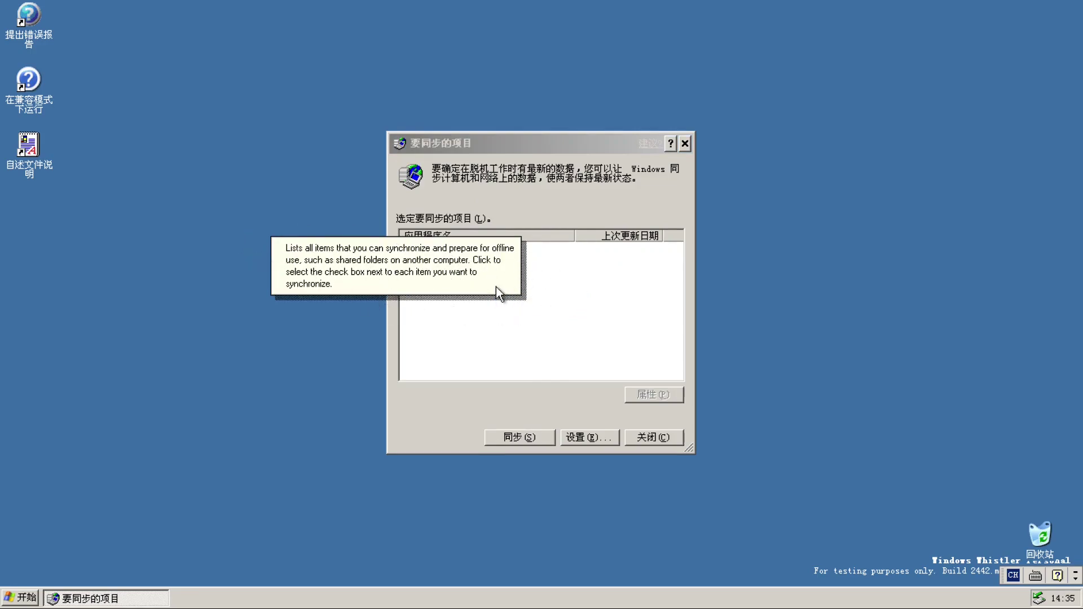
left_click(527, 323)
left_click(651, 439)
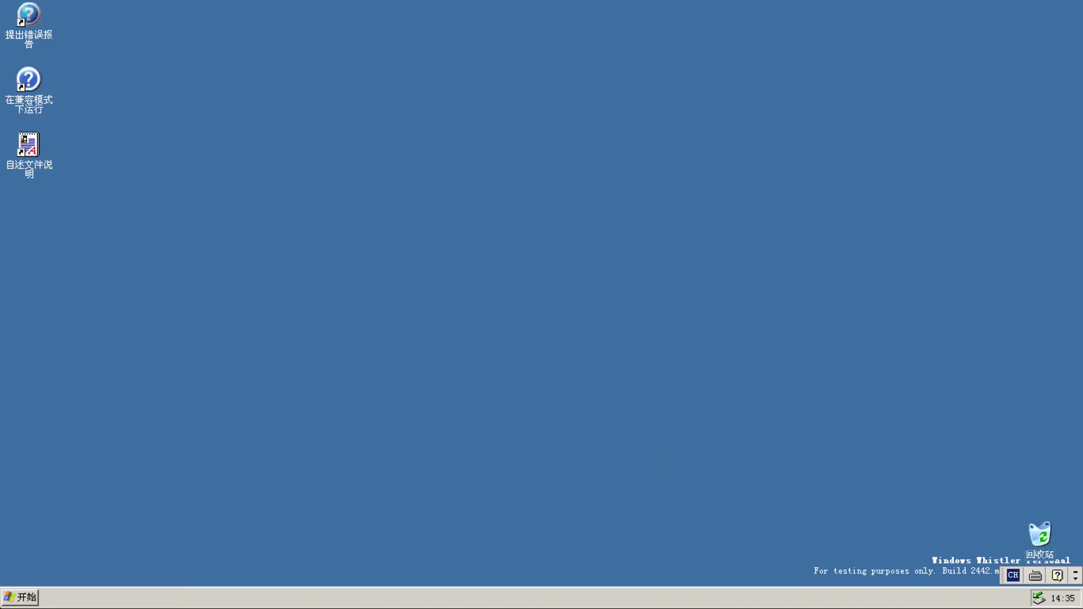
left_click(20, 598)
Launch Notepad from Accessories and type an indented line of sample text
mouse_move(57, 547)
mouse_move(130, 452)
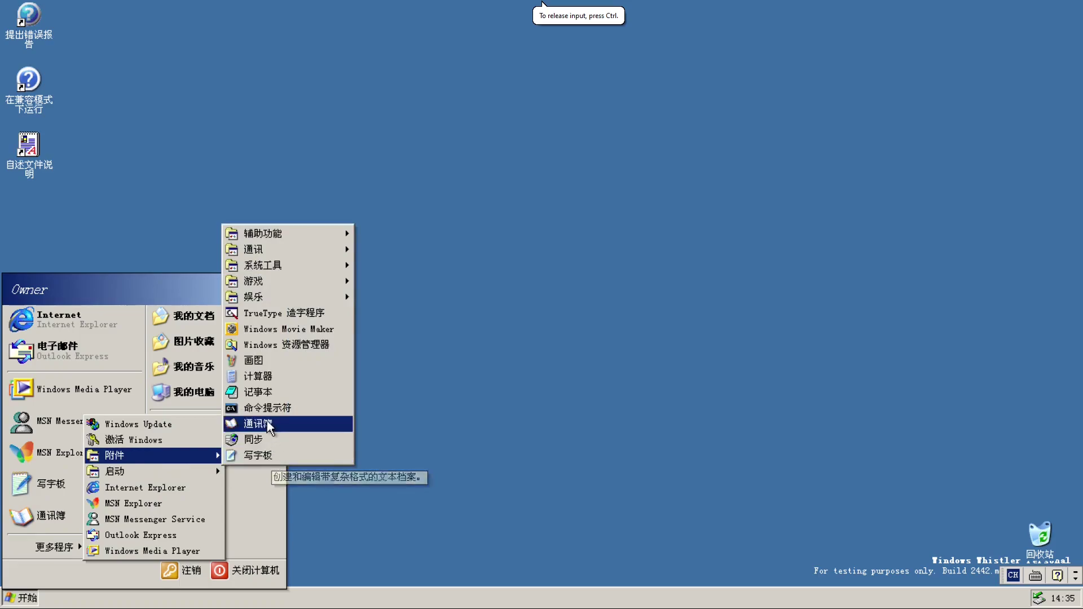
left_click(259, 392)
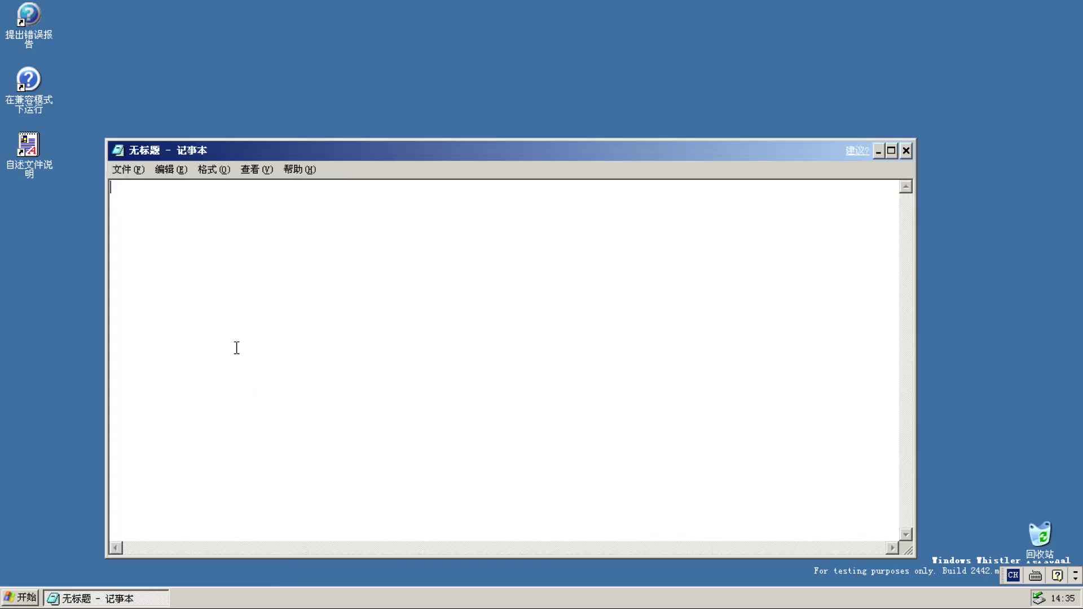
key("Tab")
type("3hraweuijhrwekratldkrs")
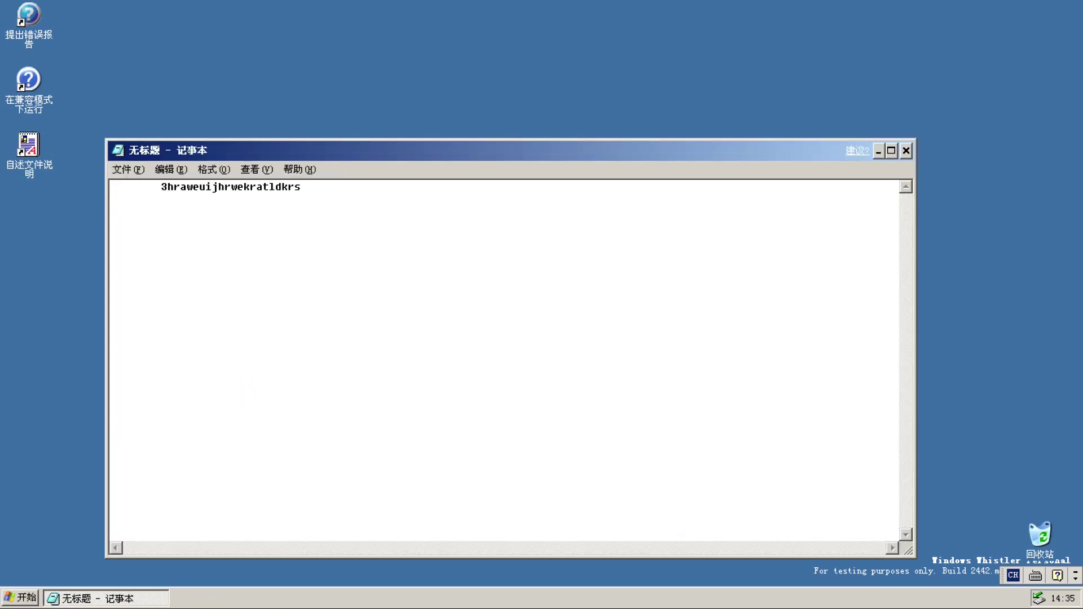
View the About Notepad box (version 5.1, build 2442), then close Notepad without saving
left_click(300, 170)
left_click(313, 211)
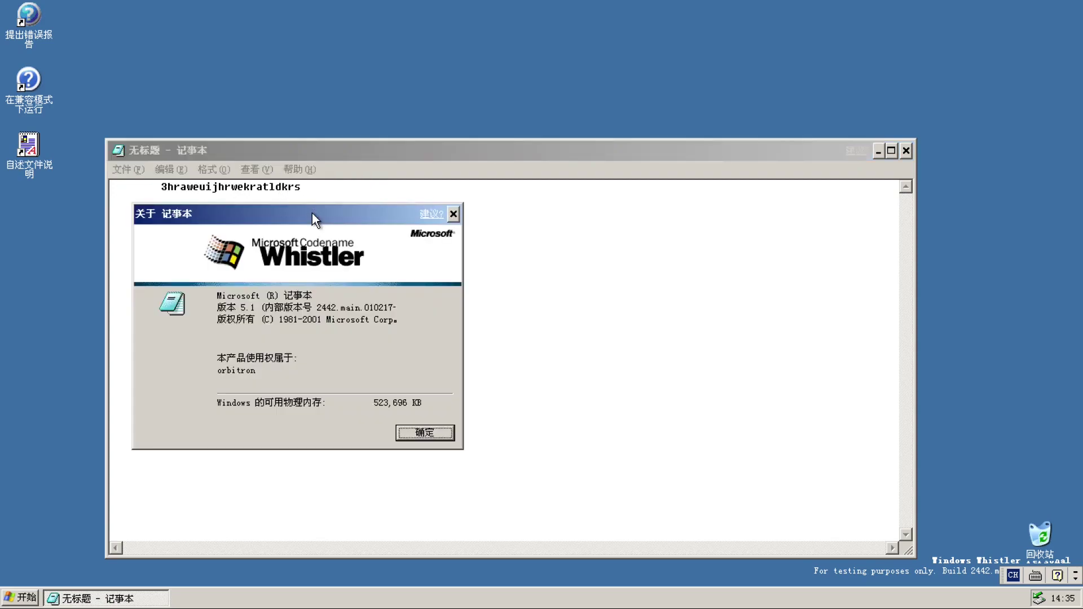
left_click_drag(313, 214, 456, 167)
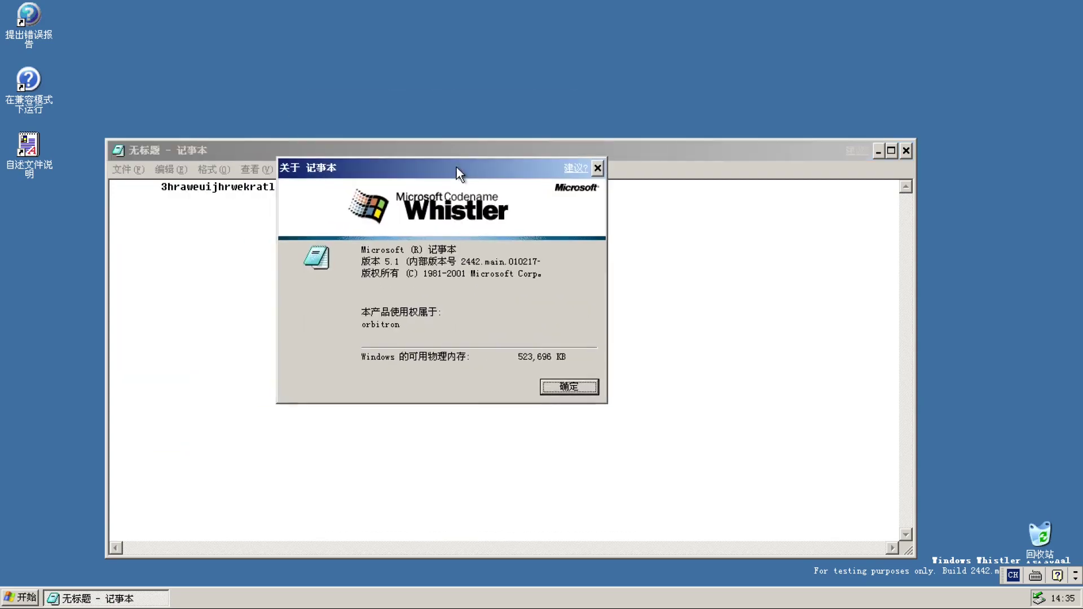
left_click(591, 388)
left_click(906, 151)
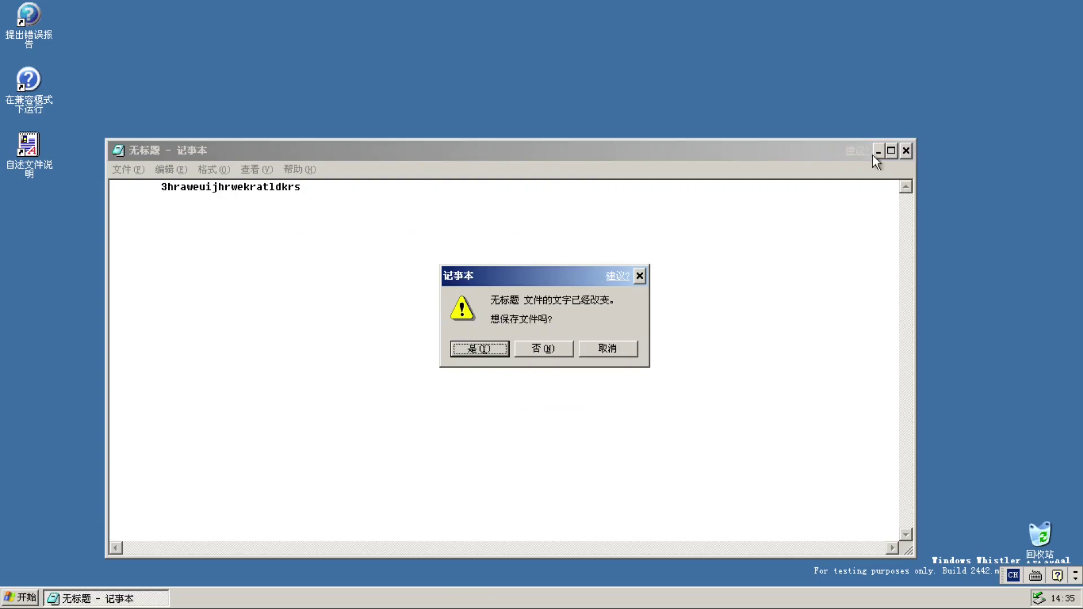
left_click(556, 348)
Open Start > More Programs, then dismiss all the open menus
left_click(26, 596)
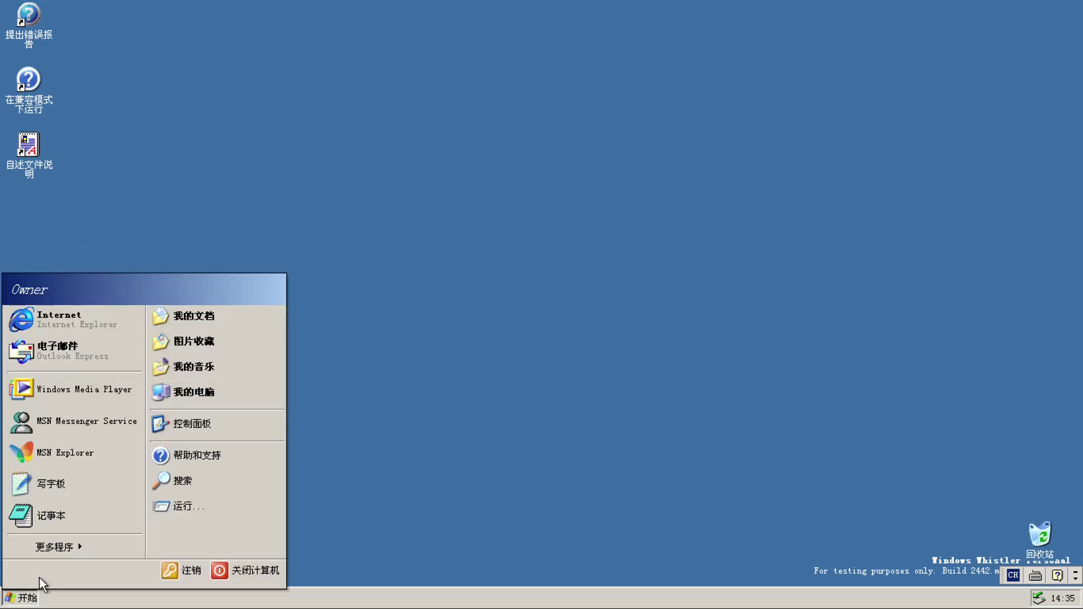
left_click(96, 546)
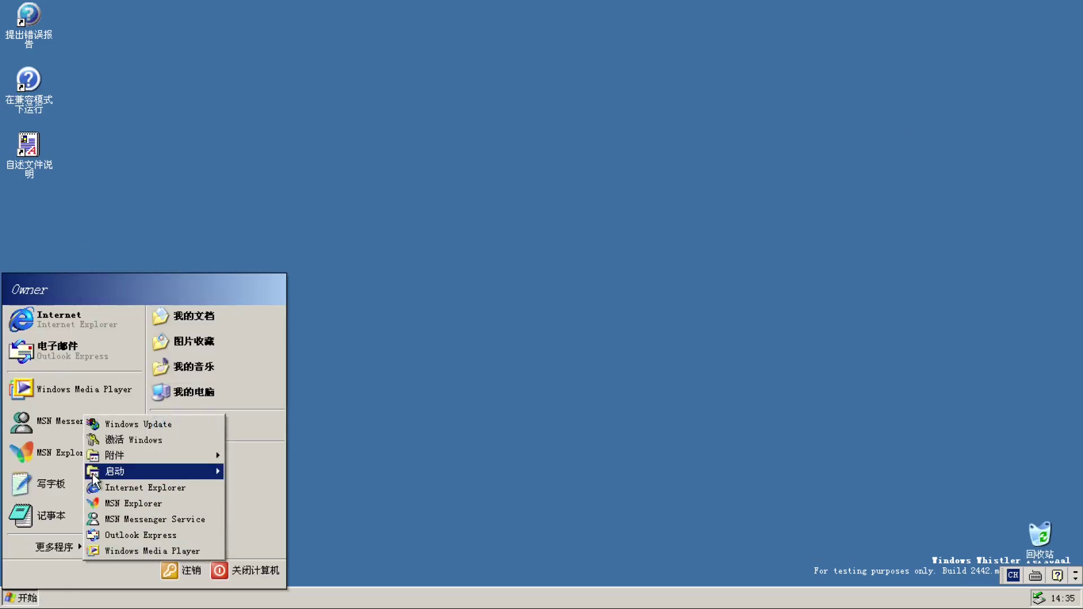
mouse_move(101, 471)
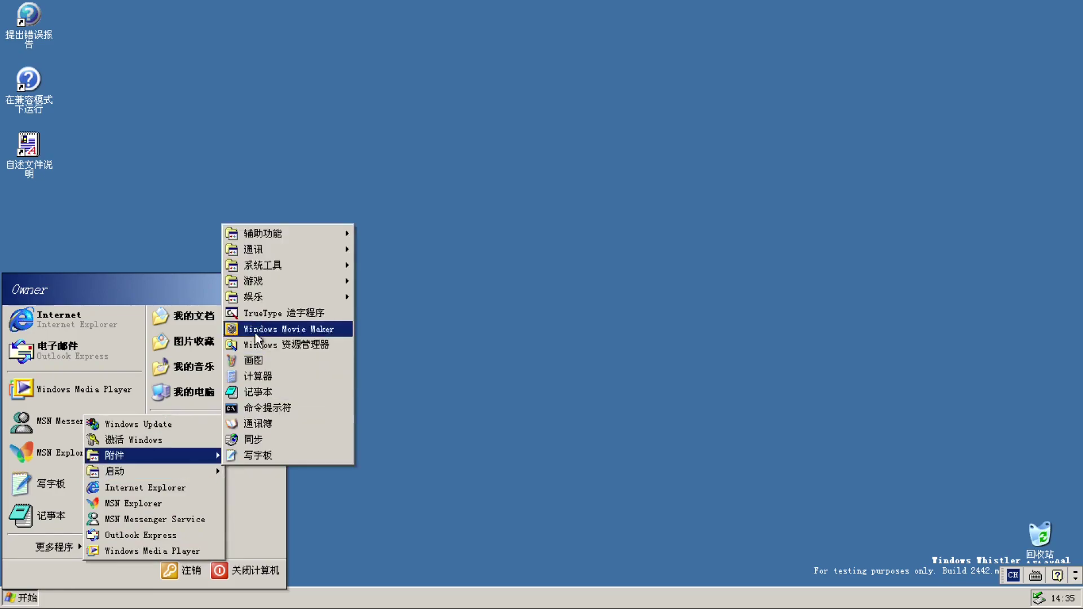
left_click(350, 203)
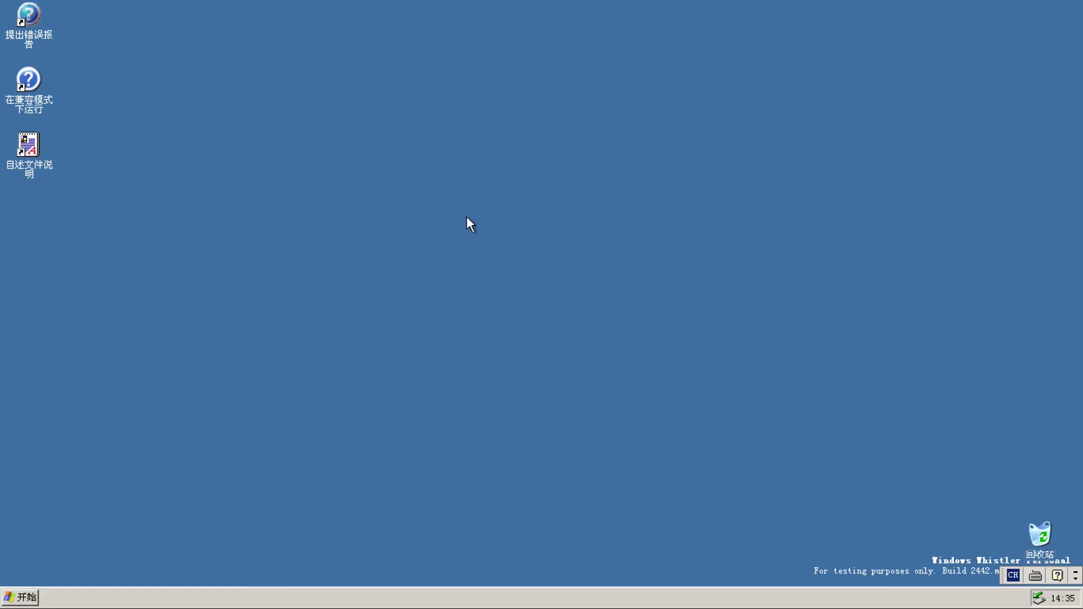
Run winver to show About Windows (version 5.1 build 2442), then close it
key("super+r")
type("winver")
key("Return")
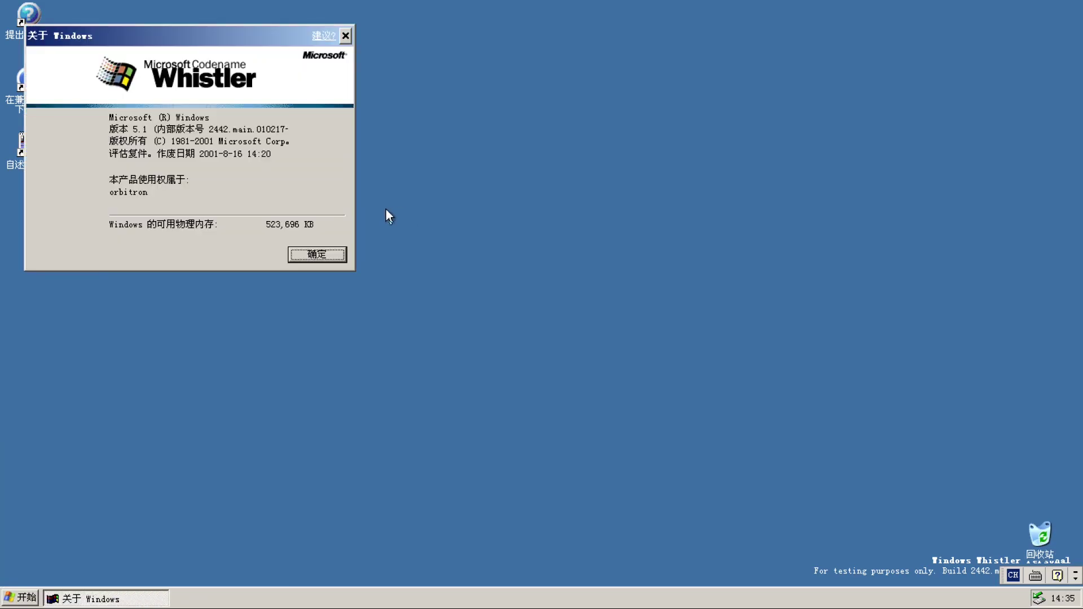
left_click(329, 254)
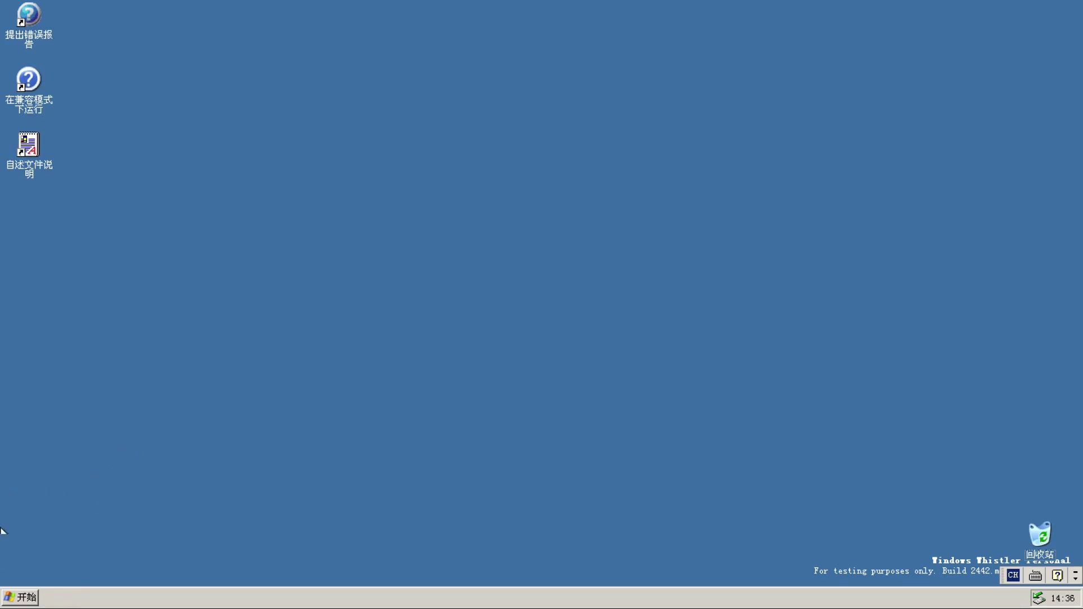
left_click(131, 506)
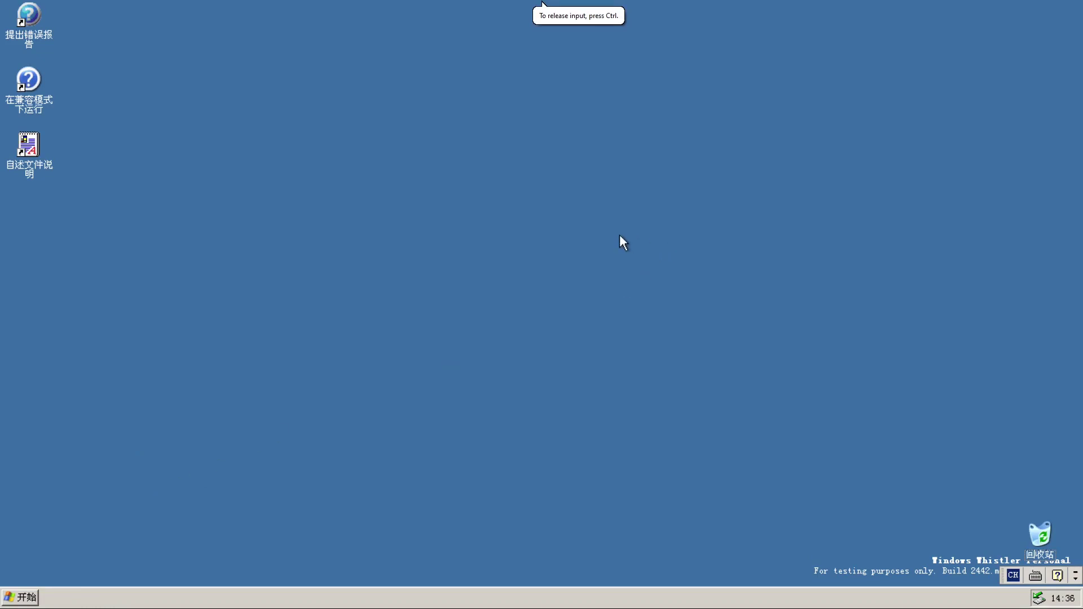